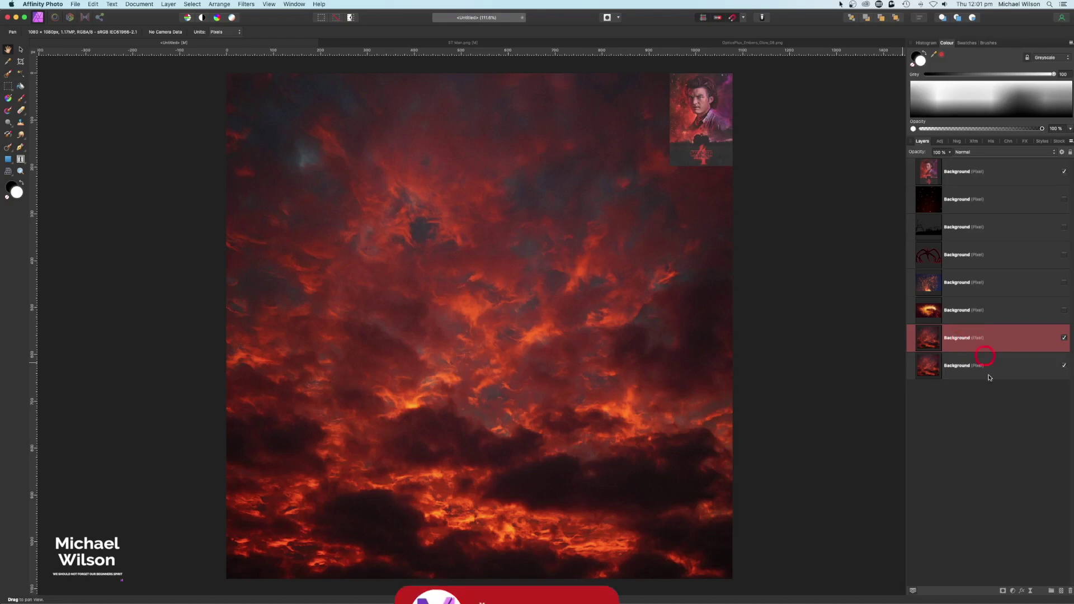
Step: Add a live Pinch / Punch filter to the upper sky layer with Pinch / Punch at 100 and Radius at 1024 px
left_click(1030, 591)
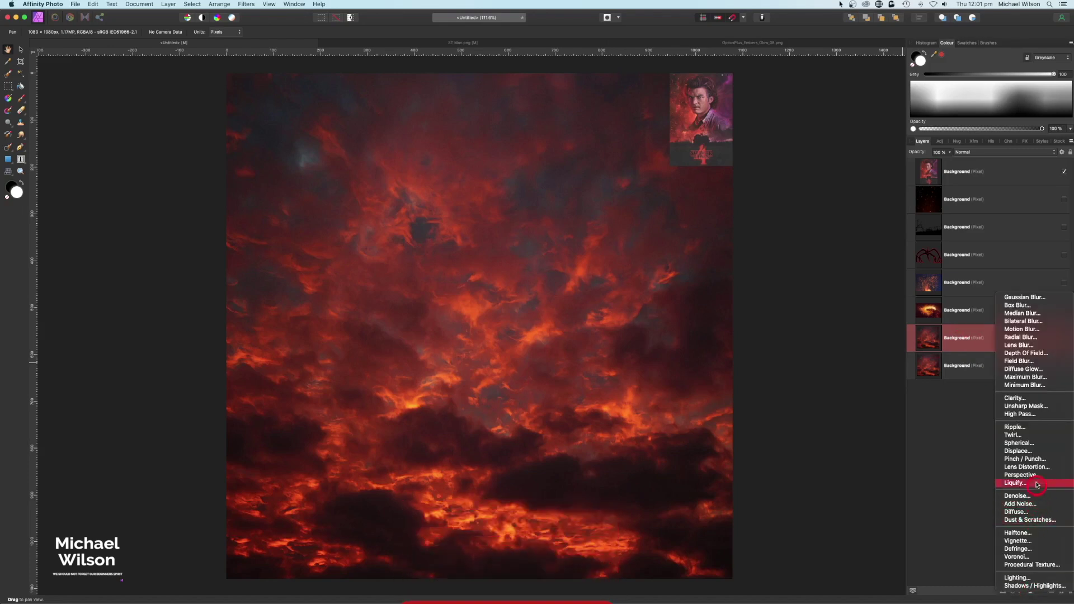
left_click(1014, 461)
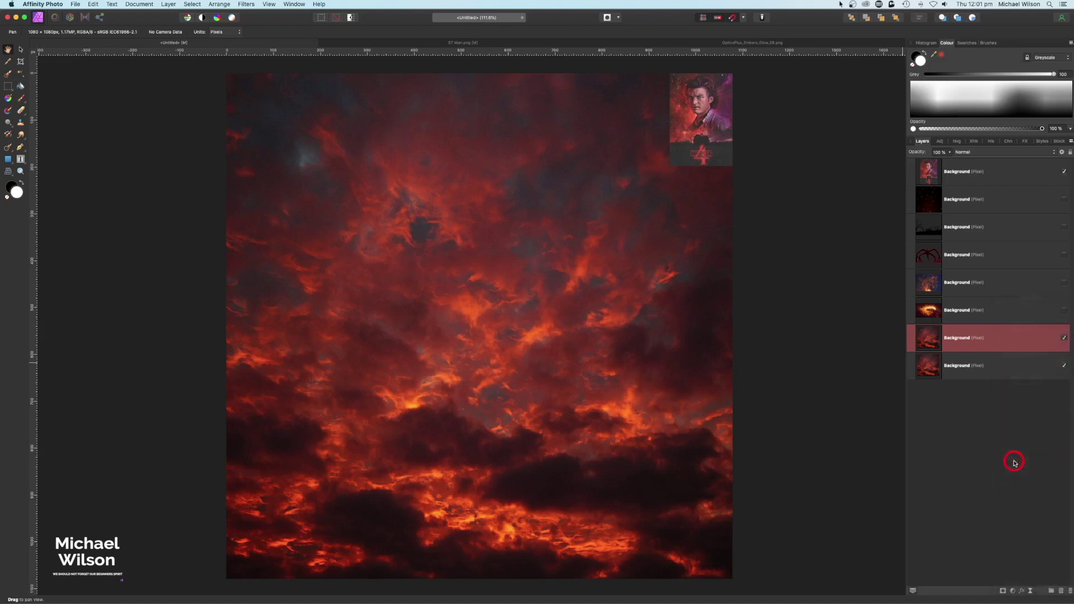
left_click_drag(815, 547, 833, 549)
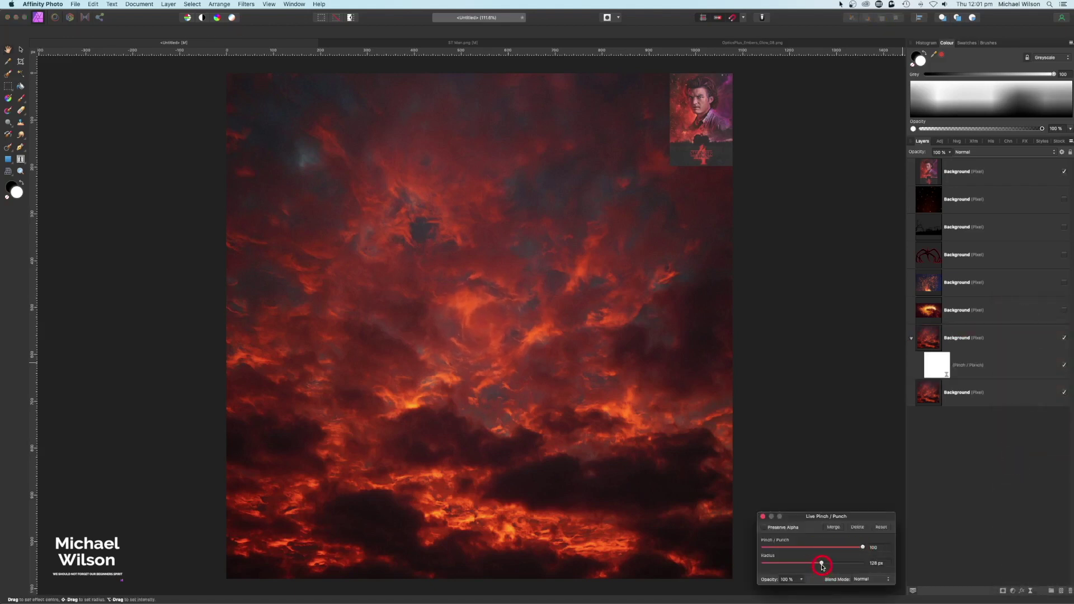
left_click_drag(821, 566, 874, 566)
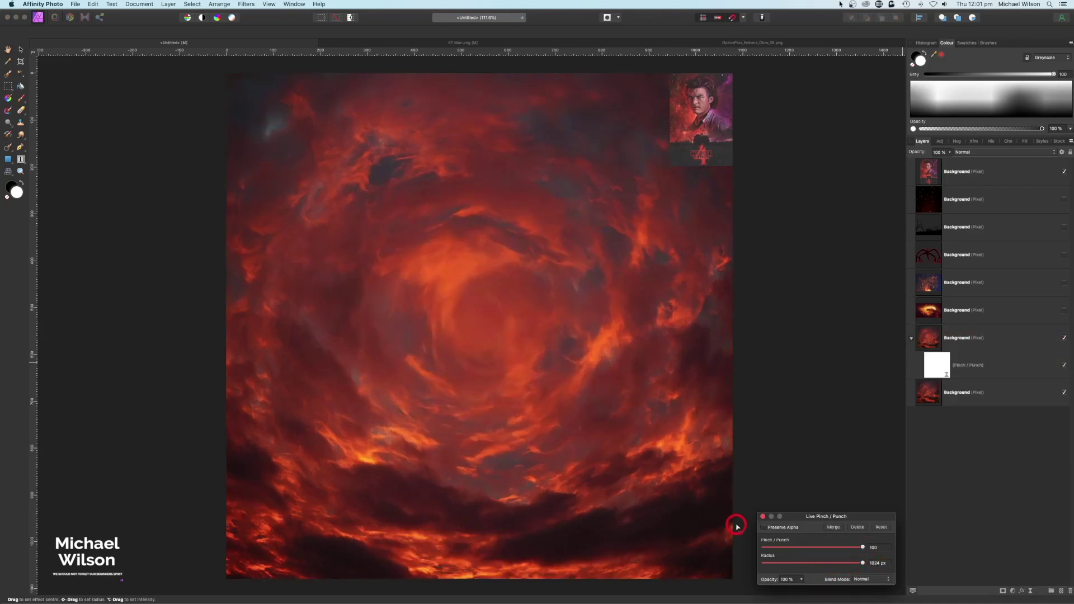
left_click(762, 516)
Step: Shrink the swirled sky layer to roughly half its size and position it over the middle of the canvas
left_click(925, 340)
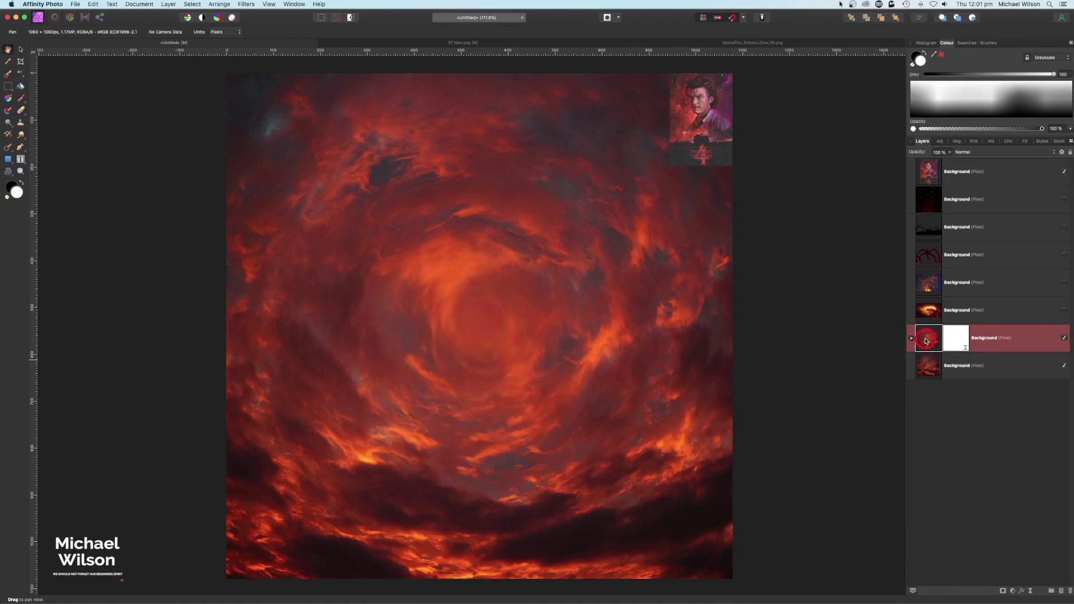
left_click(21, 50)
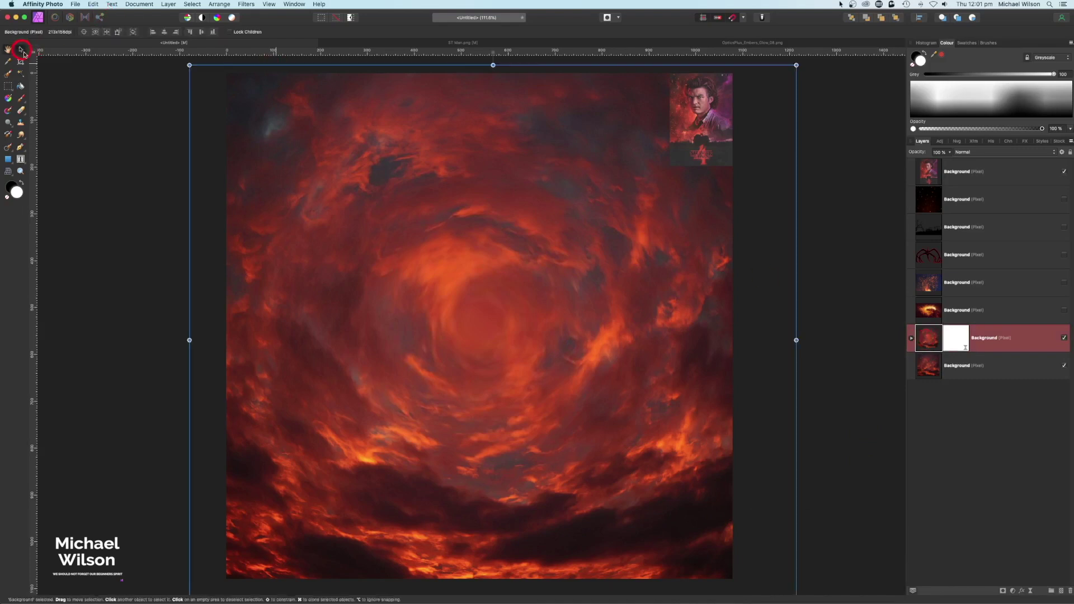
left_click_drag(190, 65, 361, 166)
left_click_drag(438, 204, 400, 328)
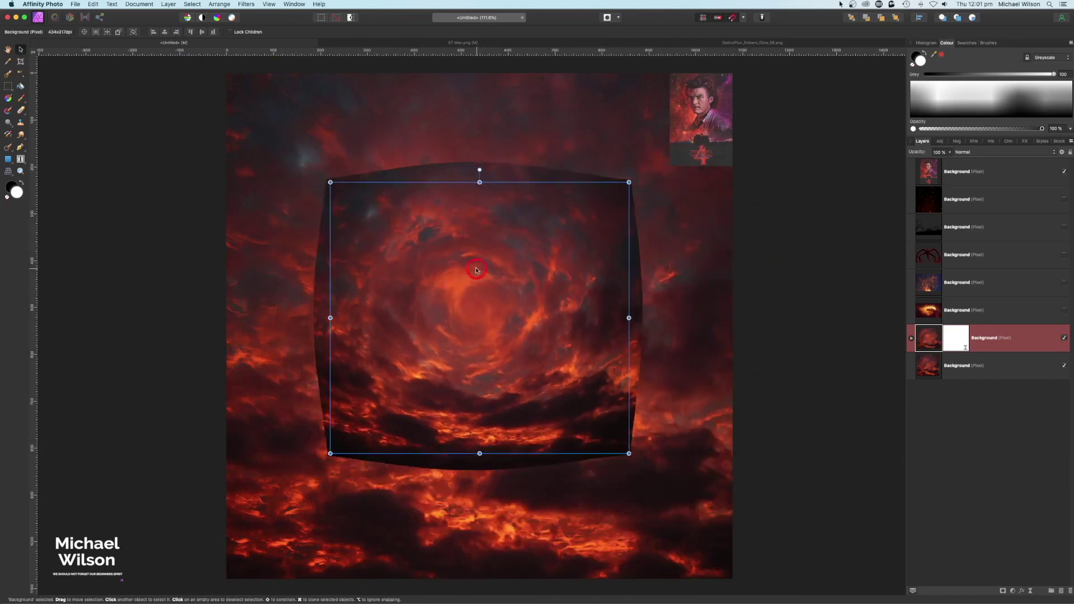
Step: Add a Recolour adjustment nested inside the swirled sky layer and set its hue to about 300° for purple
left_click(1014, 592)
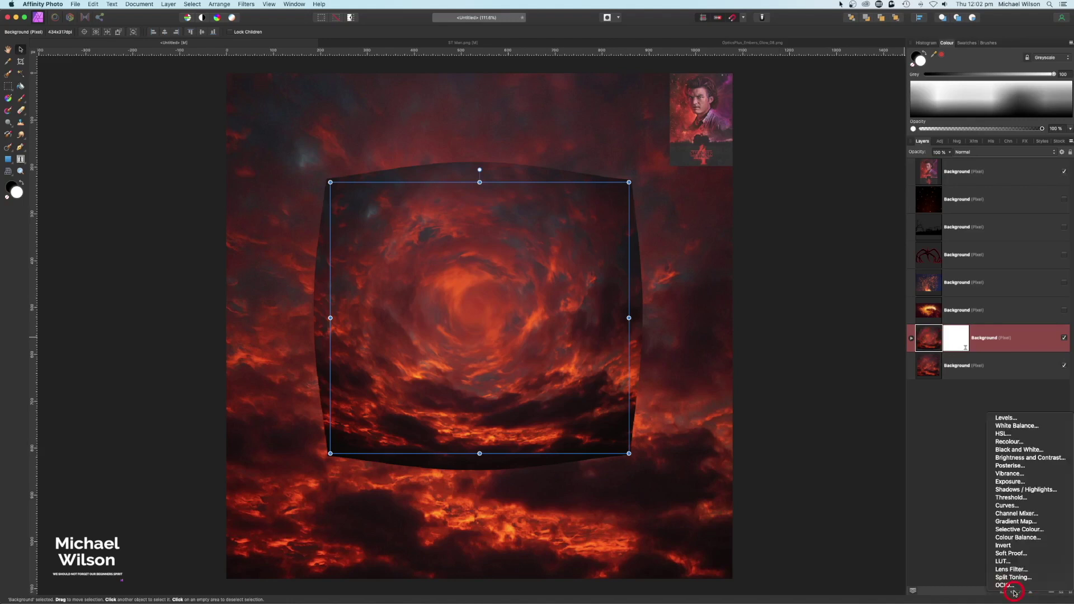
left_click(1006, 441)
left_click_drag(981, 338, 931, 364)
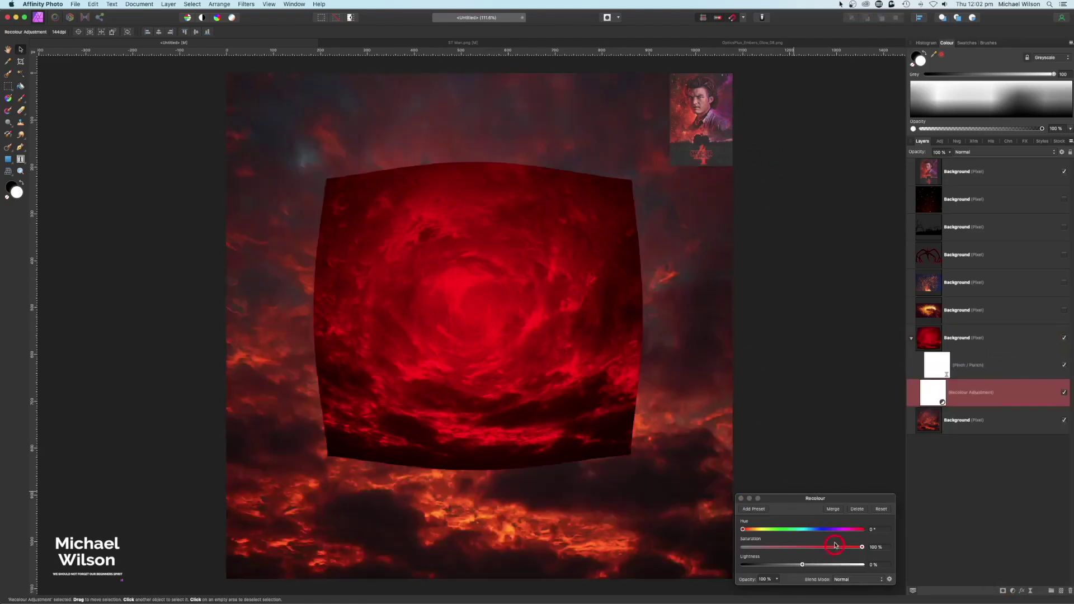
left_click_drag(743, 532, 844, 536)
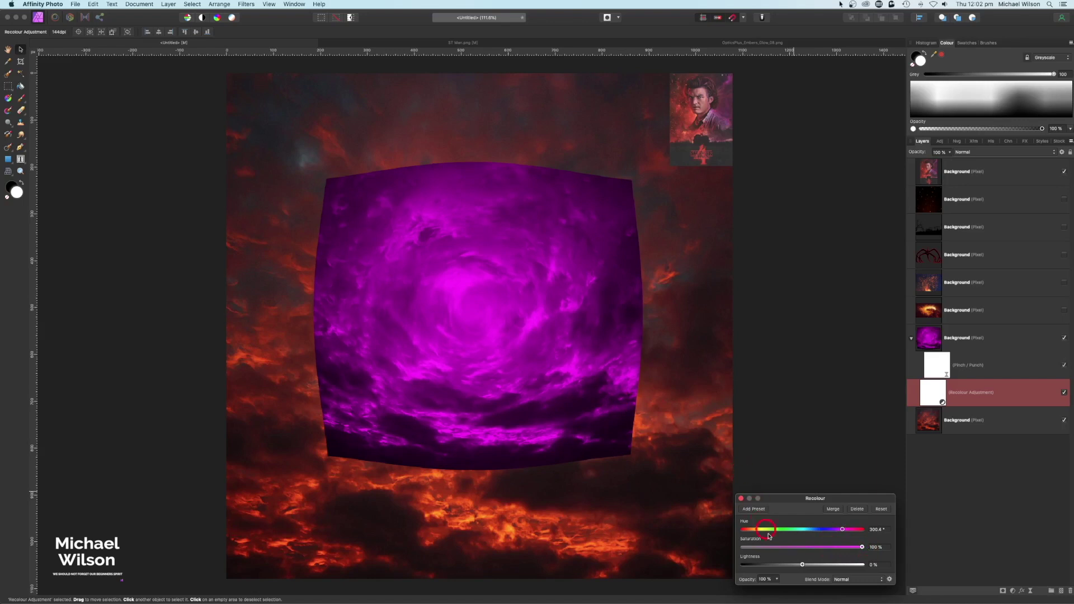
left_click(740, 498)
Step: Add a Levels adjustment nested inside the purple swirl layer with the black level at 20 %
left_click(926, 339)
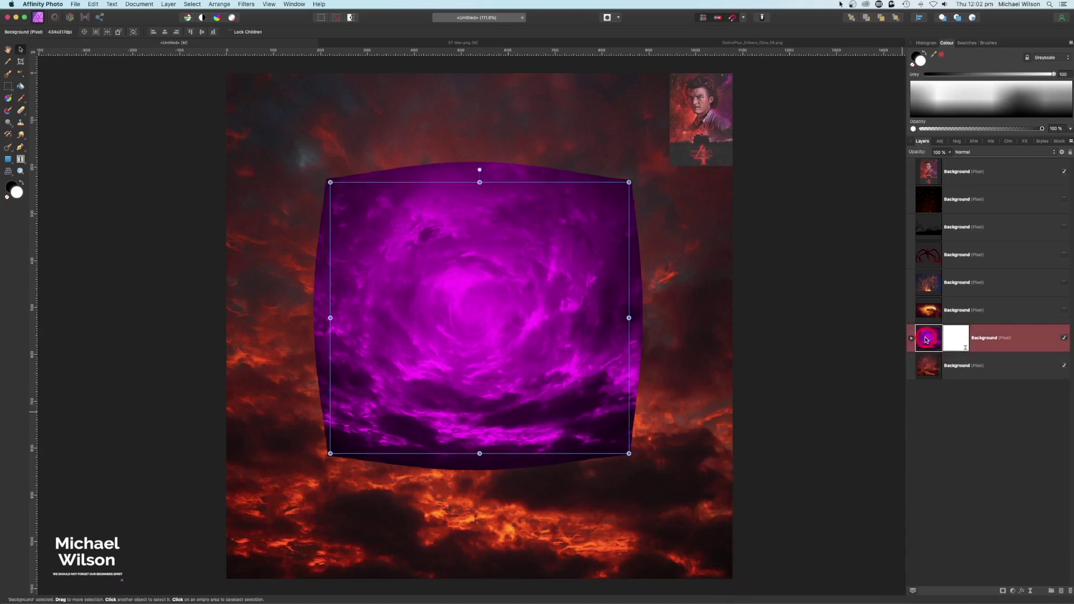
left_click(1012, 591)
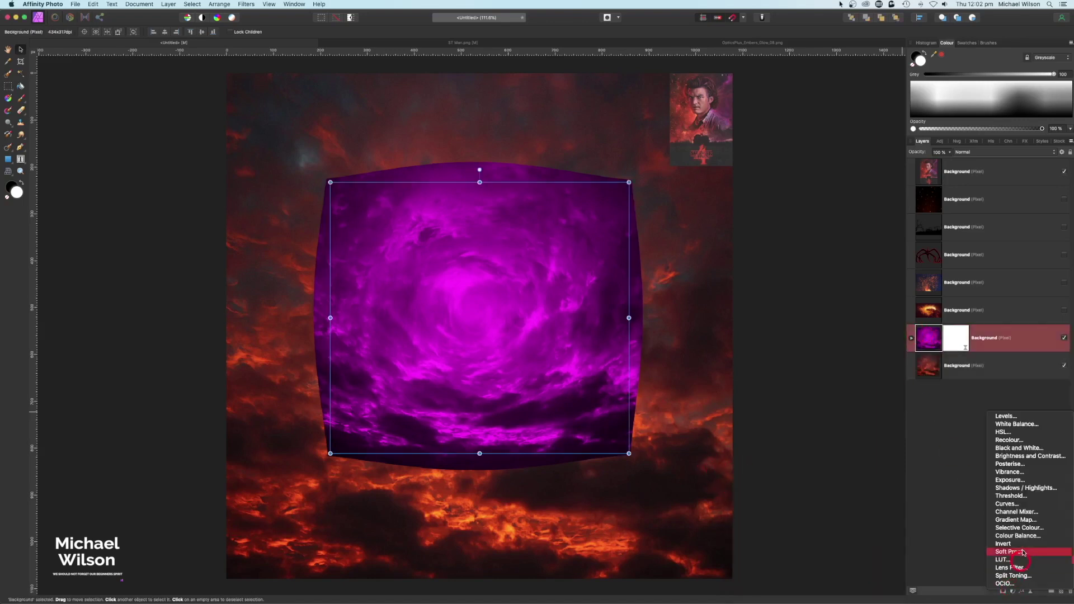
left_click(1009, 416)
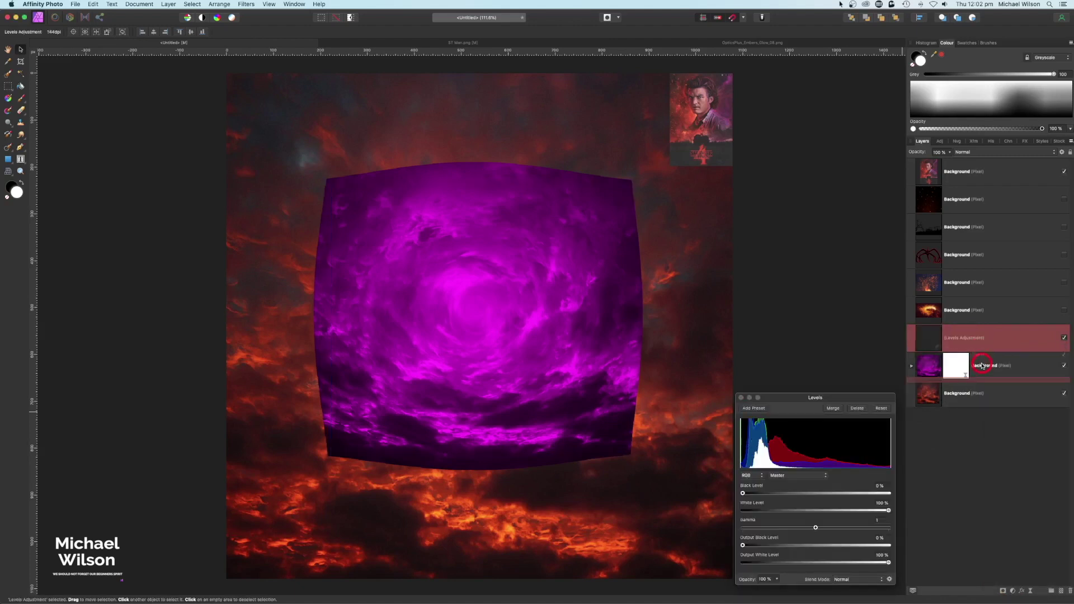
left_click_drag(1005, 368, 1004, 369)
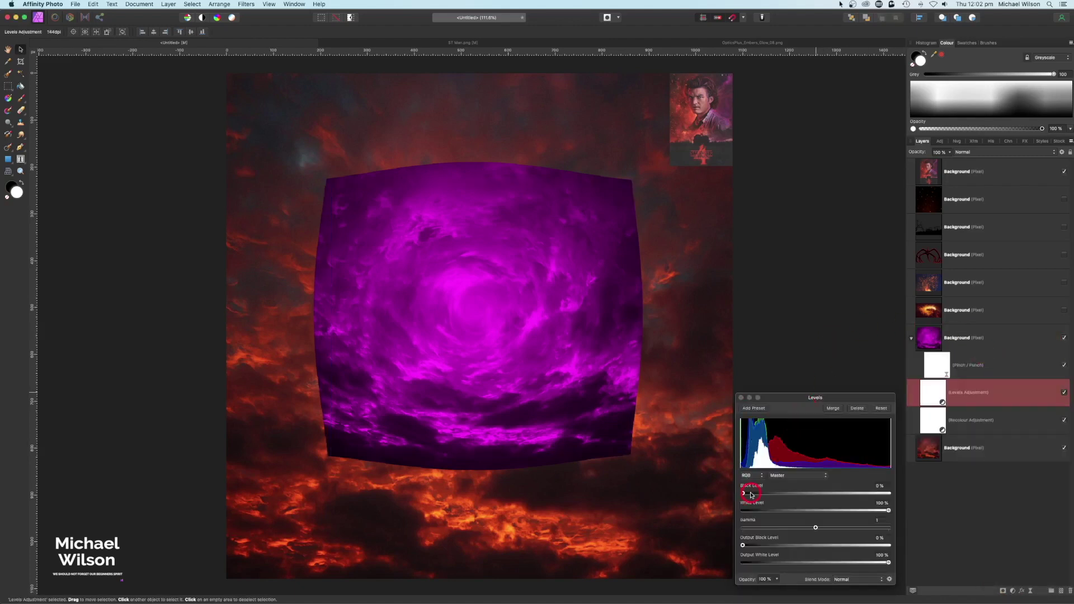
left_click_drag(744, 494, 758, 496)
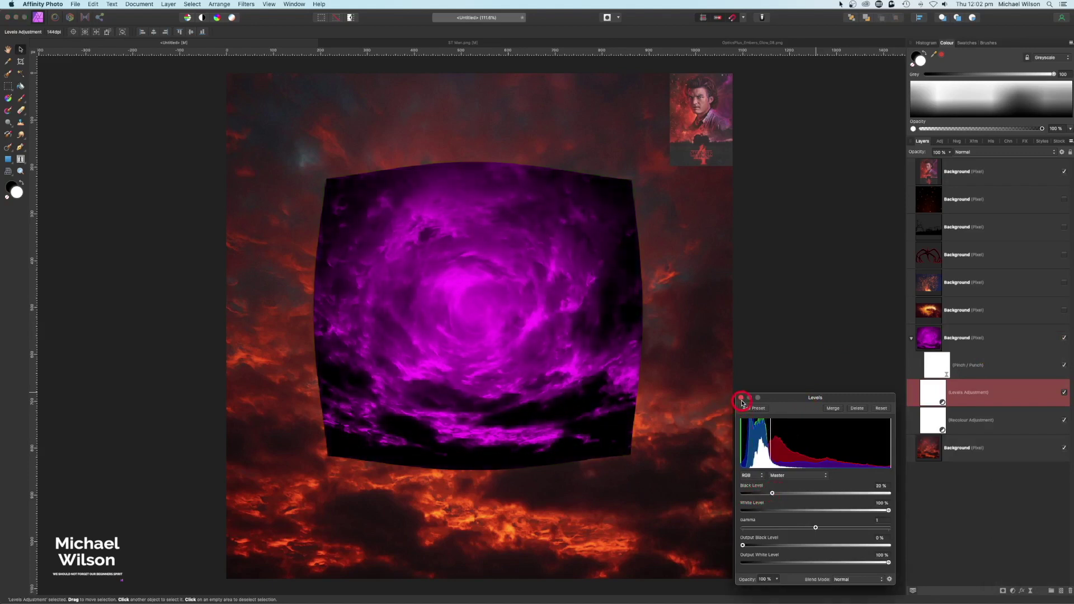
left_click(740, 397)
Step: Rename the purple swirl layer as Pinch and Punch and set its blend mode to Screen
left_click(933, 339)
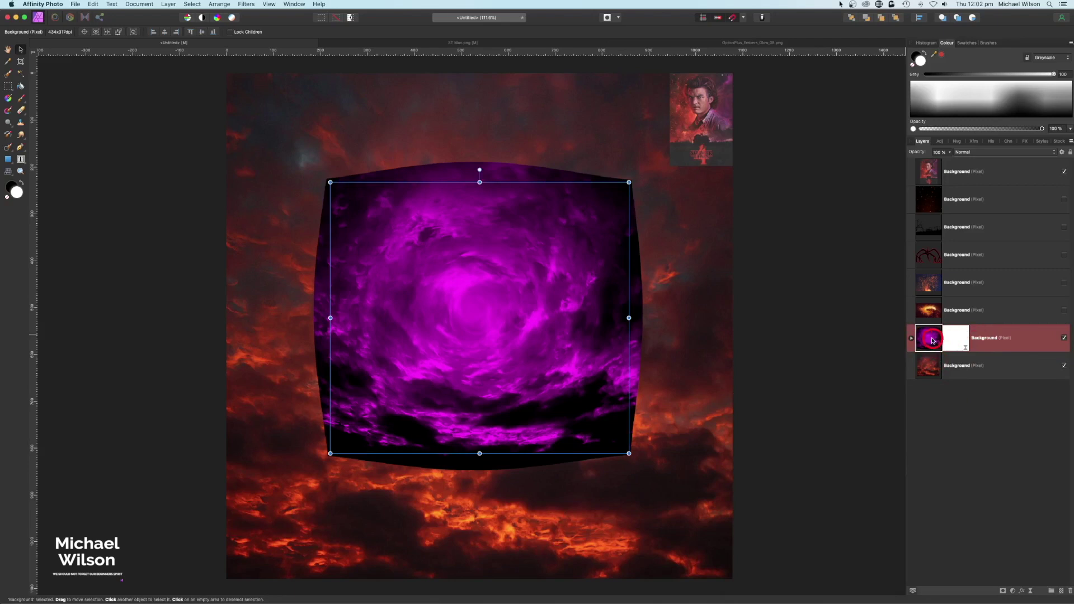
double_click(985, 338)
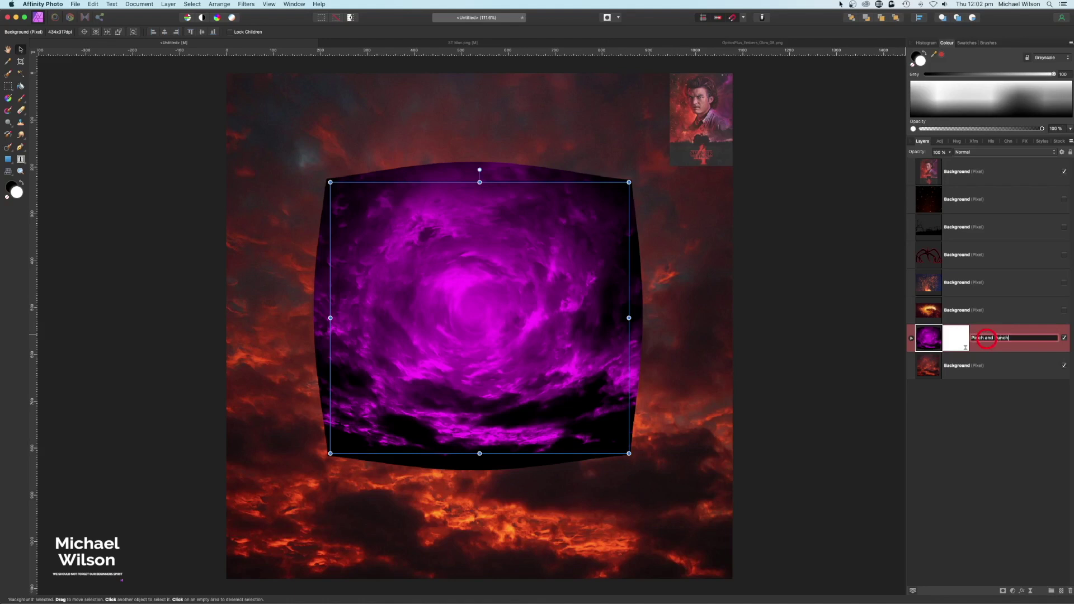
type("Pinch and Punch")
key("Return")
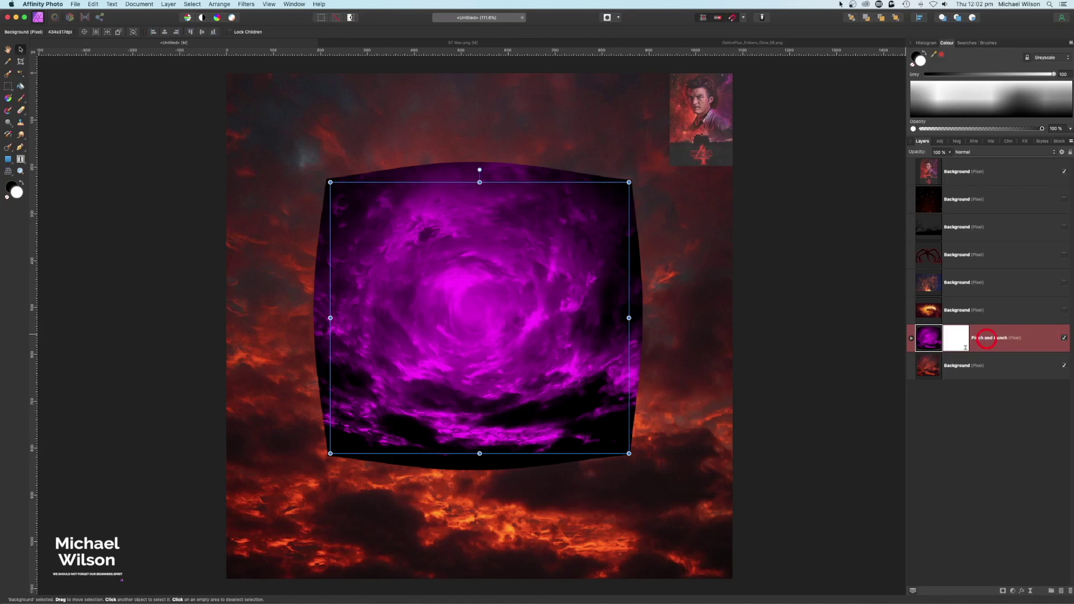
left_click(976, 152)
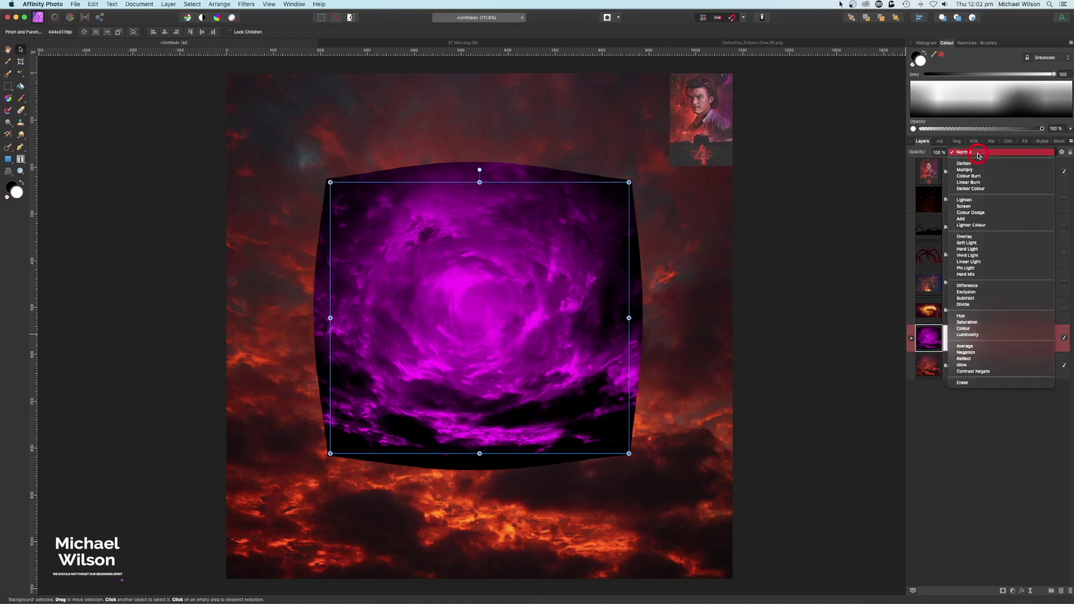
left_click(964, 206)
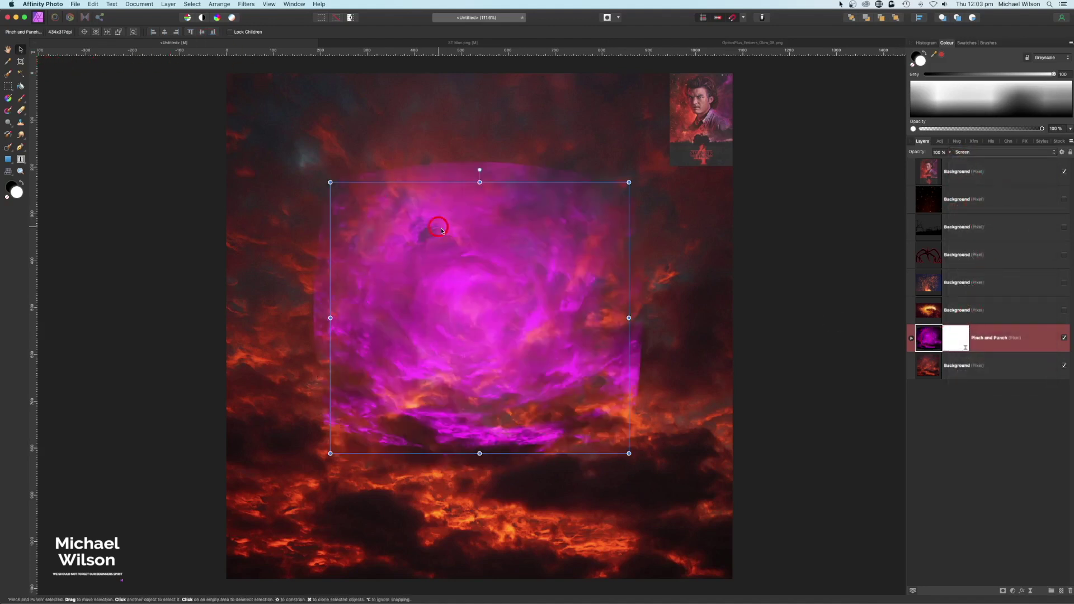
Step: Enlarge and move the Pinch and Punch layer so it covers the canvas's right side and extends down to its bottom edge
left_click_drag(450, 229, 614, 143)
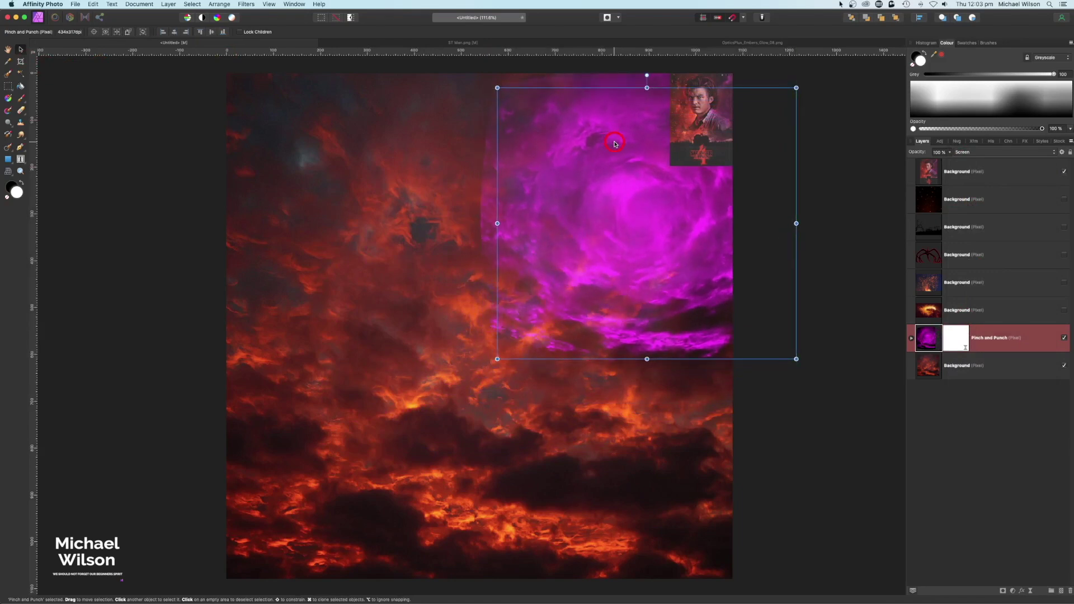
key("super+minus")
key("super+minus")
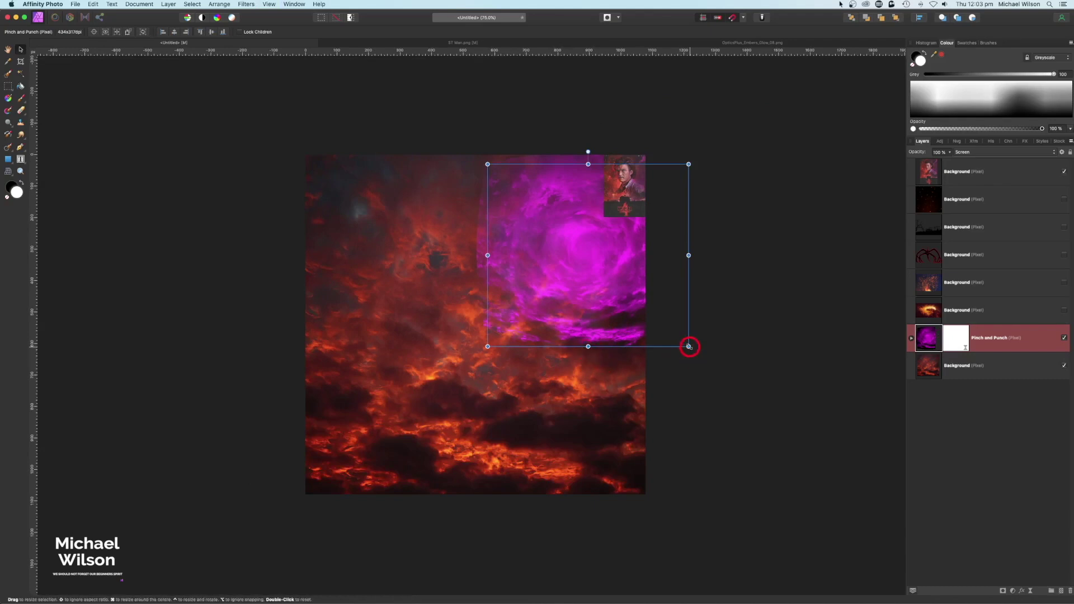
left_click_drag(689, 346, 814, 584)
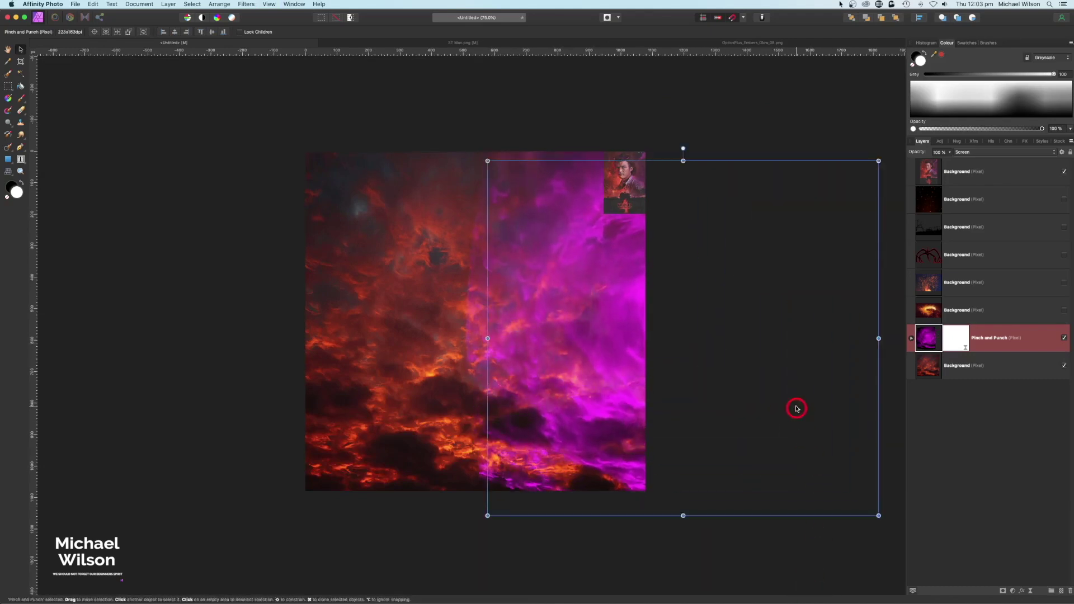
left_click_drag(797, 409, 861, 499)
left_click_drag(834, 419, 800, 388)
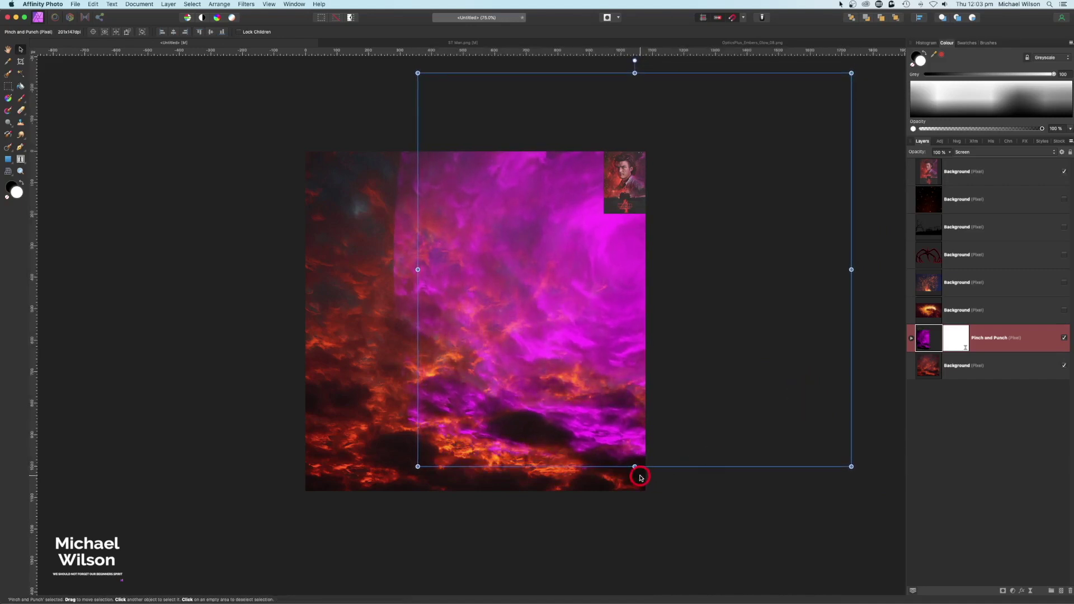
left_click_drag(639, 476, 635, 491)
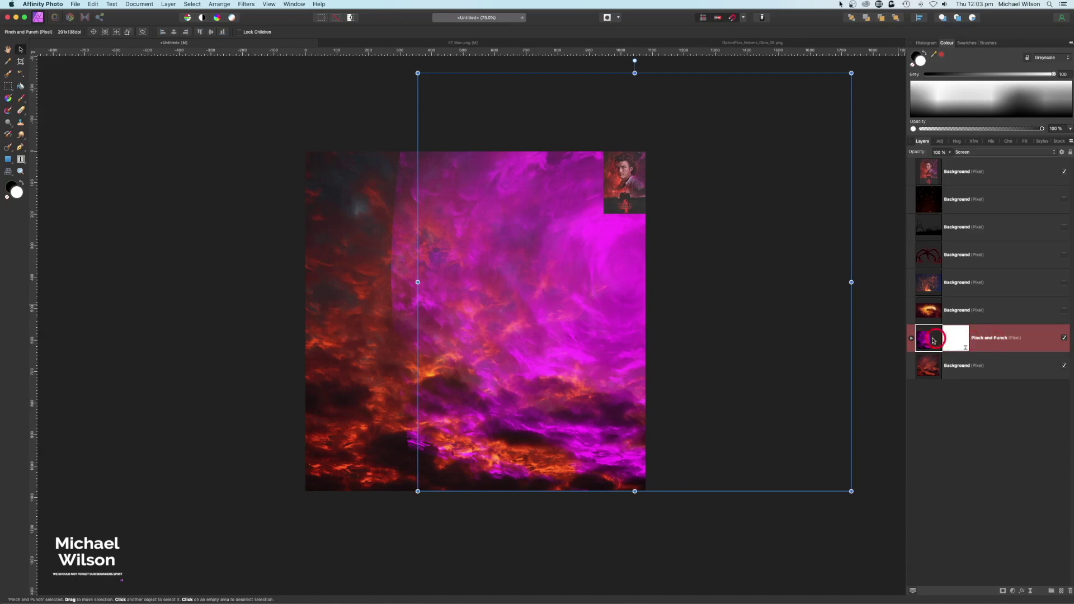
Step: Add a mask to the Pinch and Punch layer and select that mask
left_click(1003, 591)
left_click(941, 373)
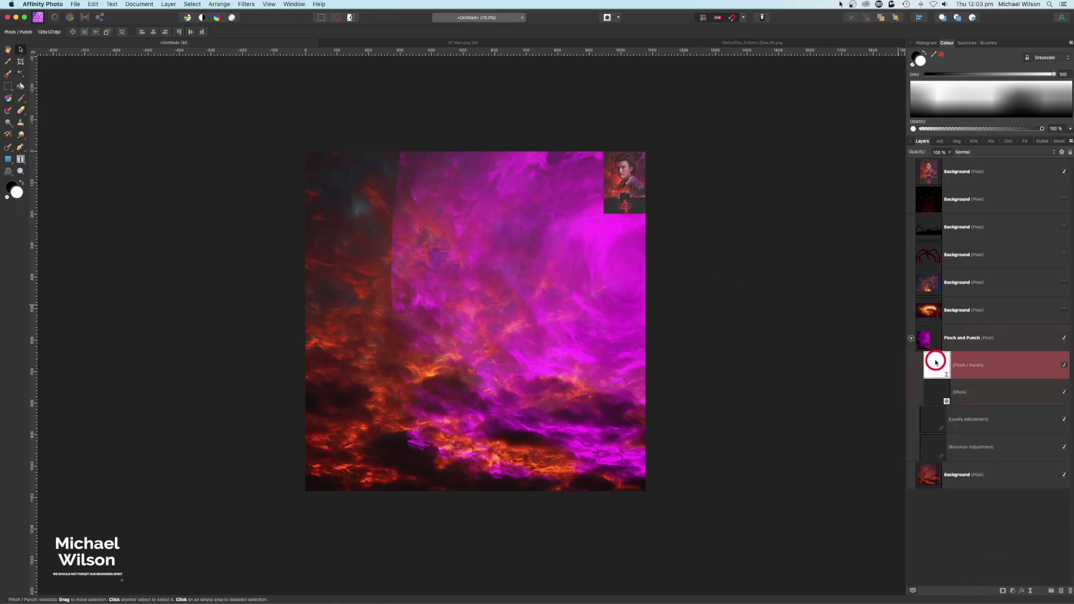
left_click(936, 391)
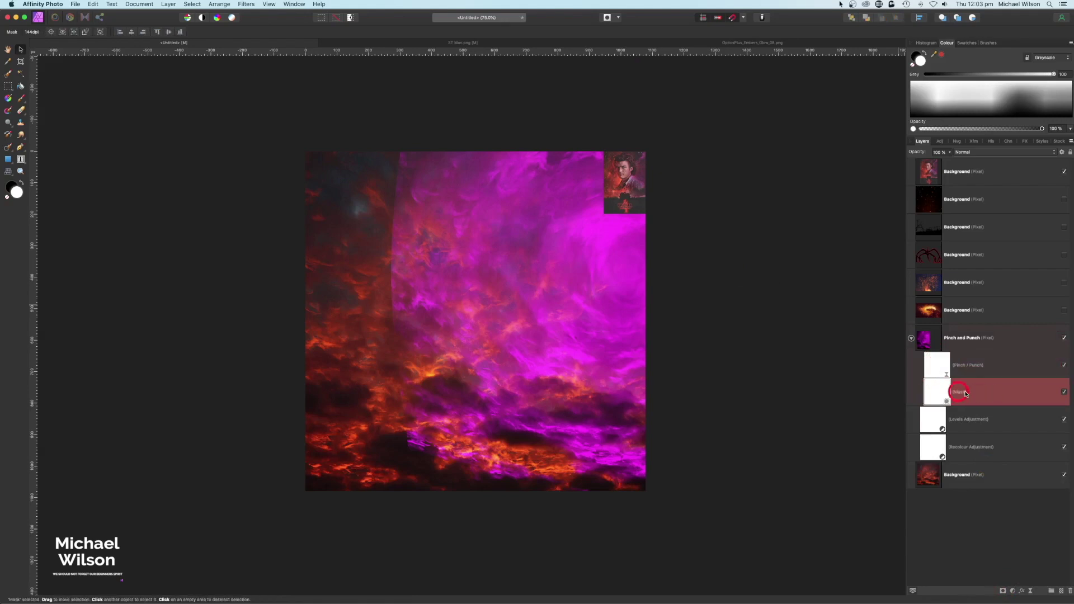
Step: Paint black on the mask with a large soft brush to fade the hard left edge of the purple swirl into the sky
left_click(22, 100)
left_click(988, 44)
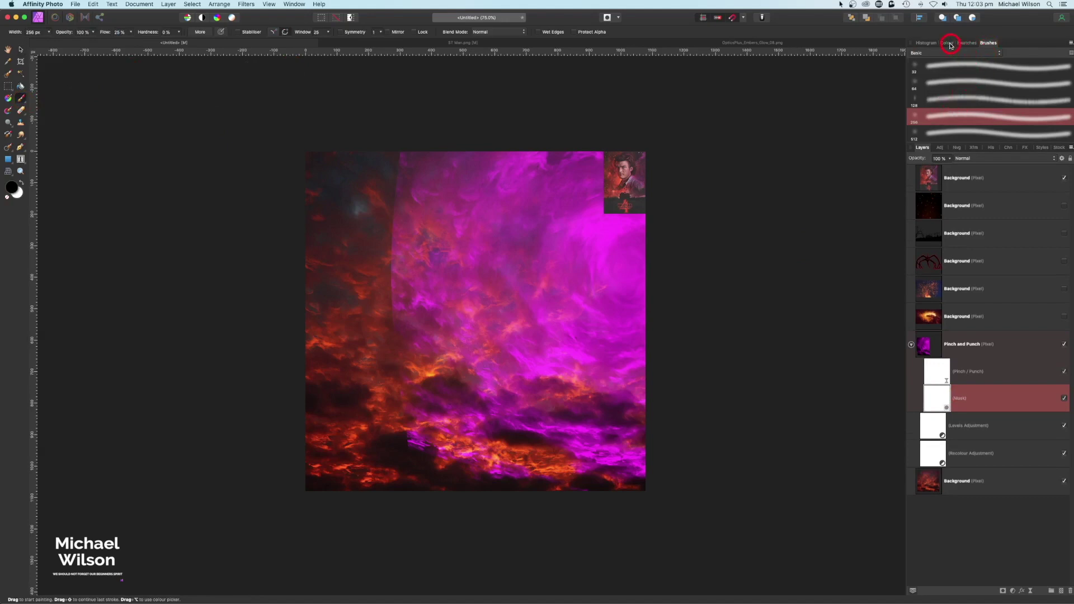
left_click(950, 45)
left_click(922, 65)
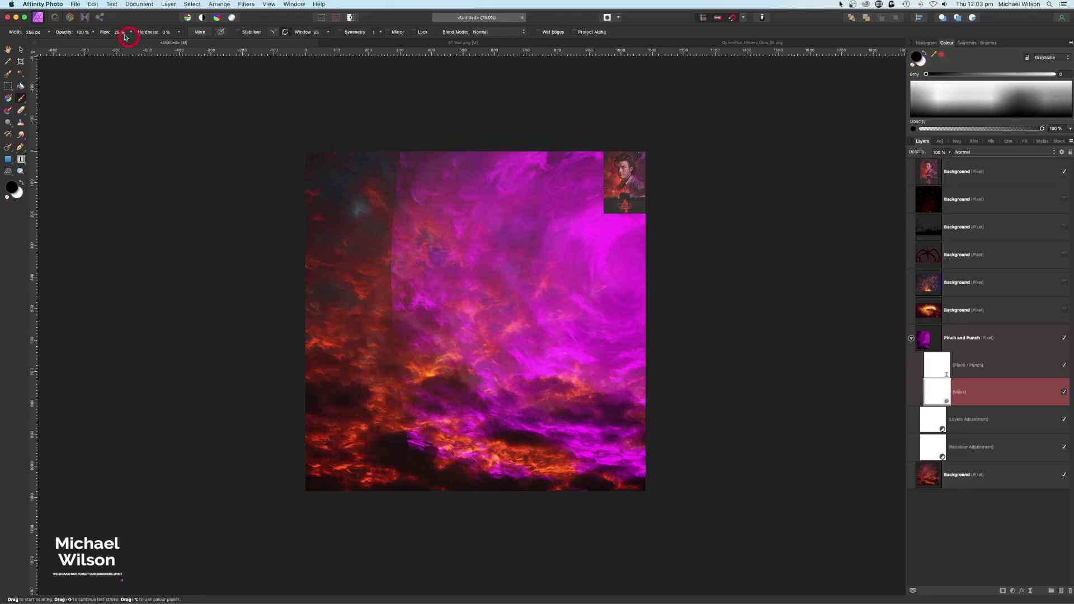
left_click(387, 258)
mouse_move(386, 258)
left_mouse_down()
mouse_move(411, 152)
mouse_move(400, 191)
mouse_move(404, 445)
mouse_move(396, 373)
mouse_move(408, 452)
mouse_move(556, 522)
mouse_move(479, 471)
mouse_move(493, 478)
mouse_move(458, 351)
mouse_move(462, 221)
mouse_move(478, 167)
mouse_move(391, 239)
mouse_move(407, 341)
mouse_move(416, 331)
mouse_move(440, 425)
mouse_move(565, 547)
mouse_move(451, 382)
mouse_move(480, 149)
mouse_move(441, 327)
mouse_move(478, 436)
mouse_move(582, 495)
left_mouse_up()
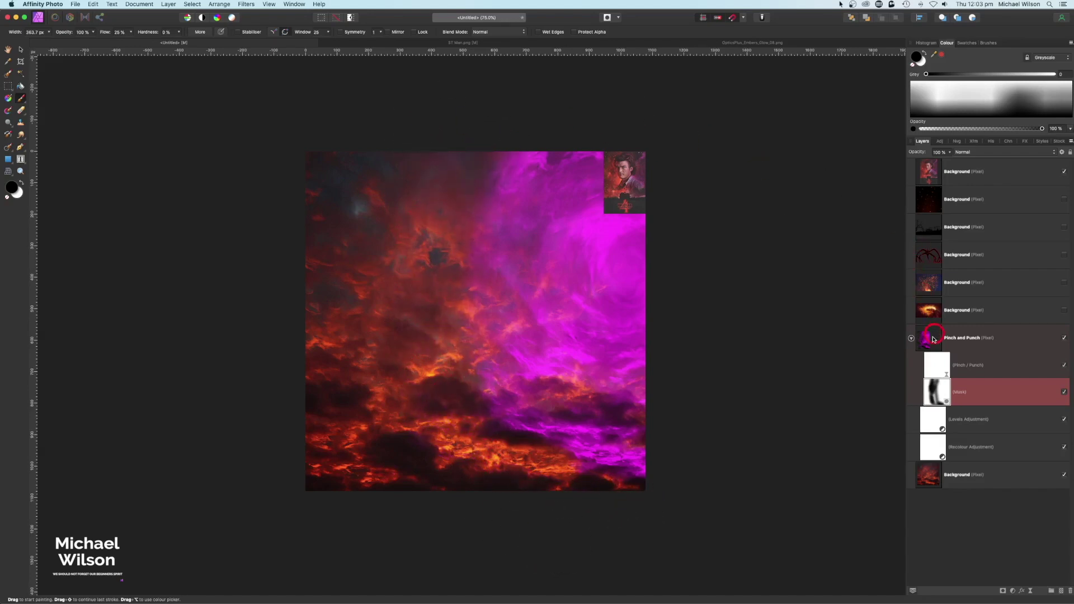
Step: Stretch the Pinch and Punch layer downward past the bottom edge of the canvas
left_click(910, 337)
left_click(918, 338)
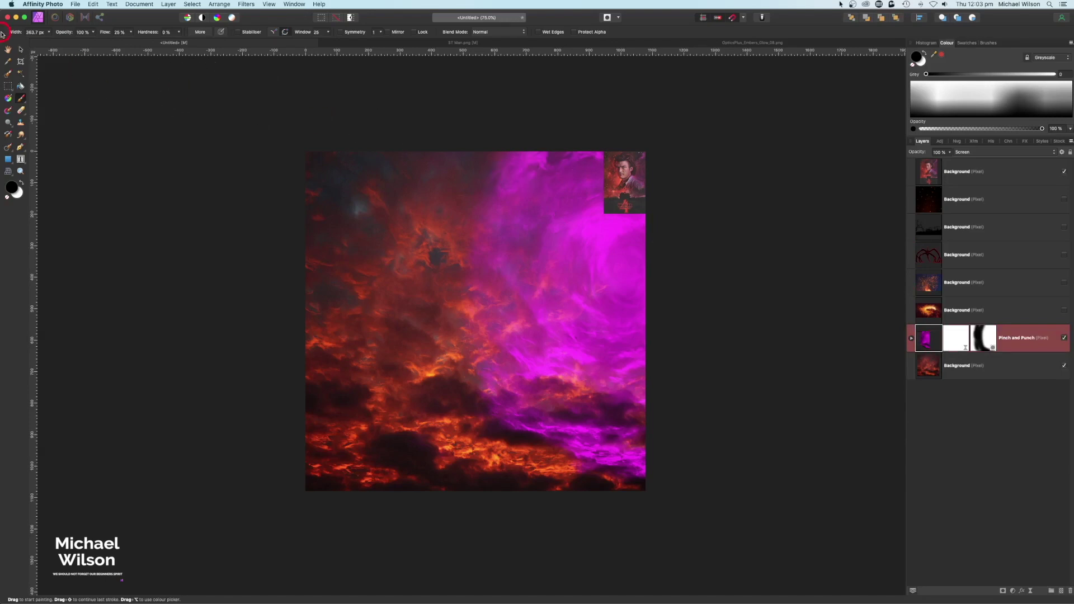
left_click(19, 50)
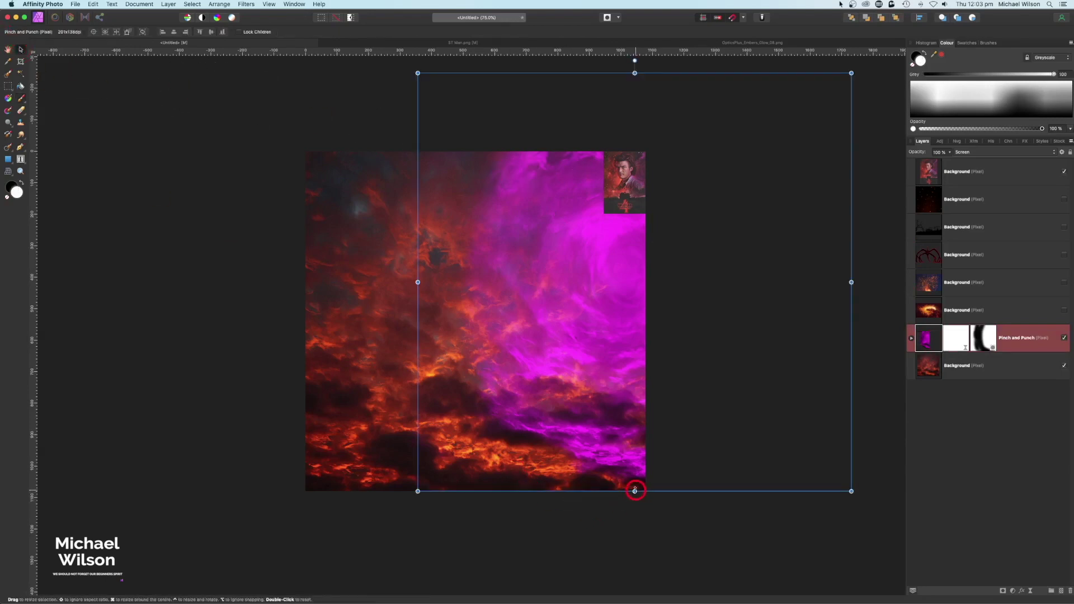
left_click_drag(635, 492, 638, 521)
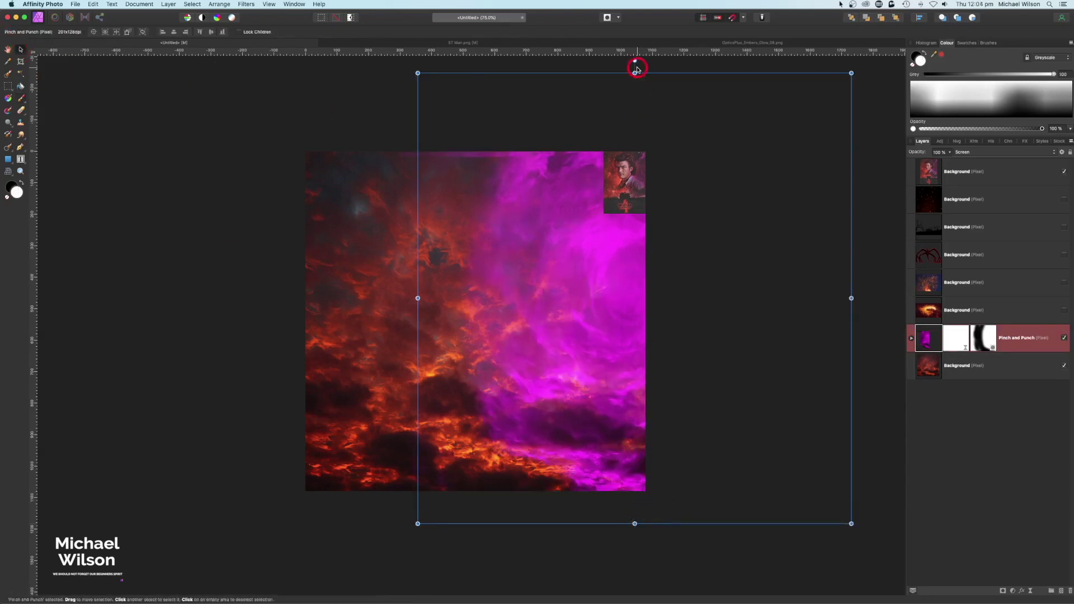
key("h")
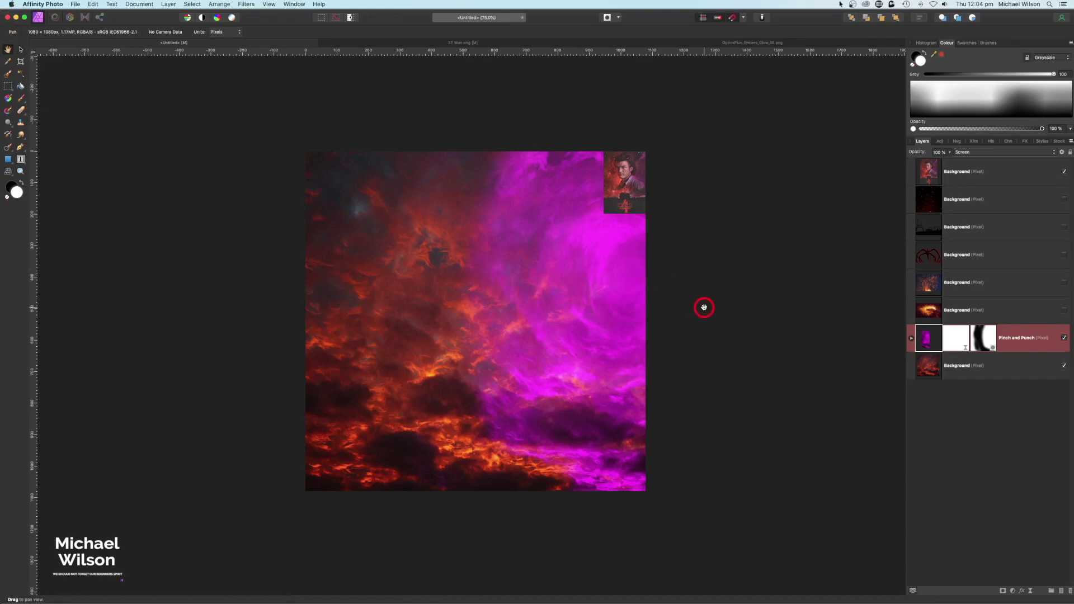
Step: Lower the Pinch and Punch layer's opacity and paint black on its mask to fade the purple at the canvas's right edge
left_click(949, 156)
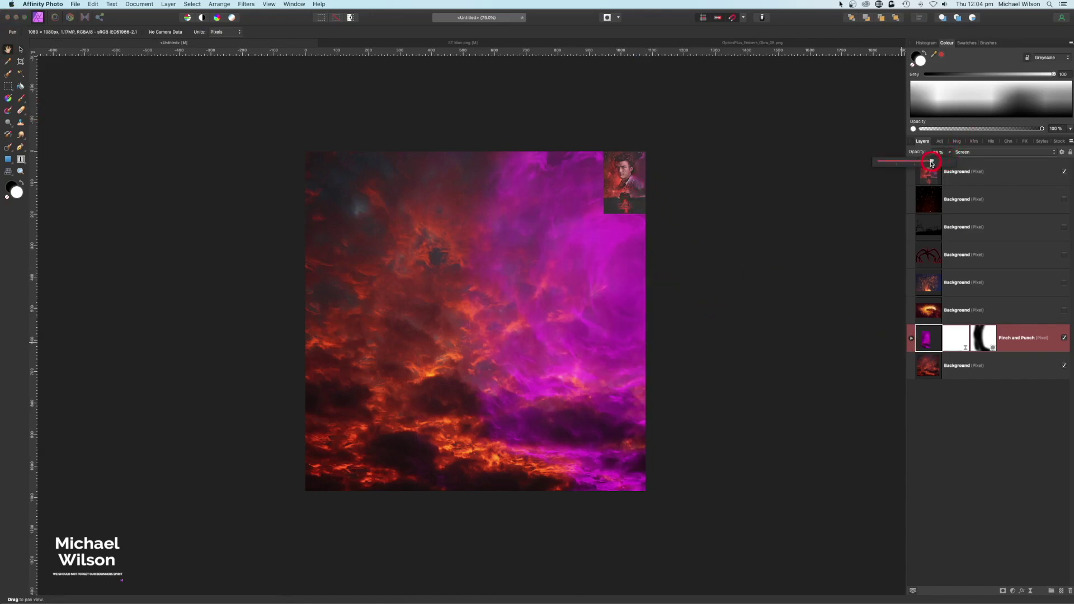
left_click_drag(929, 163, 914, 164)
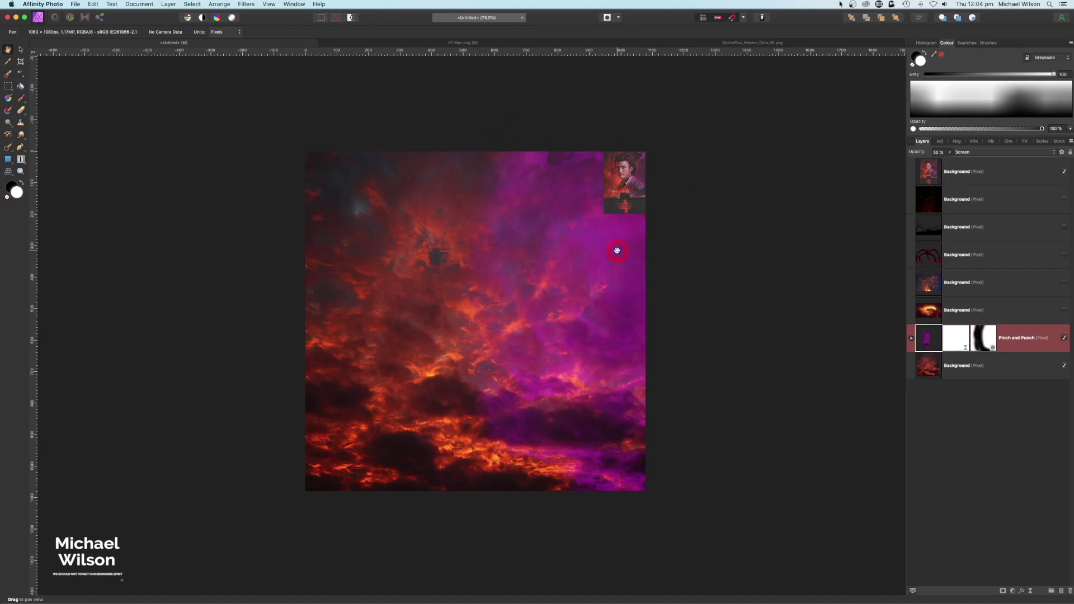
left_click(911, 338)
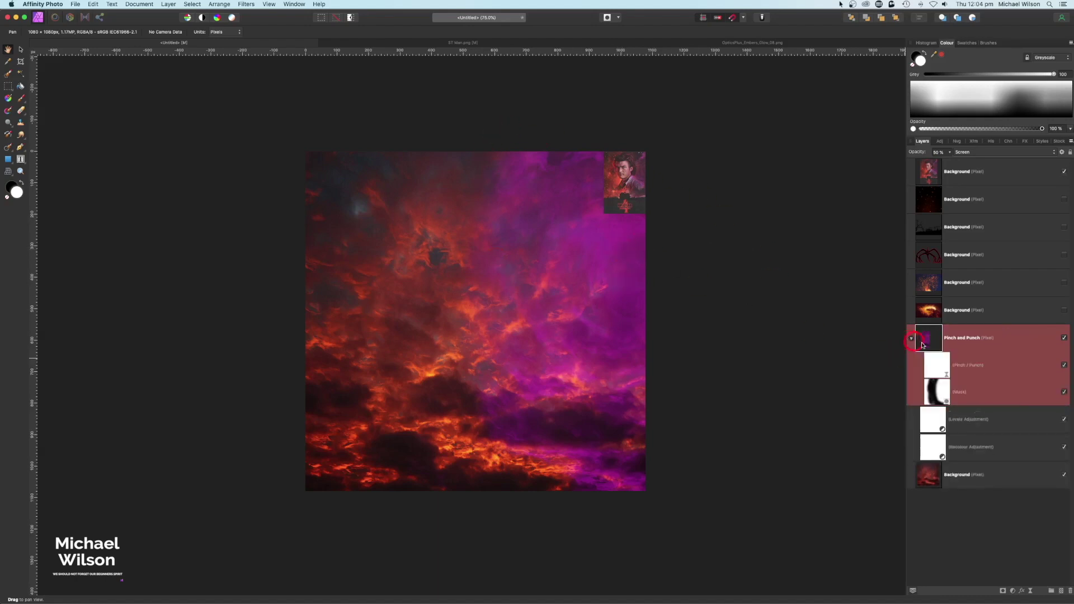
left_click(940, 390)
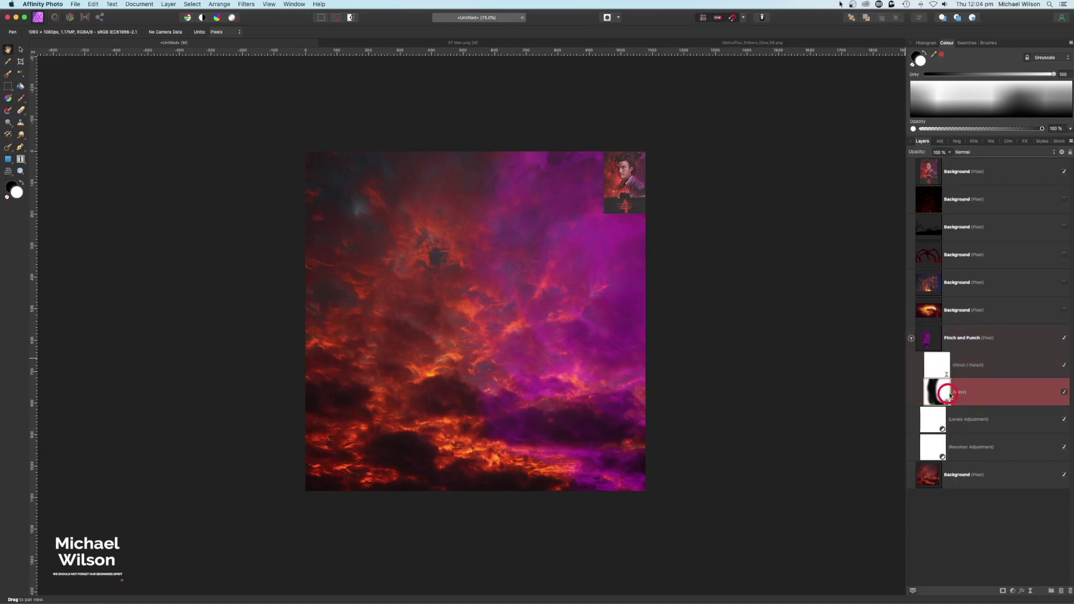
left_click(21, 100)
key("x")
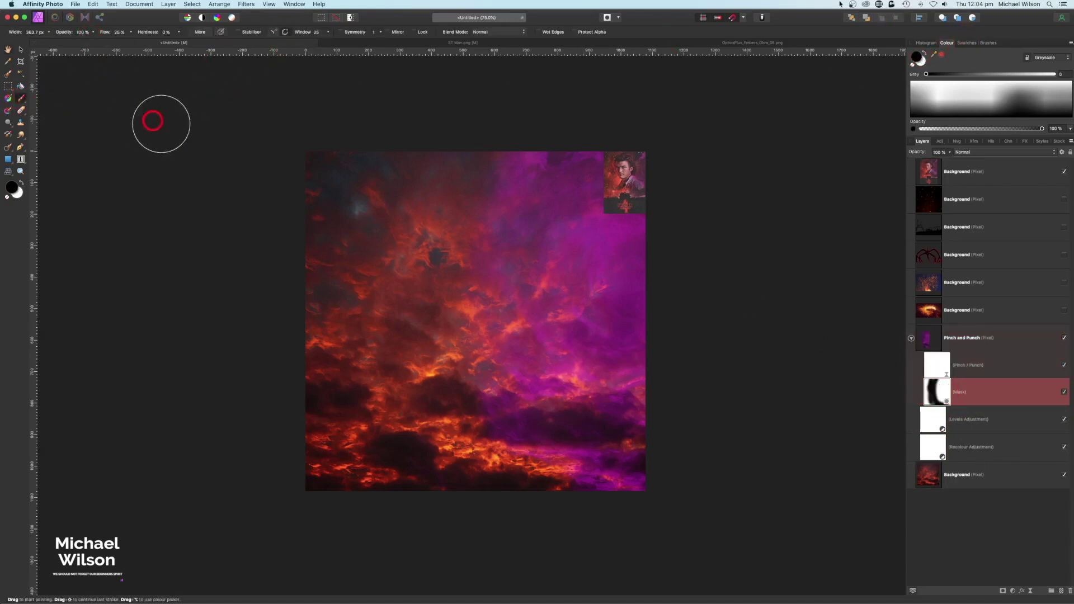
mouse_move(620, 304)
left_mouse_down()
mouse_move(630, 273)
mouse_move(622, 316)
mouse_move(638, 319)
mouse_move(649, 228)
mouse_move(654, 313)
mouse_move(630, 231)
mouse_move(643, 276)
mouse_move(629, 282)
mouse_move(697, 316)
left_mouse_up()
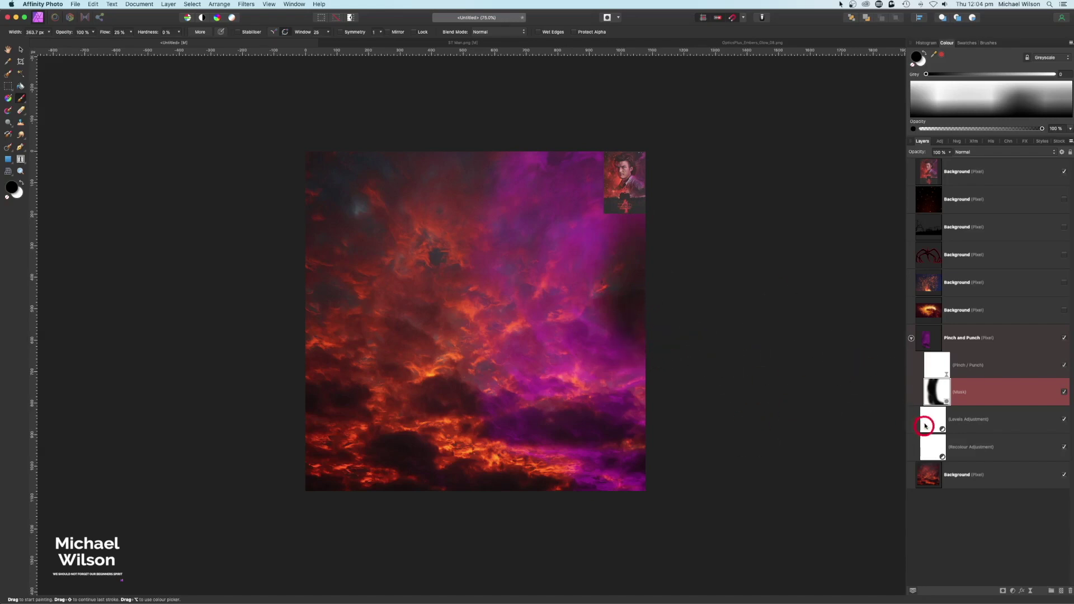
left_click(911, 338)
left_click(920, 341)
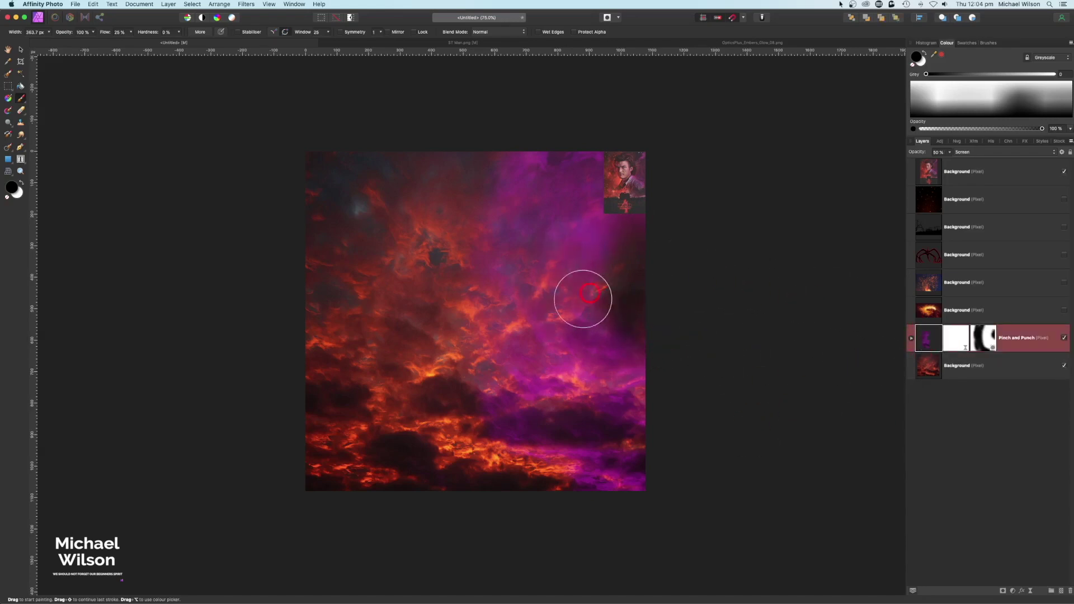
Step: Show the fire image layer above Pinch and Punch and set its blend mode to Screen
left_click(1064, 310)
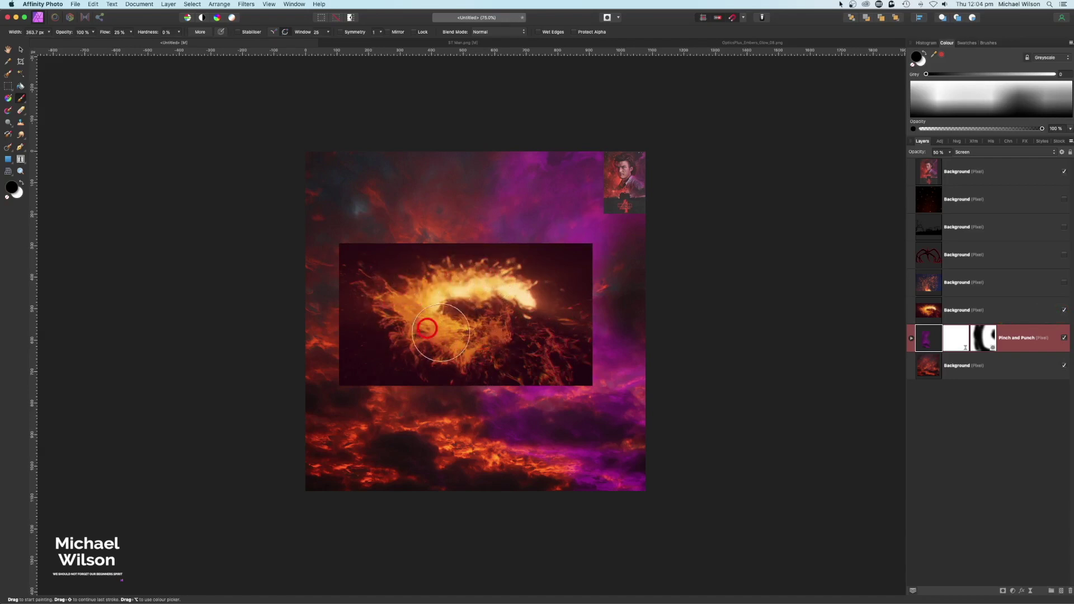
left_click(965, 315)
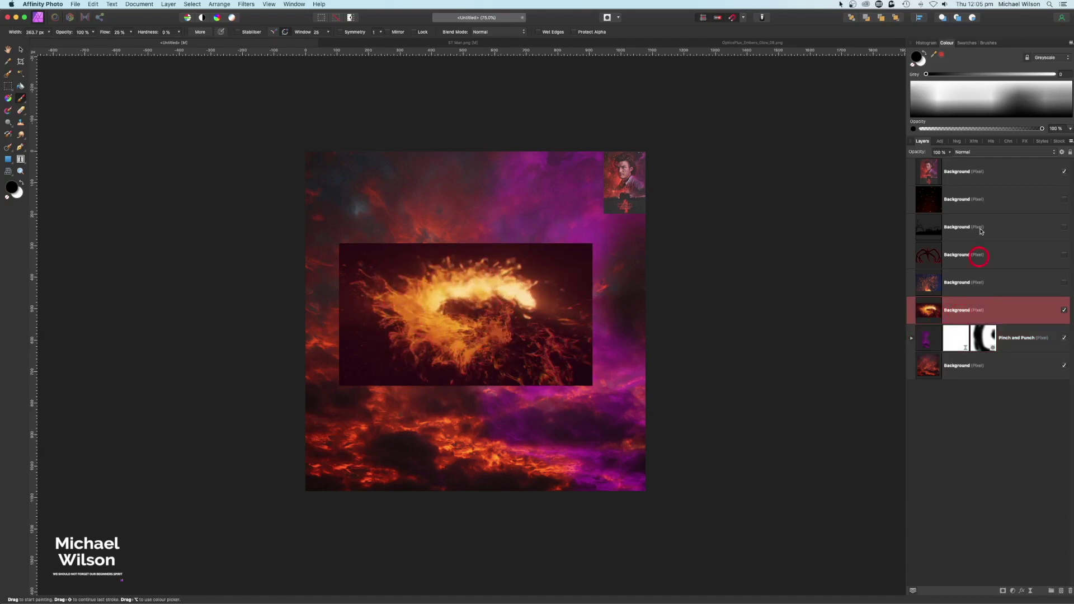
left_click(973, 152)
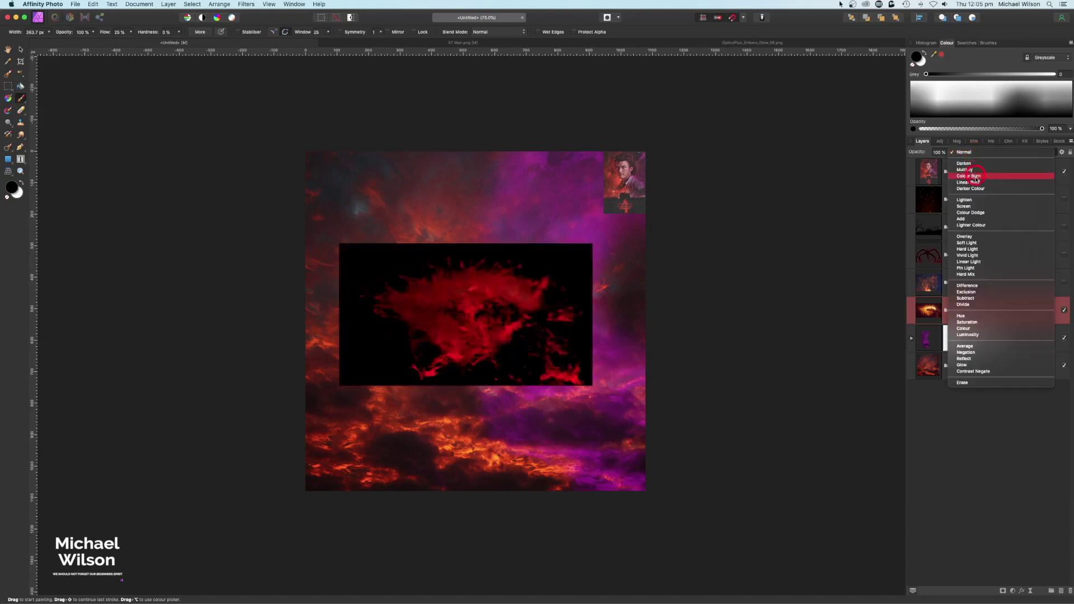
left_click(973, 207)
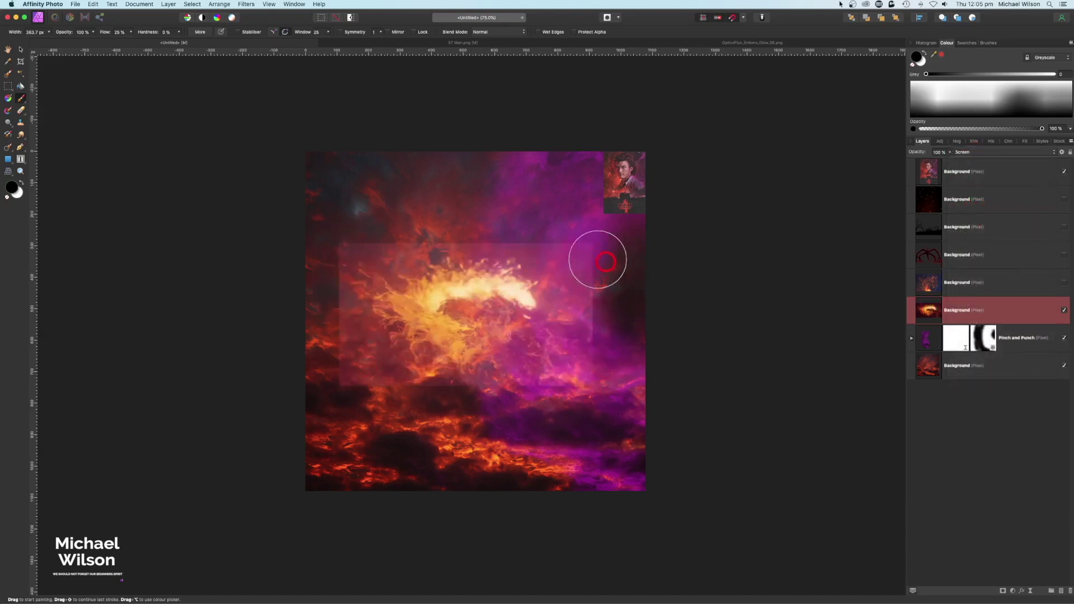
Step: In the fire layer's Blend Options, lower the dark end of the source layer range to 0% output to hide its rectangular background
left_click(1062, 153)
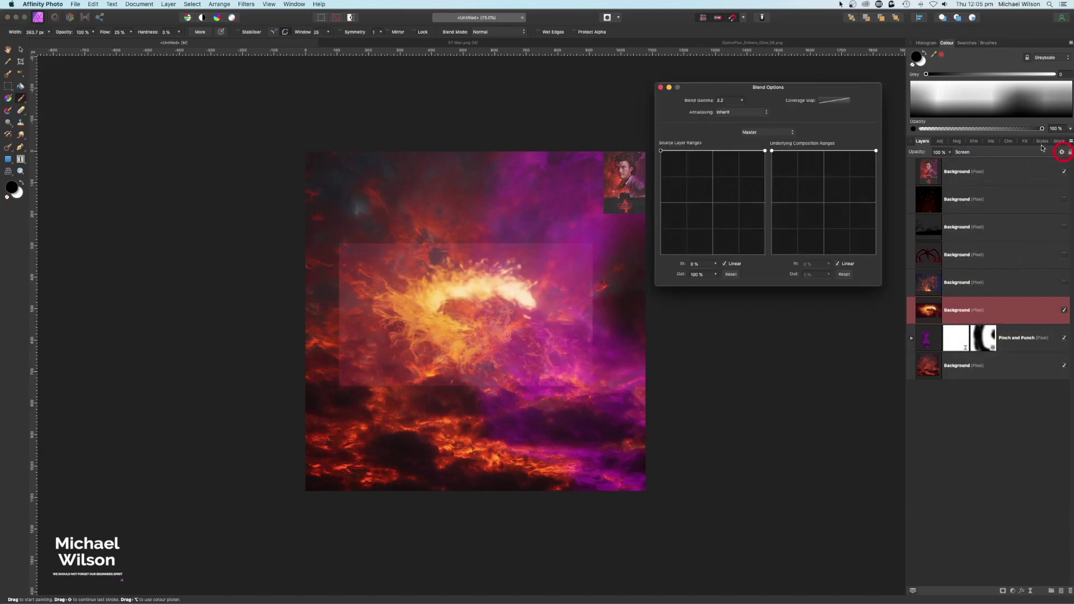
left_click(692, 159)
left_click_drag(661, 162, 671, 256)
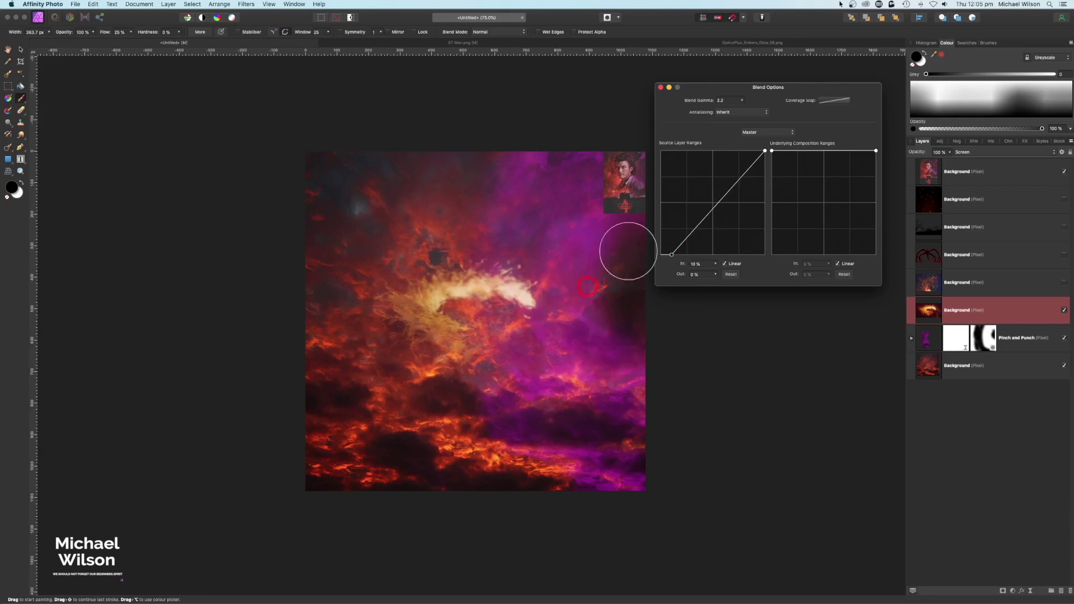
left_click(668, 88)
left_click(662, 88)
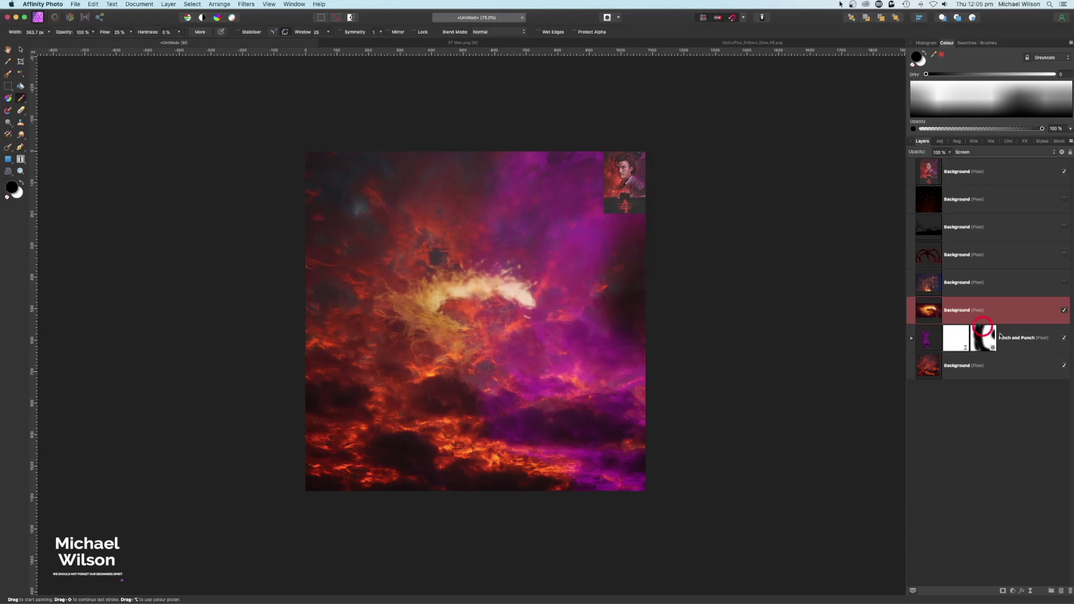
Step: Rotate the fire layer 90° anticlockwise, then enlarge and position it over the left half of the canvas, extending past the top and bottom edges
left_click(21, 50)
left_click(334, 184)
left_click_drag(464, 229, 374, 272)
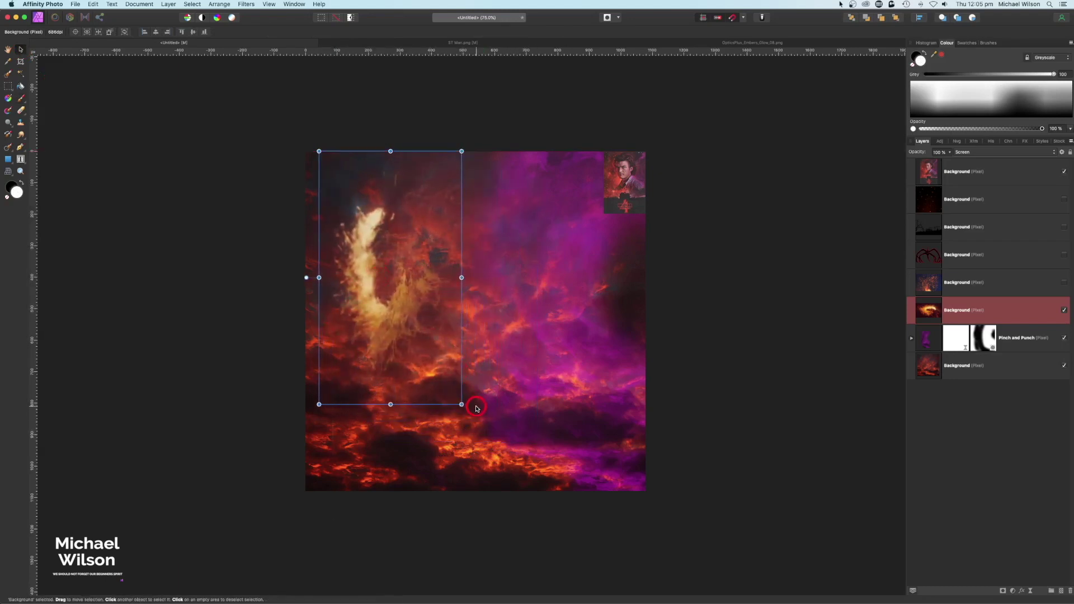
left_click_drag(462, 404, 535, 529)
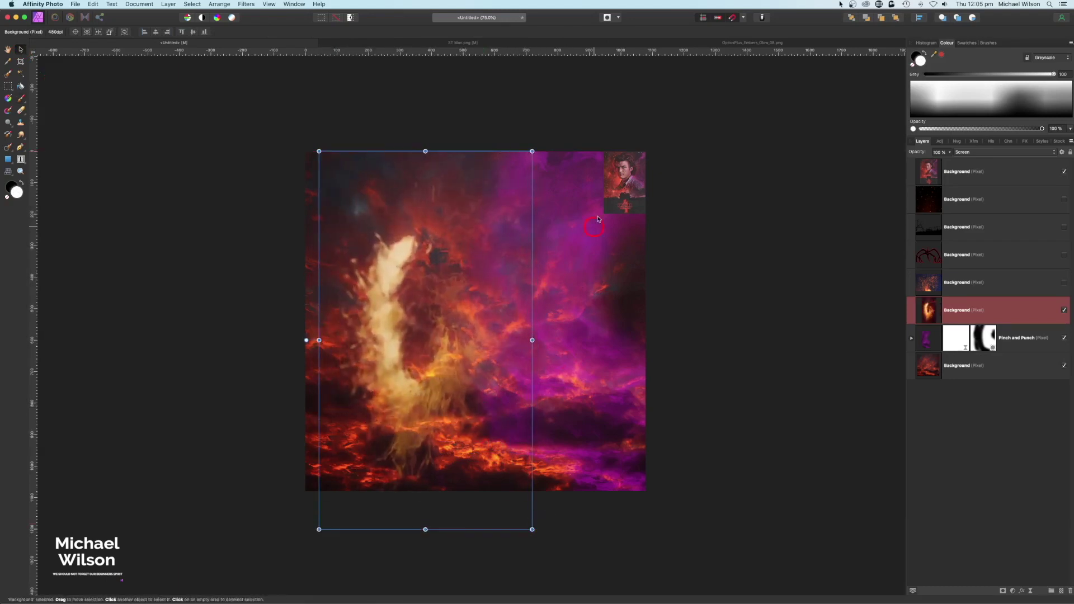
left_click_drag(535, 151, 552, 117)
left_click_drag(492, 235, 485, 221)
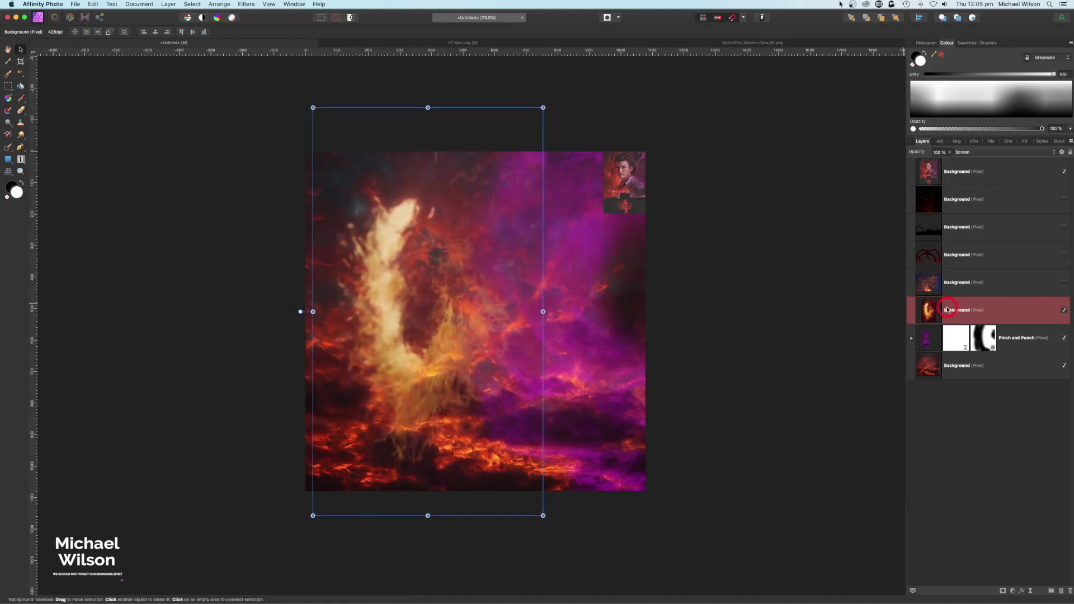
Step: Duplicate the fire layer, flip the copy horizontally and move it right so the two flames form a mirrored ring
key("super+j")
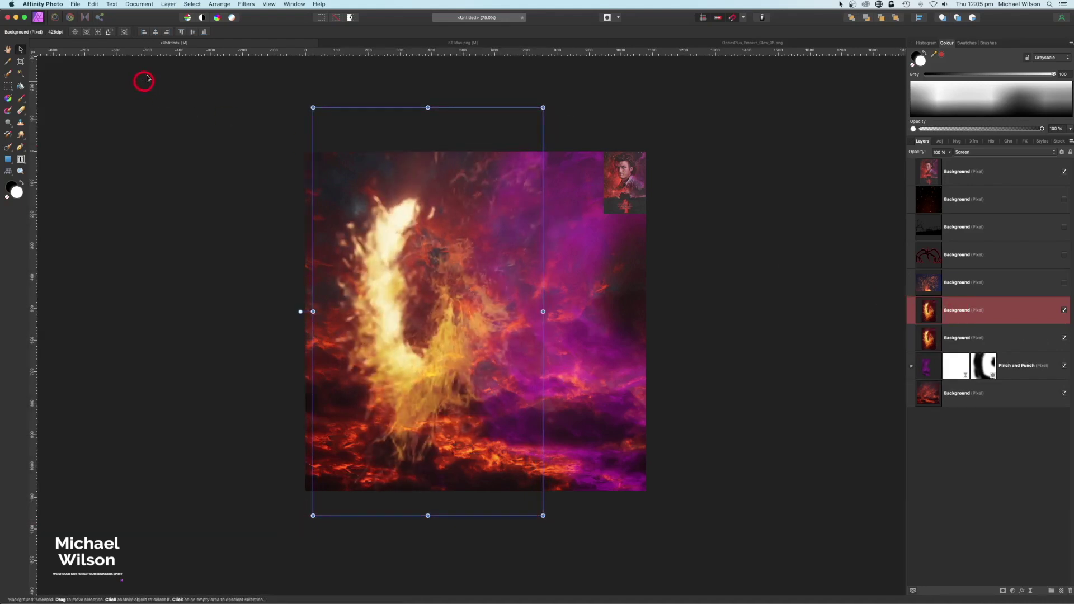
left_click(215, 5)
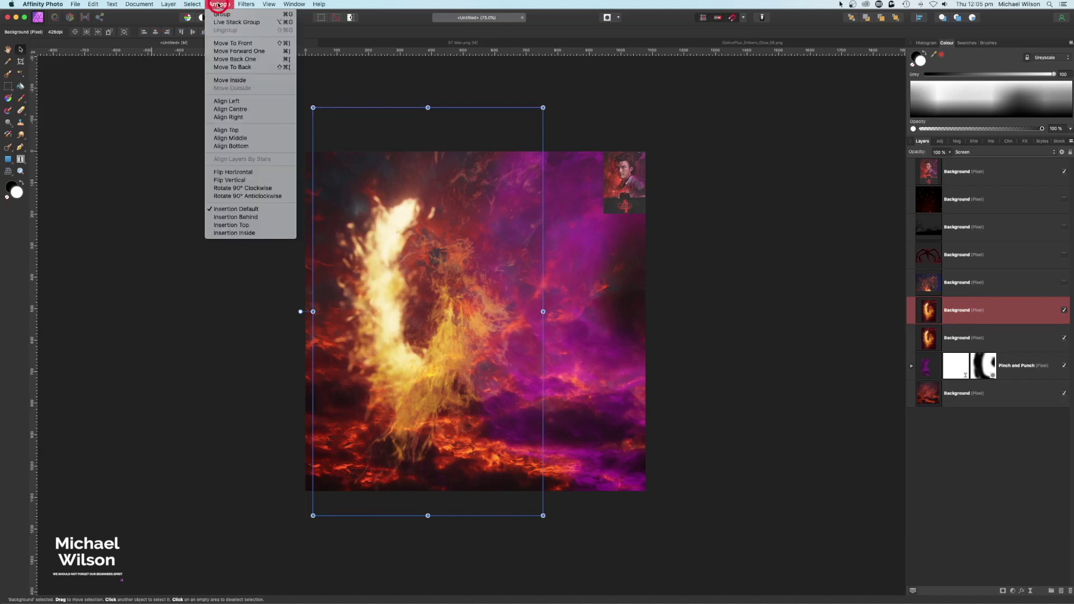
left_click(233, 173)
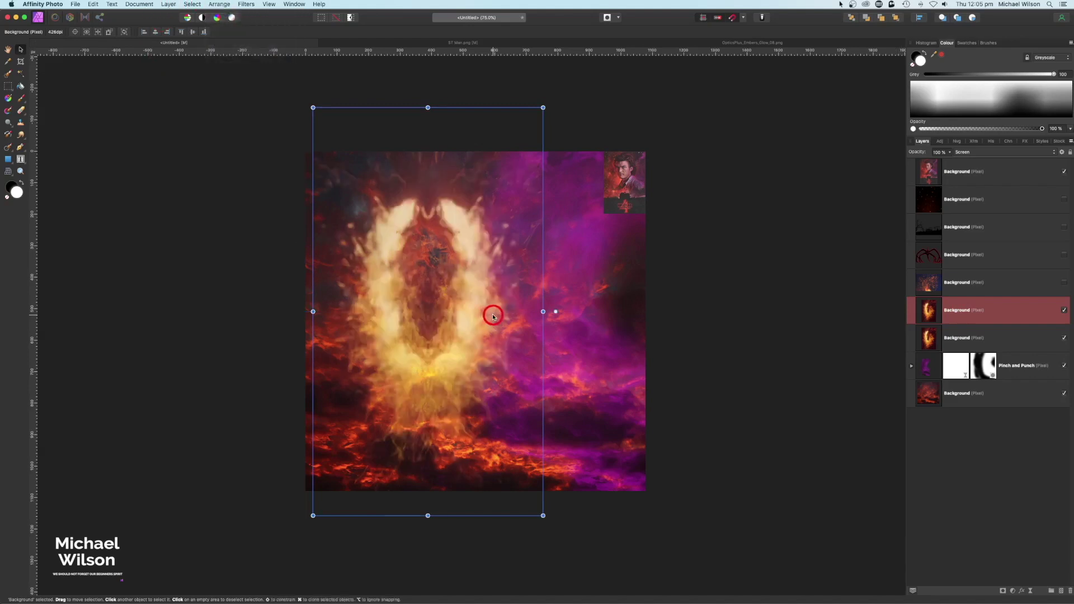
left_click_drag(491, 311, 574, 319)
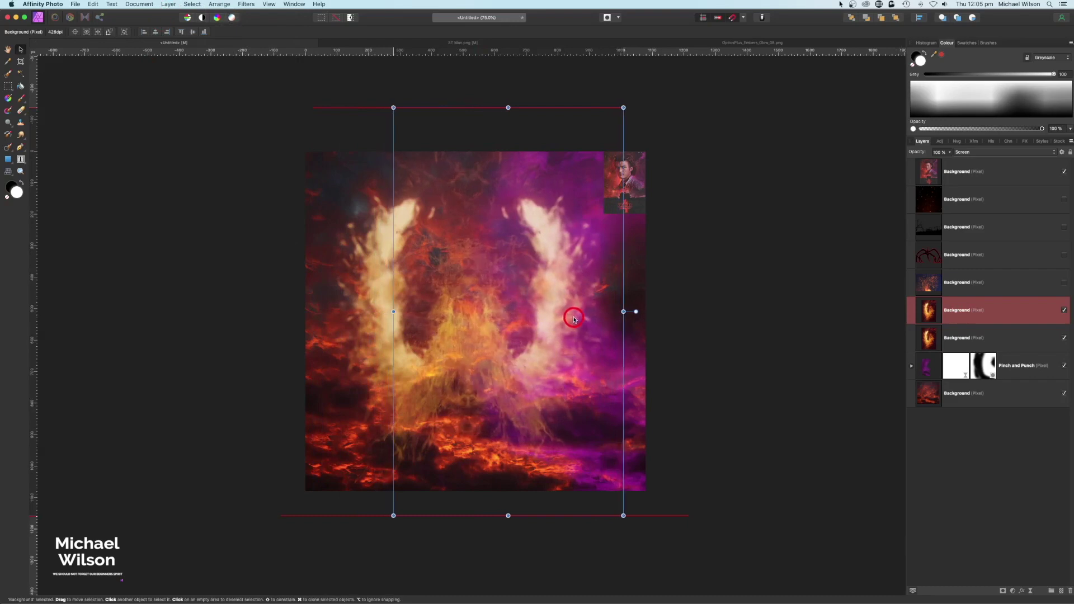
left_click(835, 309)
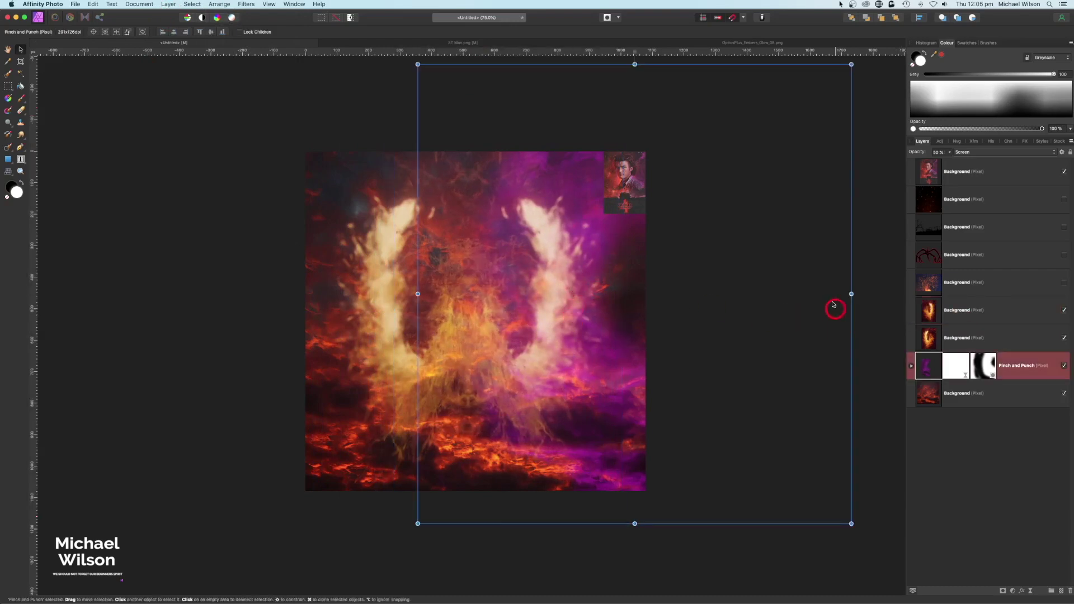
left_click(134, 262)
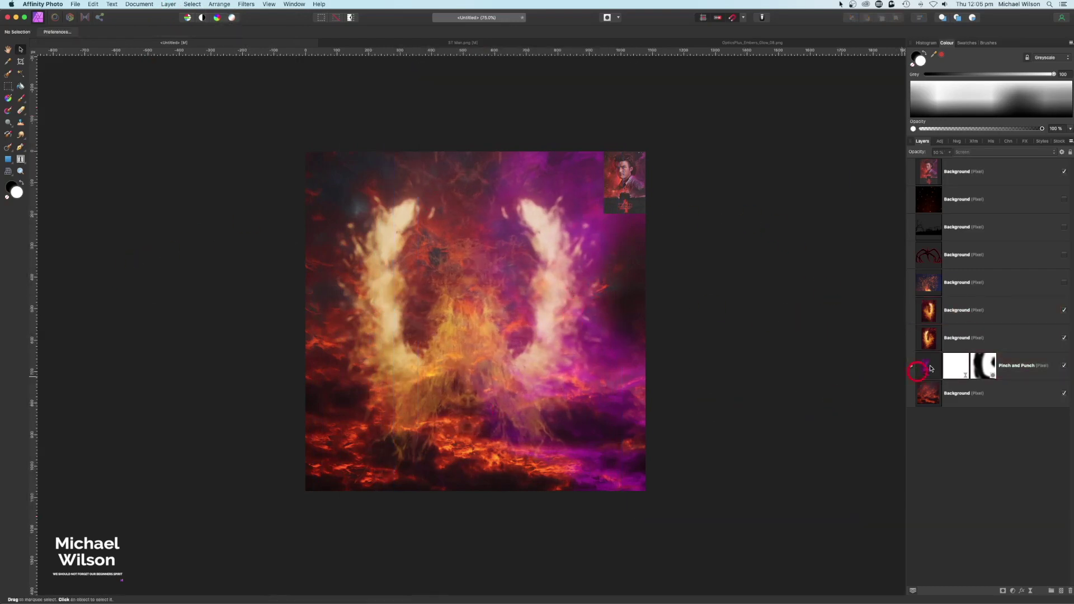
scroll(725, 433, "up", 1)
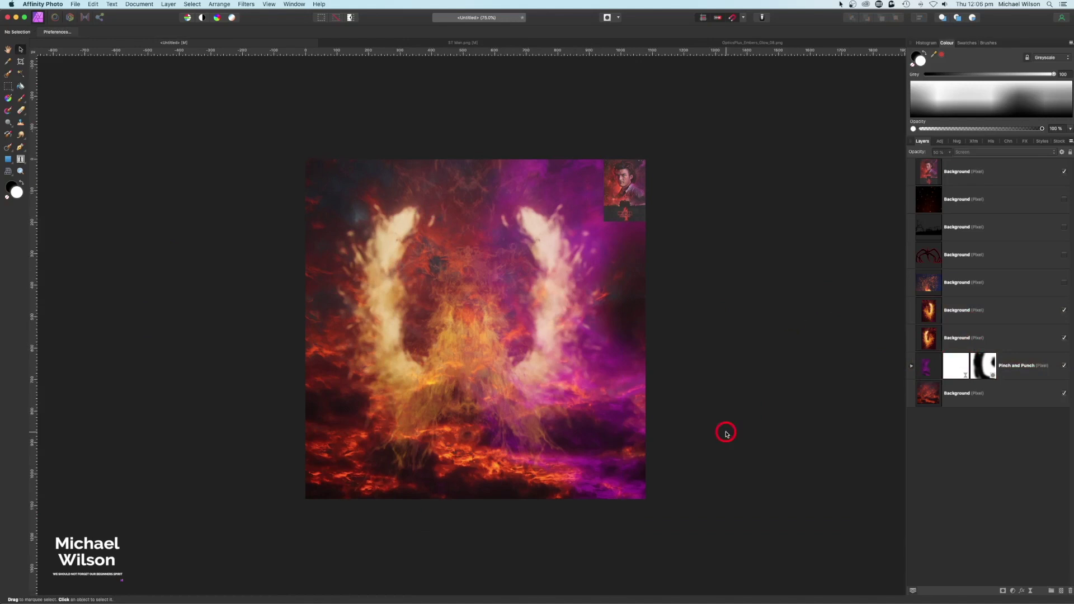
scroll(725, 434, "up", 3)
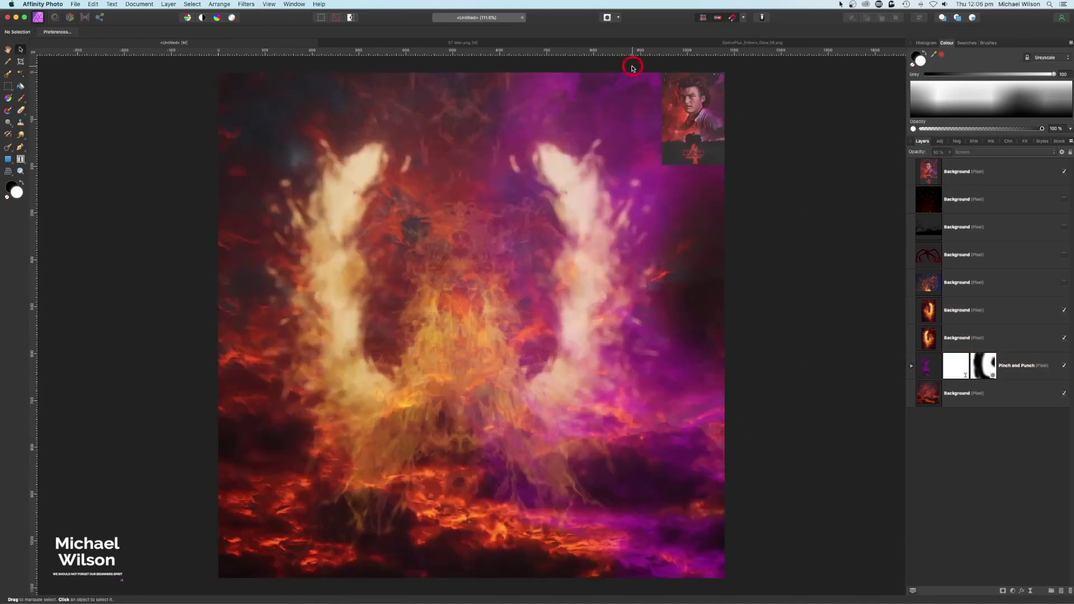
Step: Switch to the ST Man.png document, hide the original photo layer and duplicate the cut-out man layer
left_click(475, 44)
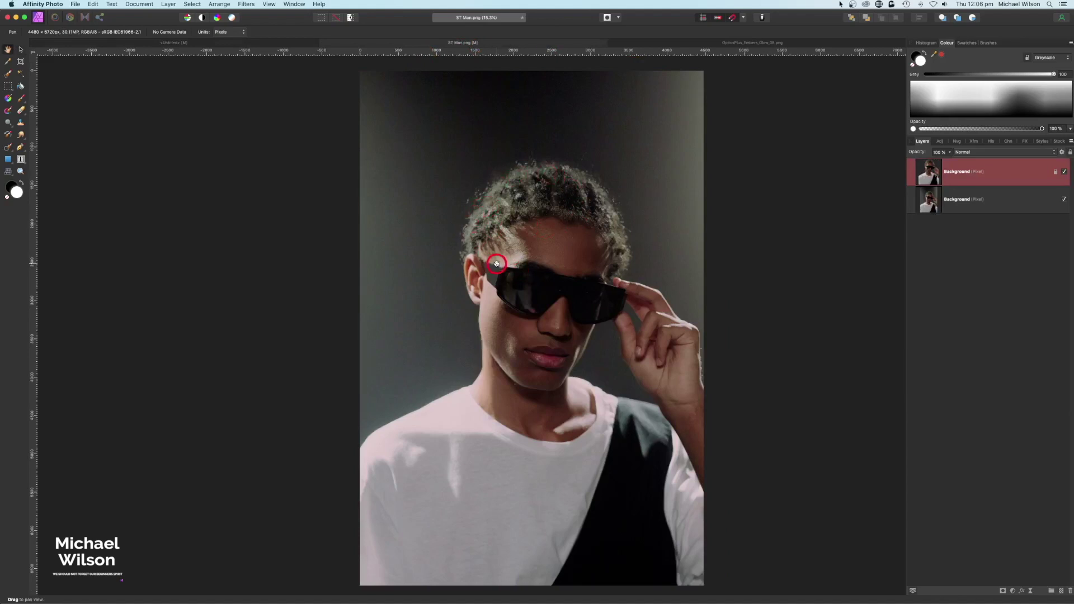
left_click(1064, 199)
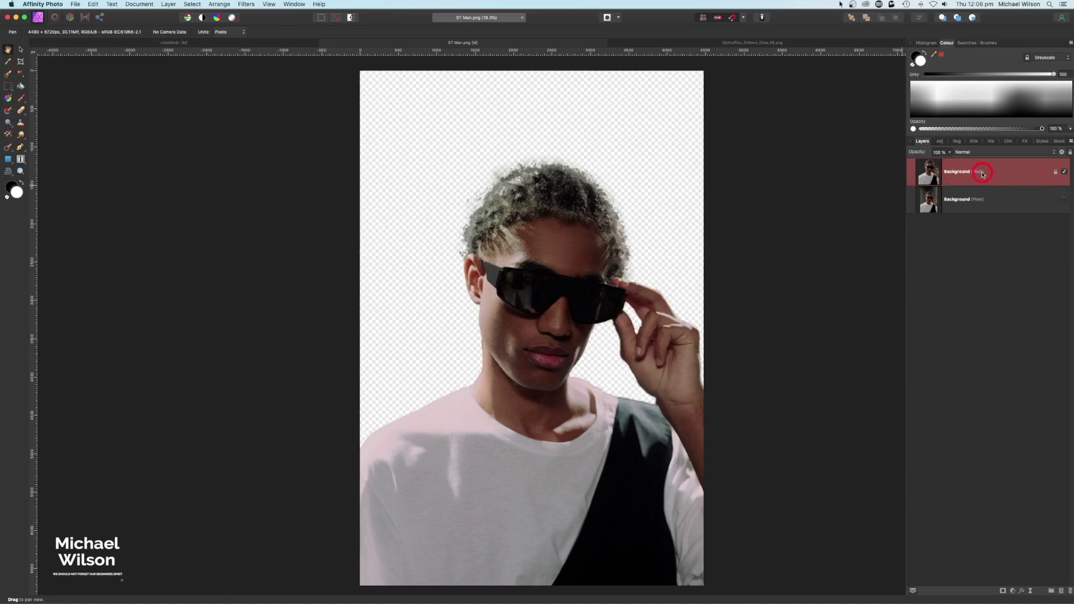
key("super+j")
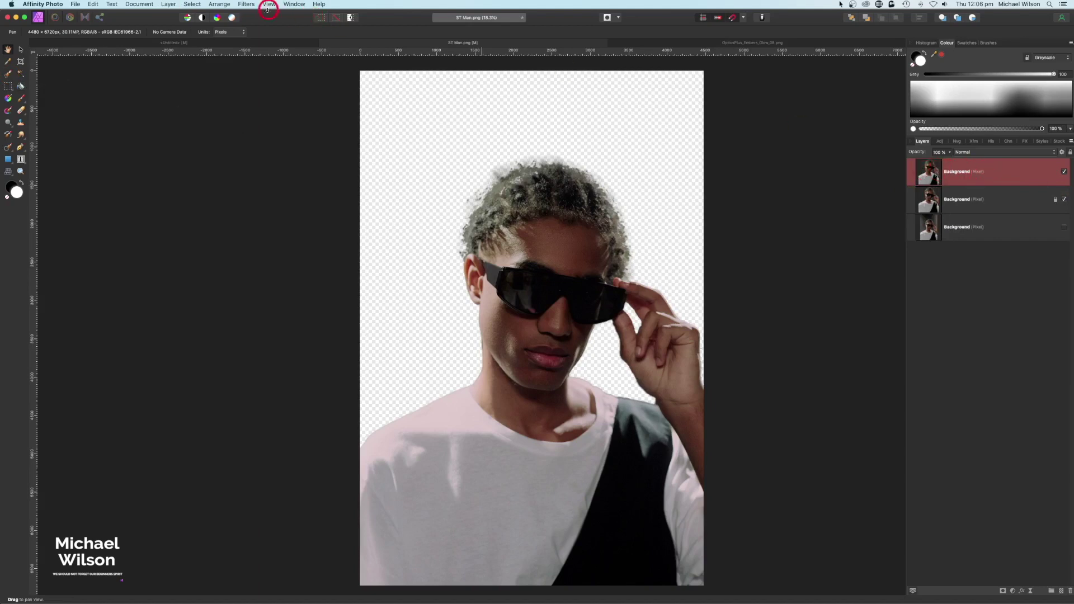
Step: Apply an Add Noise filter with 42% Gaussian intensity to the duplicated man layer
left_click(245, 6)
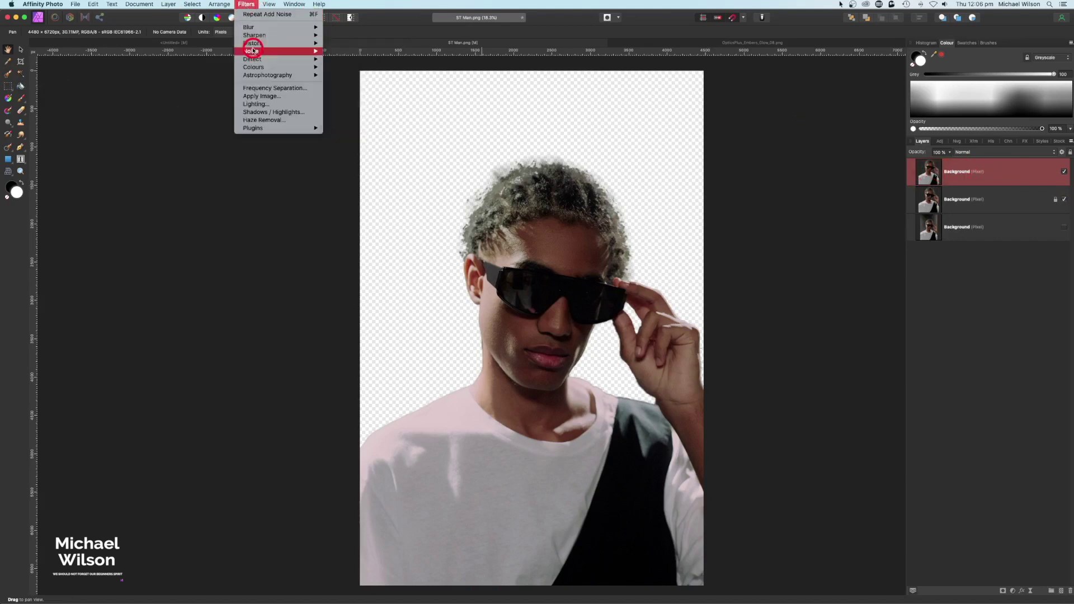
mouse_move(252, 51)
left_click(363, 60)
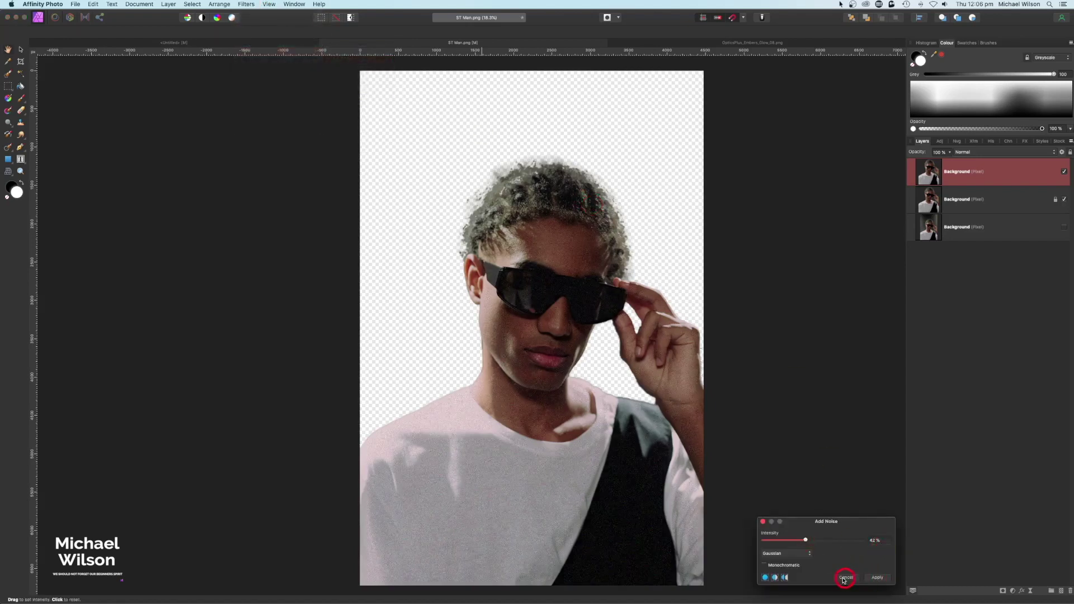
left_click(879, 577)
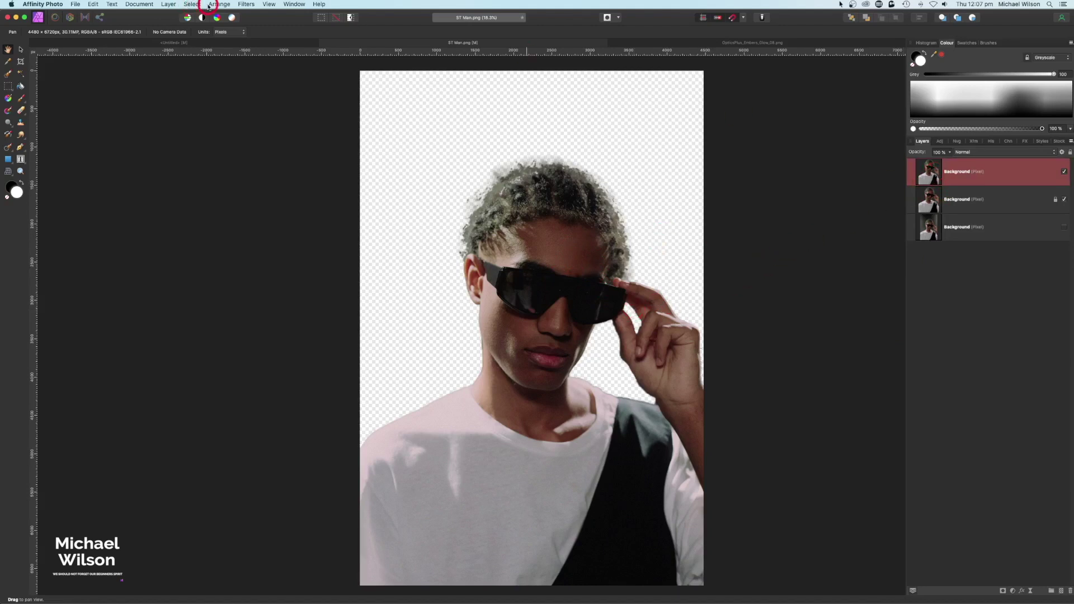
Step: Merge the visible layers into a new top layer of the man and open it for tone mapping
left_click(166, 5)
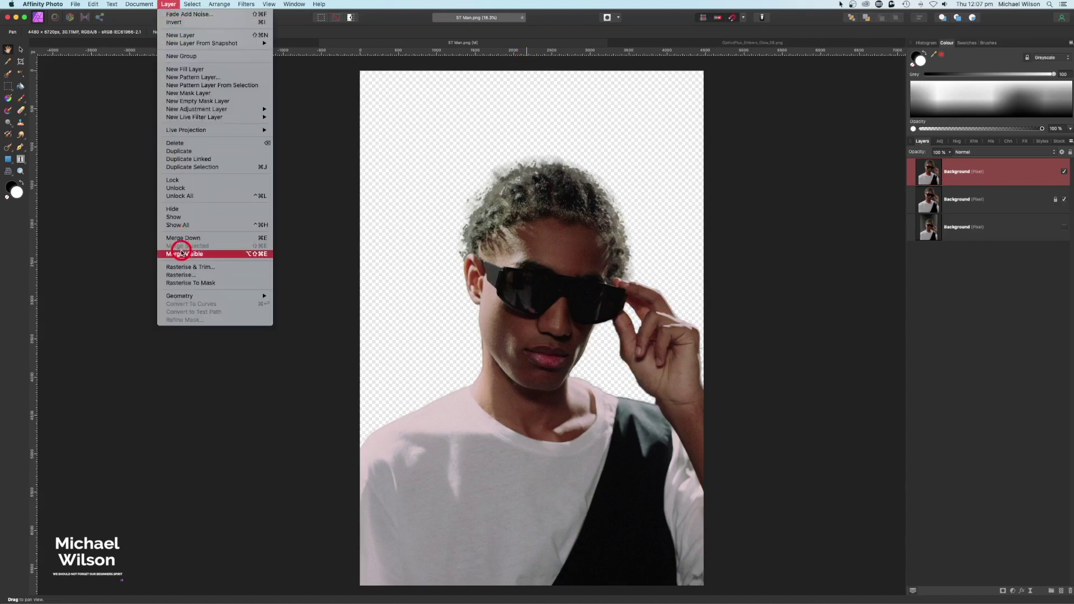
left_click(968, 177)
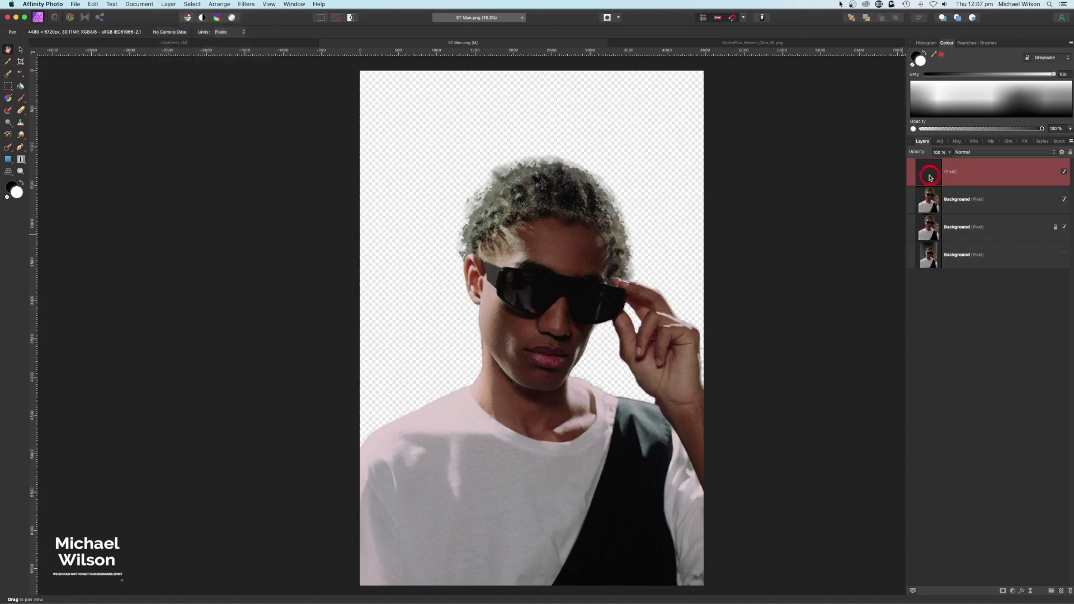
left_click(85, 19)
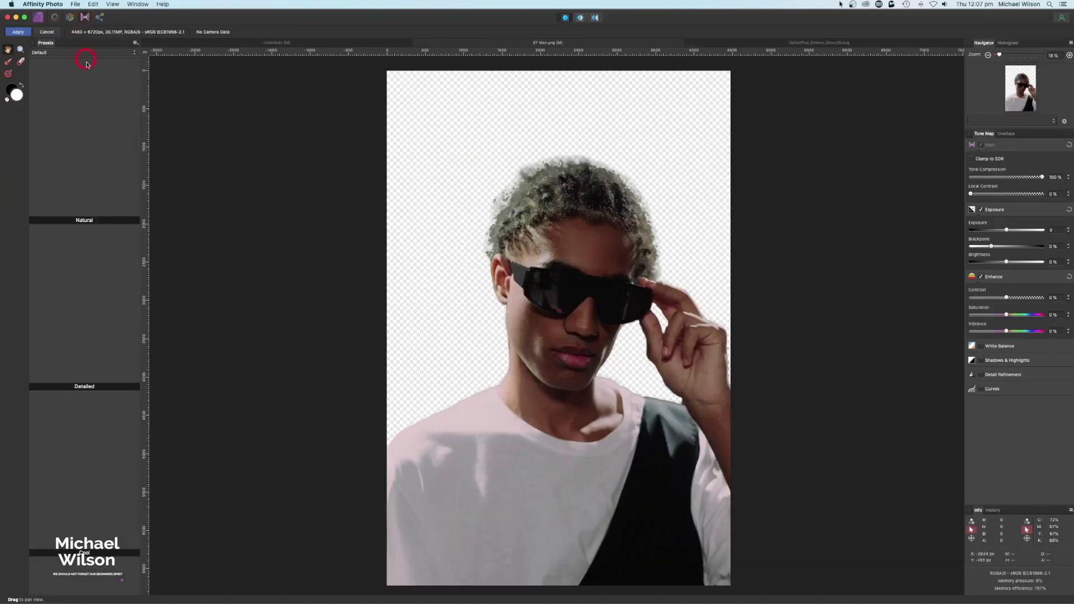
left_click(262, 182)
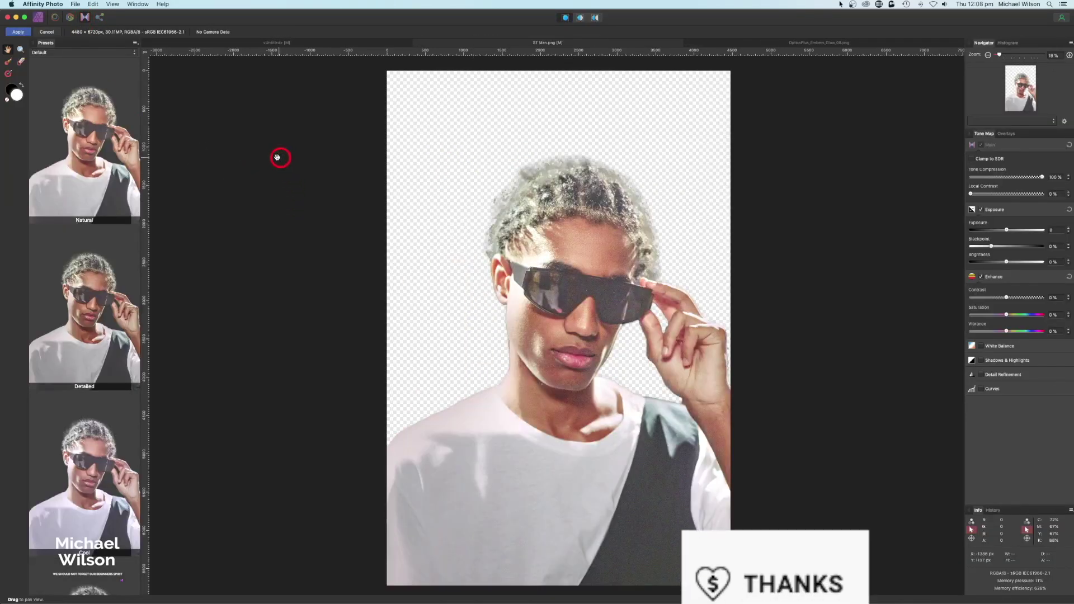
left_click(93, 184)
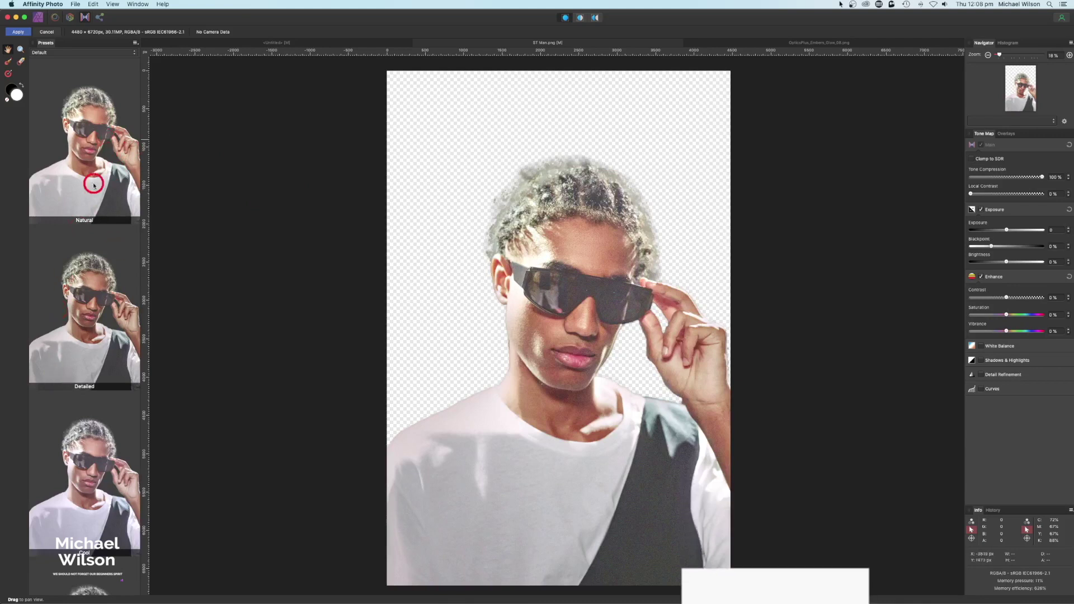
left_click(808, 241)
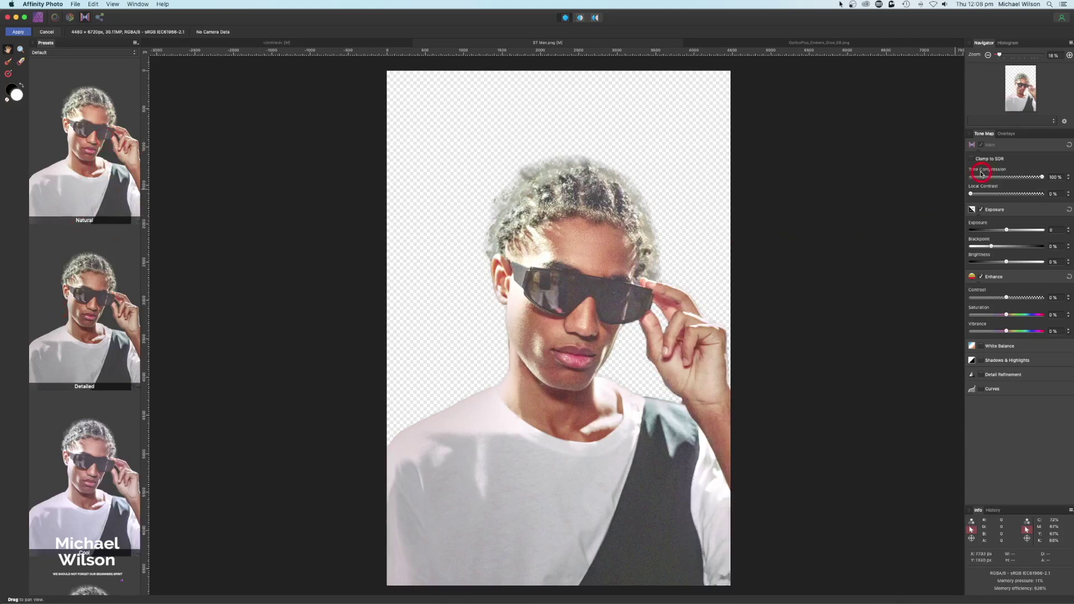
Step: Tone-map the merged man with 0% tone compression, 100% local contrast and exposure lowered to about -0.6, and apply it
left_click_drag(1042, 178, 969, 177)
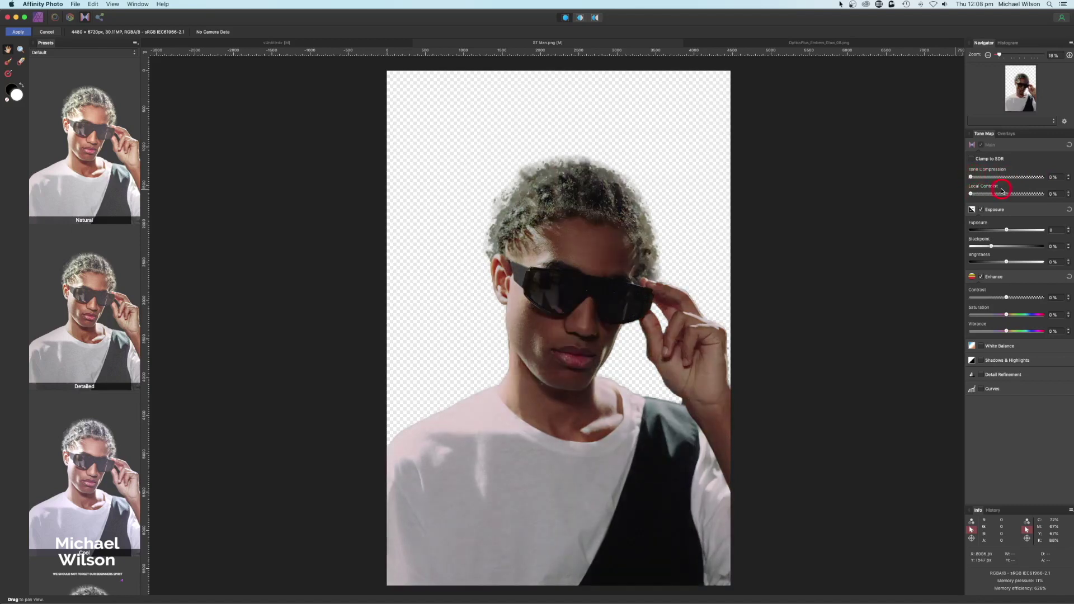
left_click_drag(975, 194, 1049, 194)
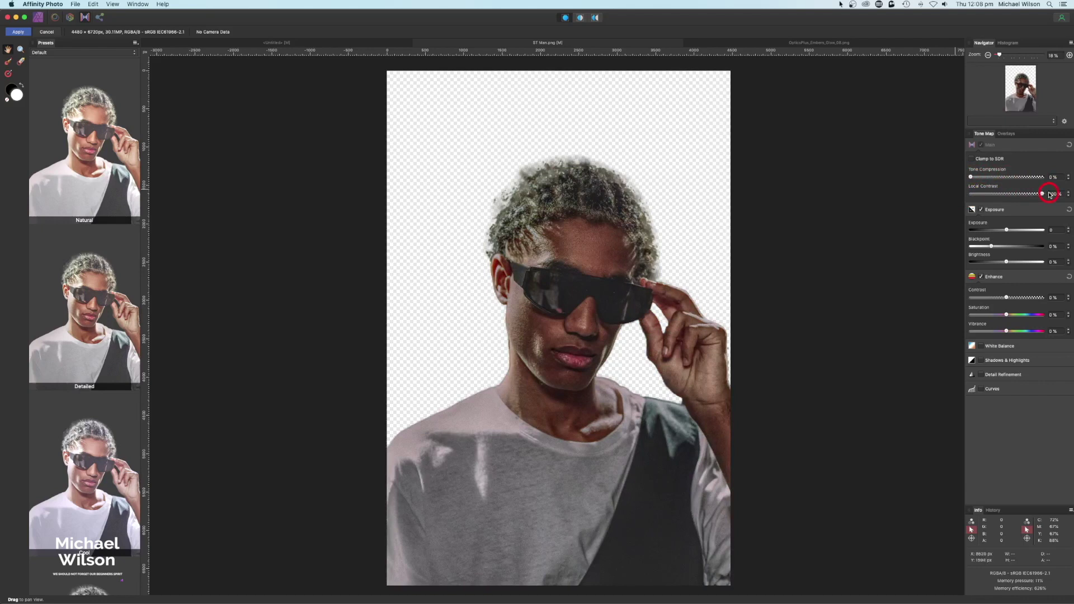
left_click_drag(1006, 230, 999, 229)
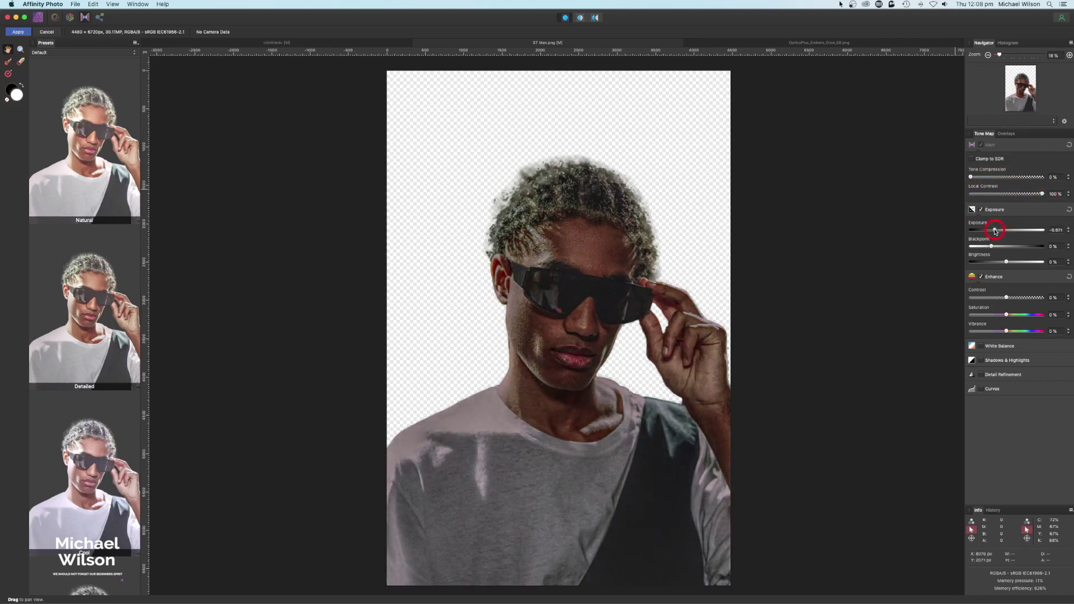
left_click(18, 33)
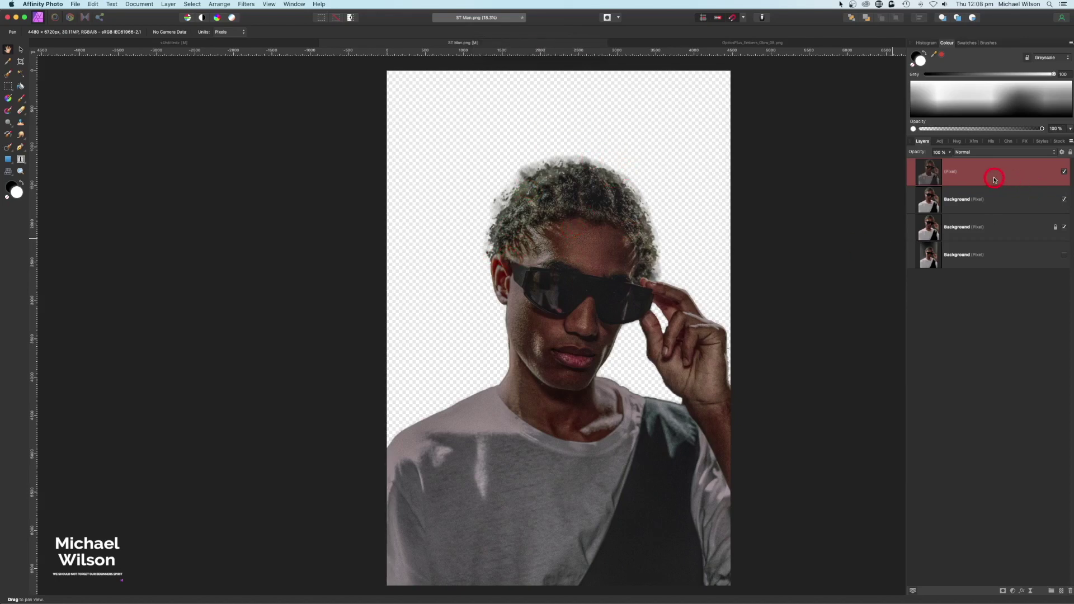
Step: Return to the untitled poster document and paste the tone-mapped man directly above the two fire layers
left_click(224, 43)
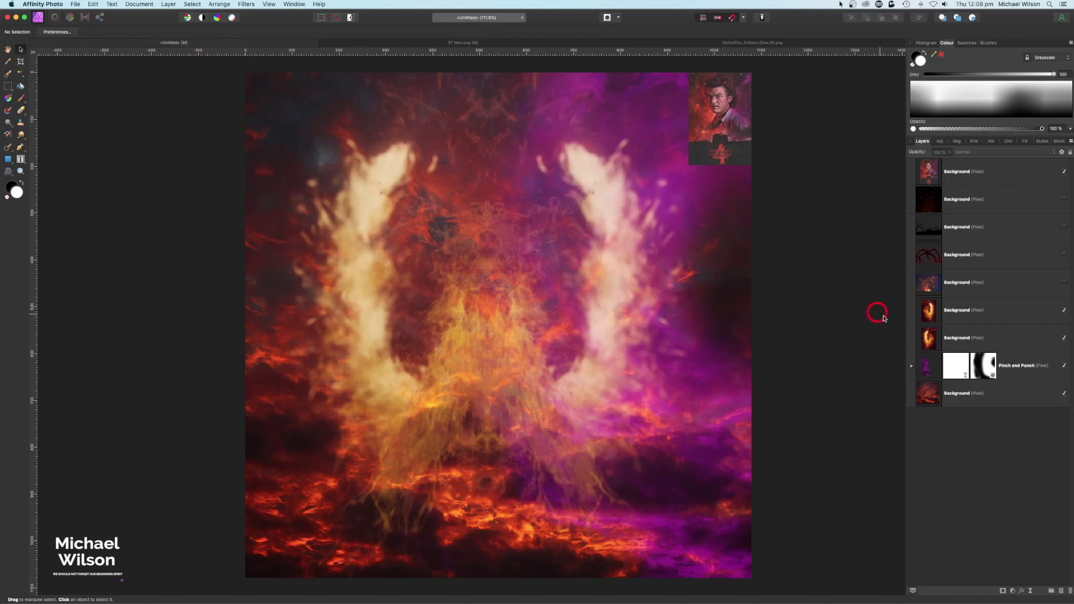
left_click(957, 312)
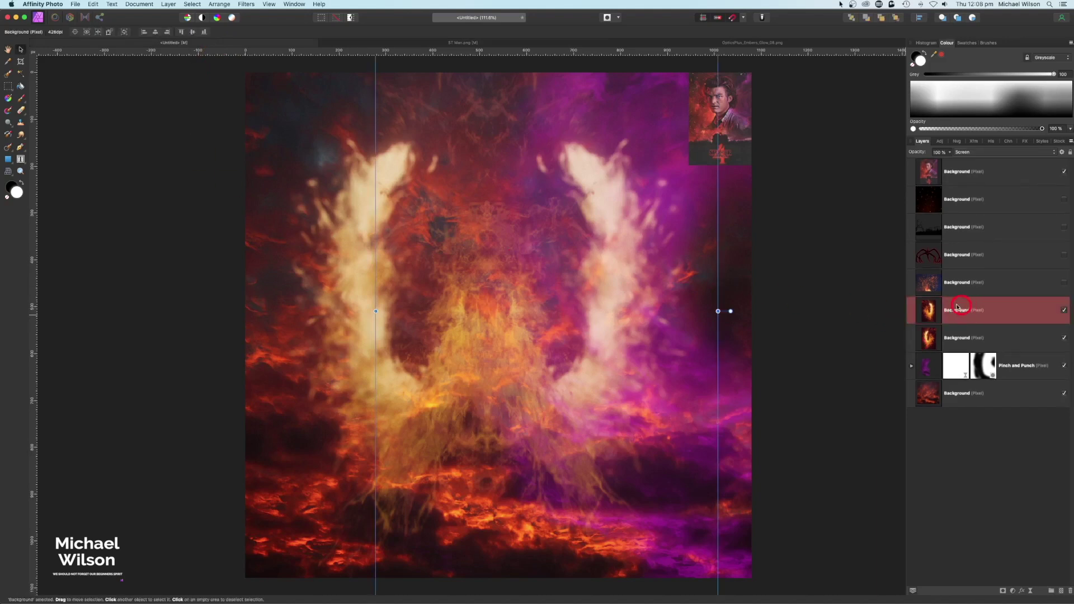
key("super+v")
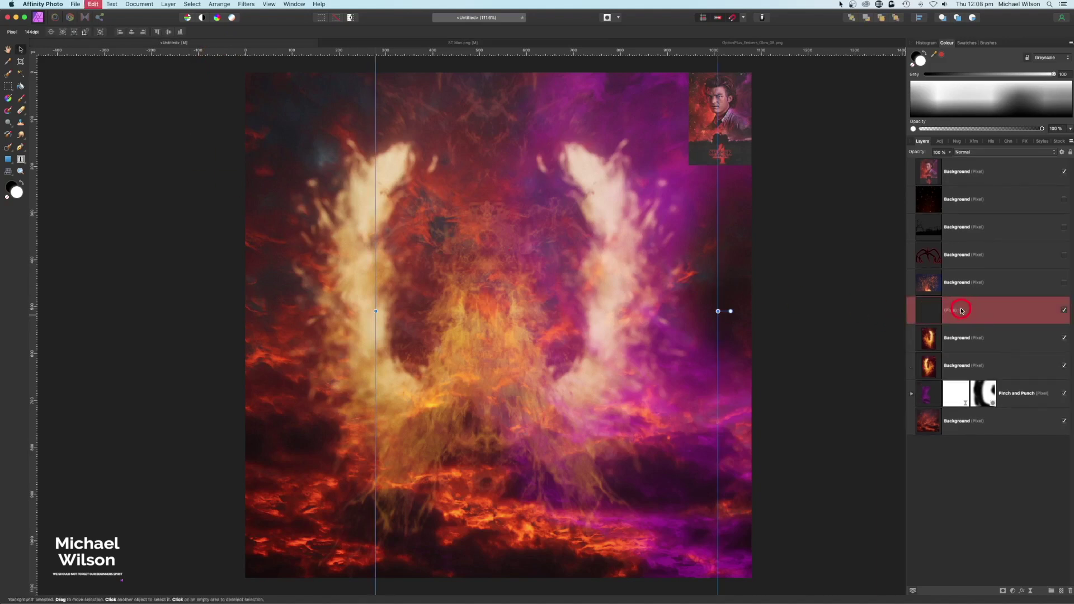
Step: Scale the pasted man down proportionally and position him centrally in front of the fire ring, with his head near the canvas's upper edge
key("super+alt+0")
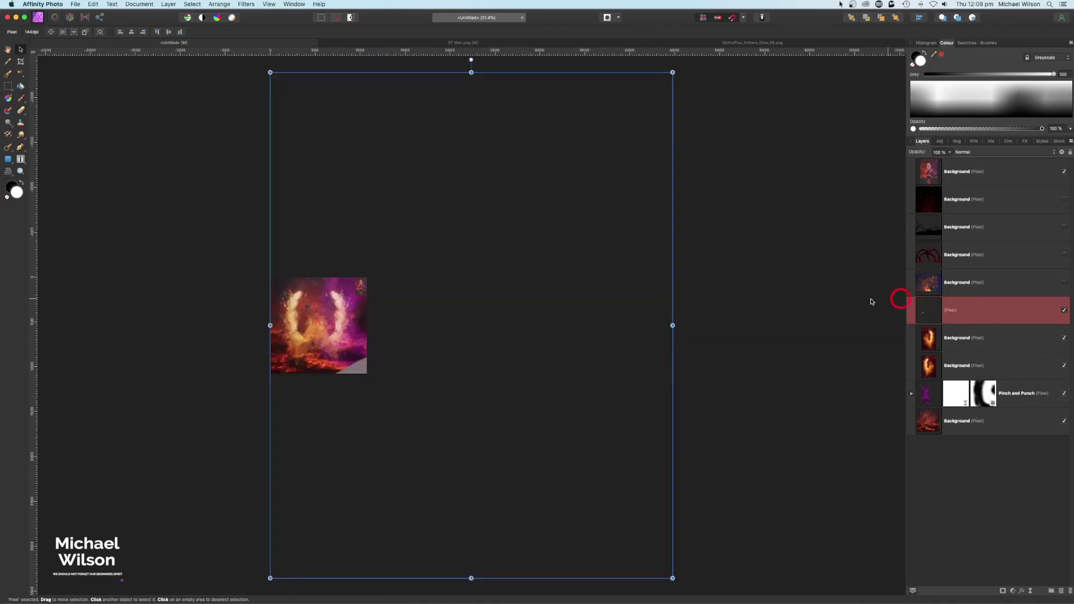
left_click_drag(672, 578, 325, 322)
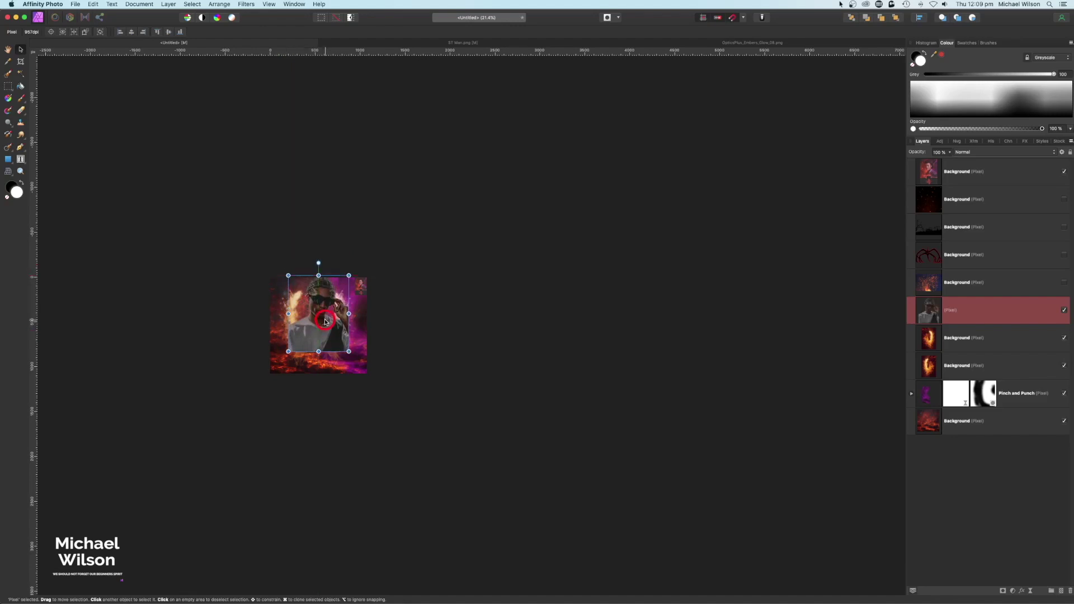
key("super+0")
left_click_drag(494, 308, 468, 329)
left_click_drag(608, 485, 595, 468)
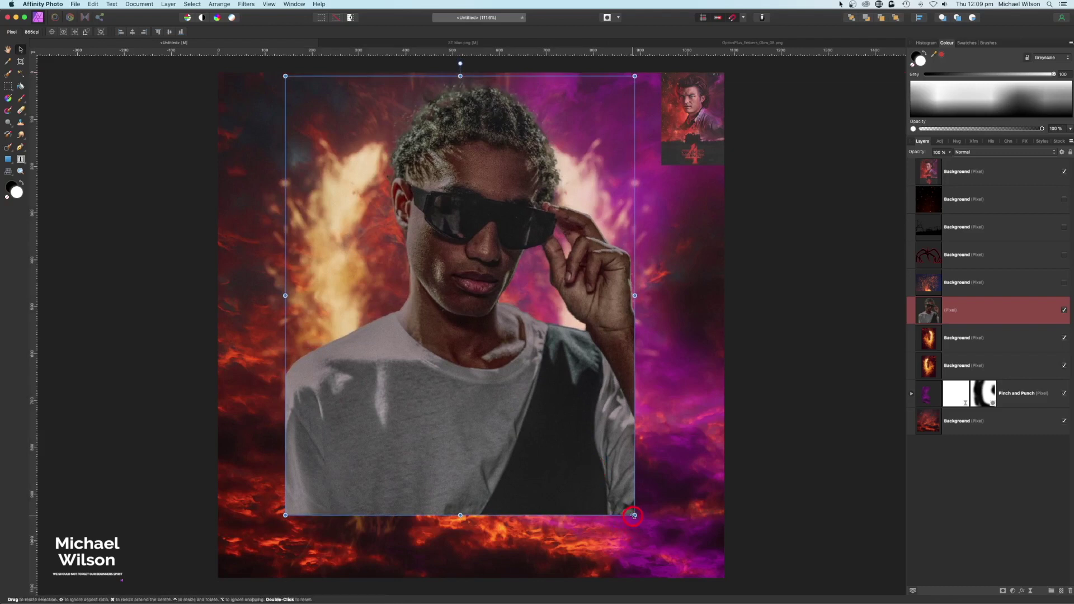
left_click_drag(634, 515, 592, 477)
Step: Add a mask to the man layer and draw a white-to-black linear gradient on it from his mouth down past the shirt
key("g")
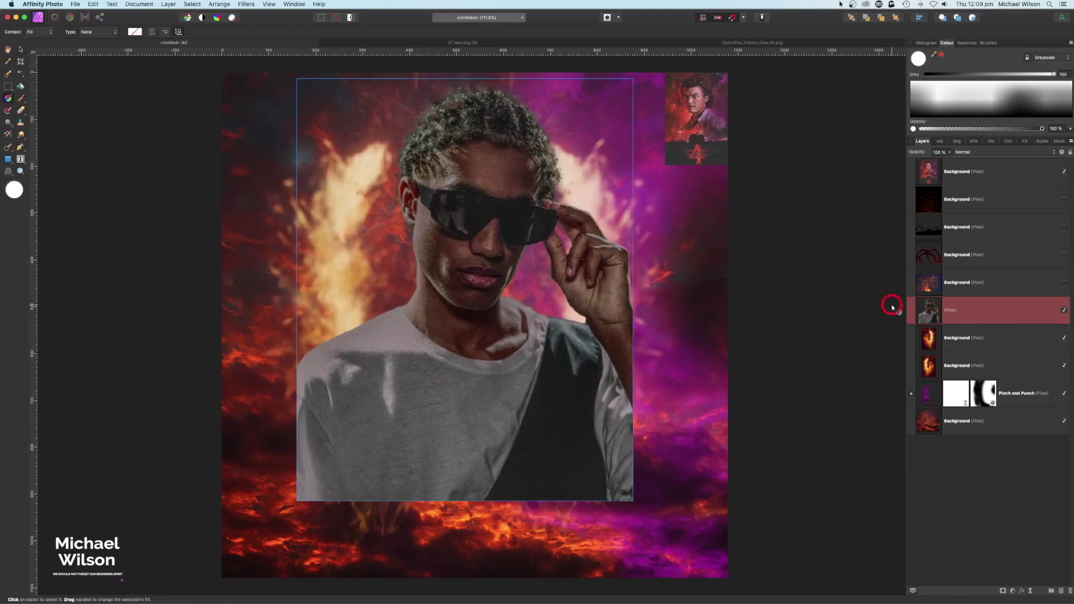
left_click(1003, 591)
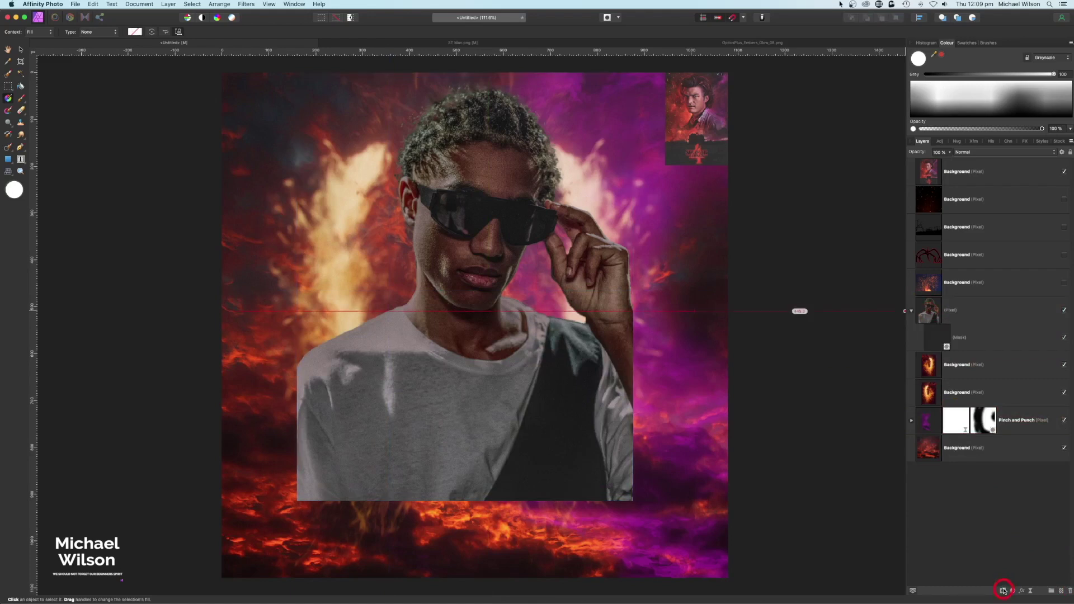
left_click(944, 336)
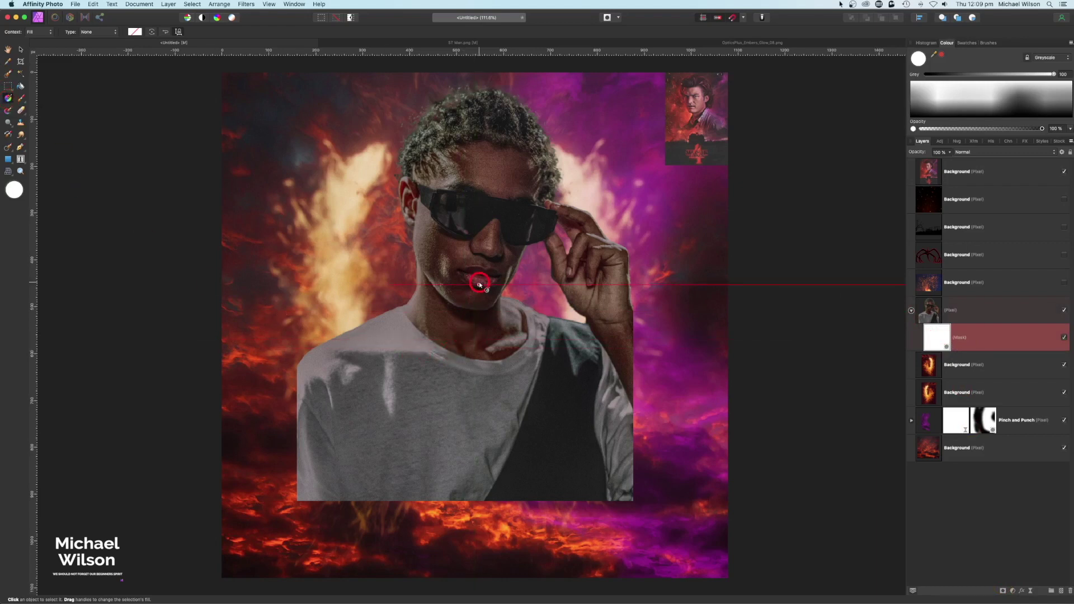
left_click_drag(479, 285, 475, 510)
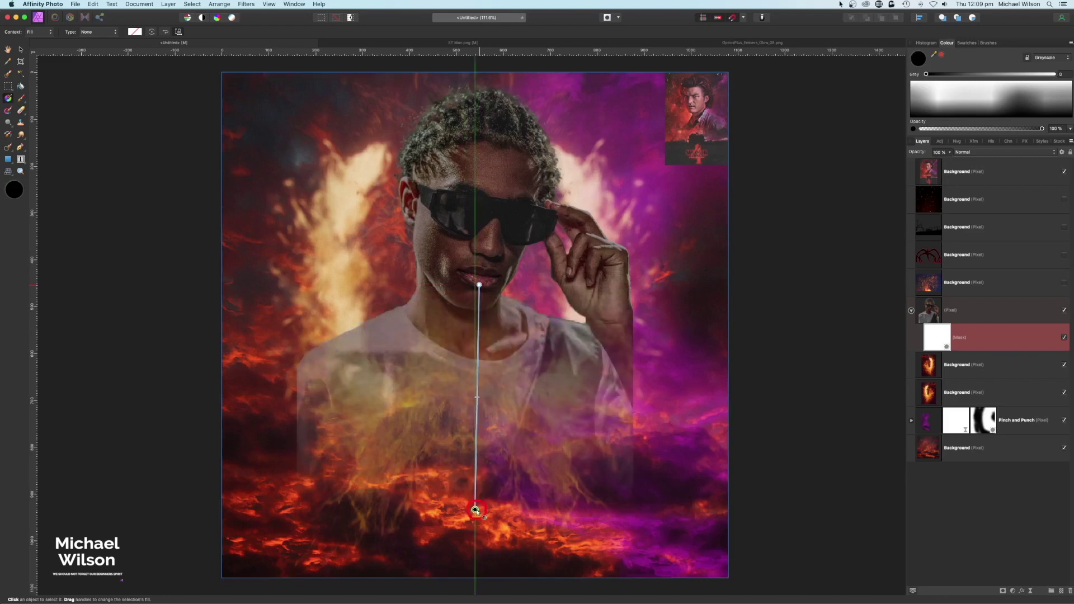
left_click(479, 284)
left_click(475, 510)
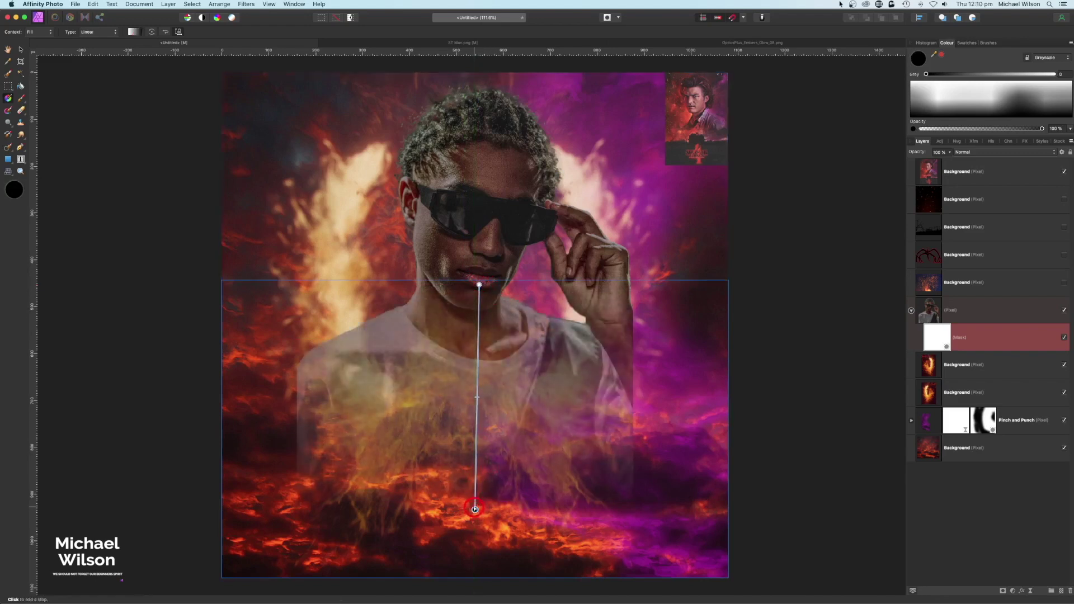
Step: Refine the mask gradient by shortening it to end at mid-chest, raising its start slightly and shifting its midpoint down
left_click_drag(476, 508, 474, 475)
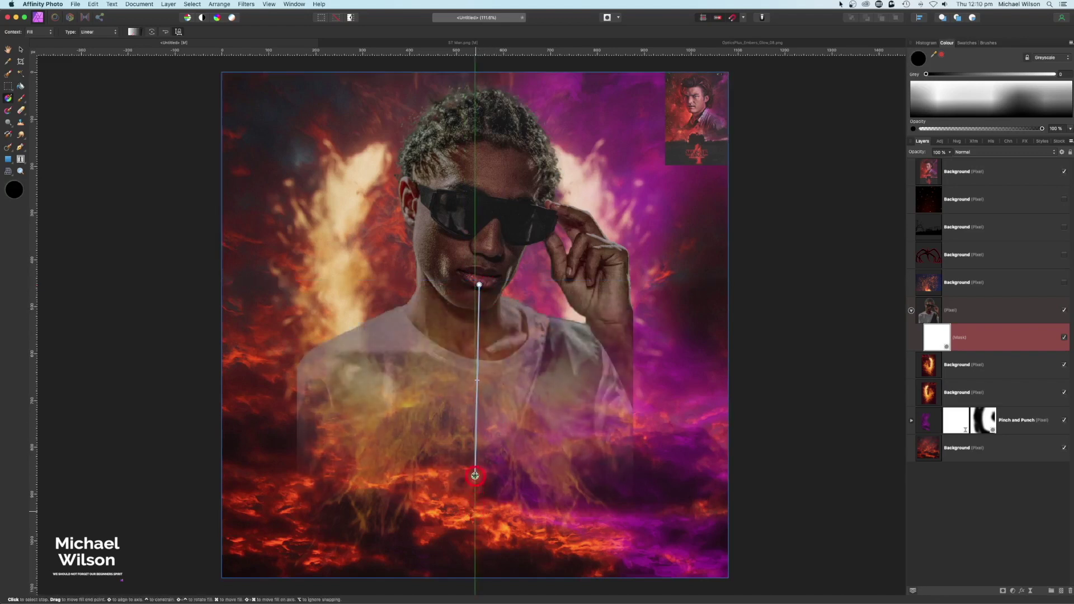
left_click_drag(475, 426, 475, 425)
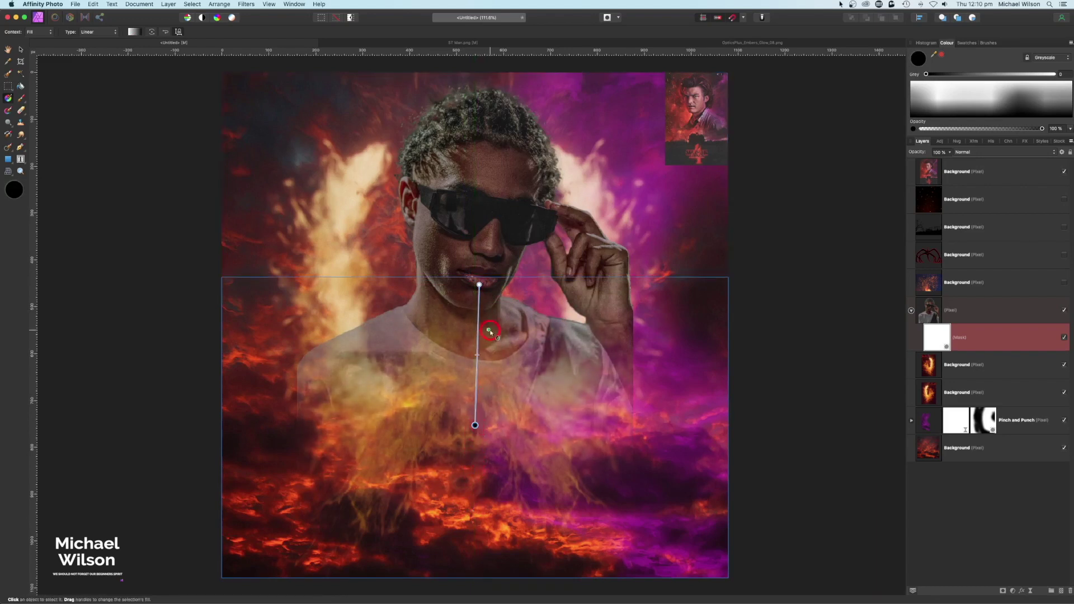
mouse_move(476, 355)
left_mouse_down()
mouse_move(477, 342)
mouse_move(476, 366)
left_mouse_up()
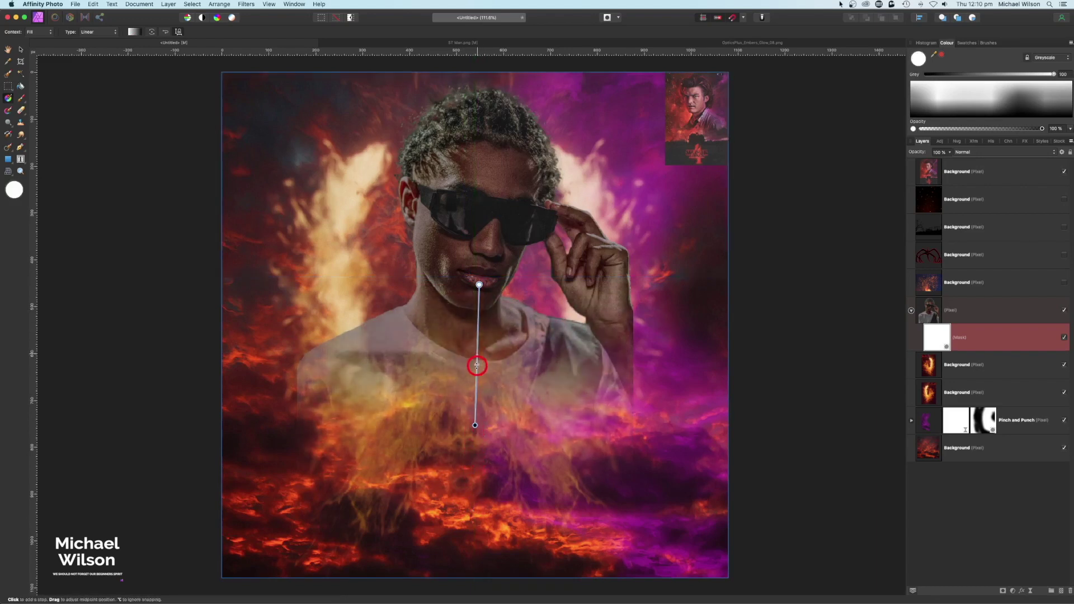
left_click_drag(480, 285, 478, 270)
left_click(474, 428)
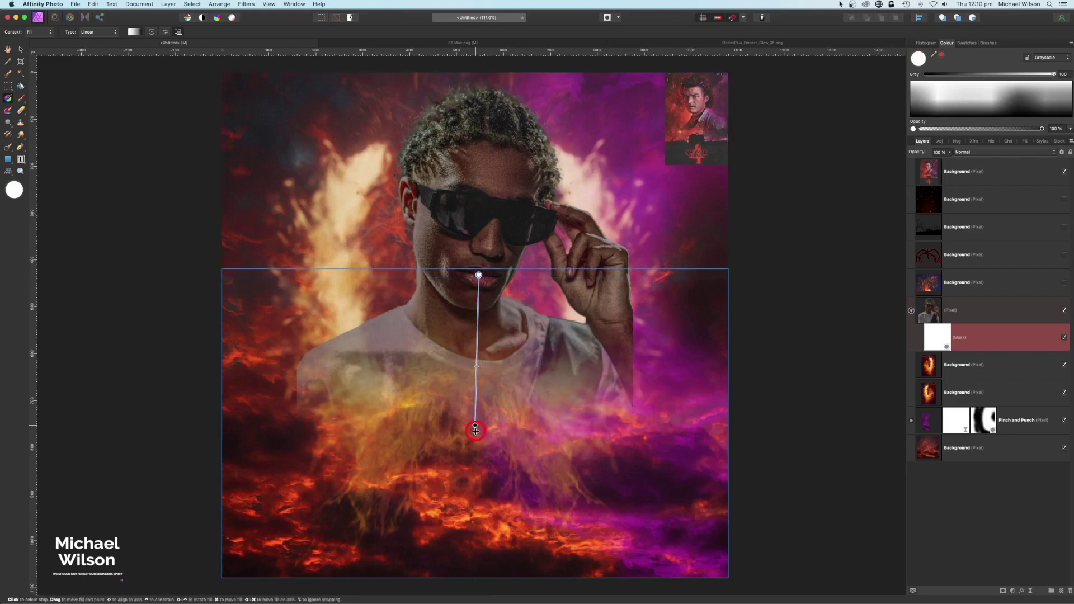
left_click_drag(475, 430, 475, 436)
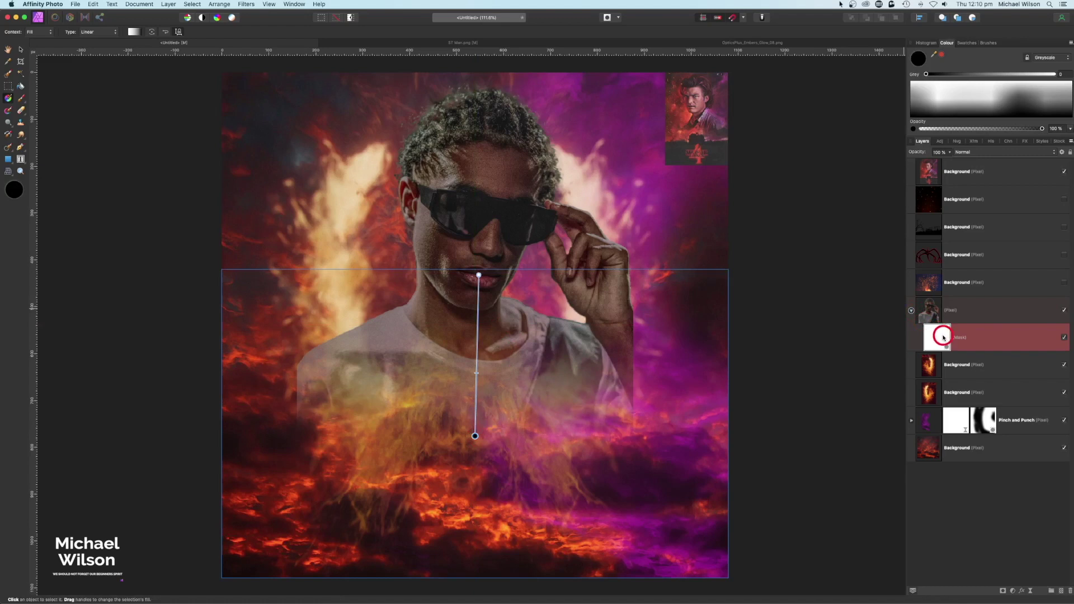
Step: Paint black on the man's mask with a smaller soft brush to fade the hard vertical edges on both sides of the shirt
left_click(21, 99)
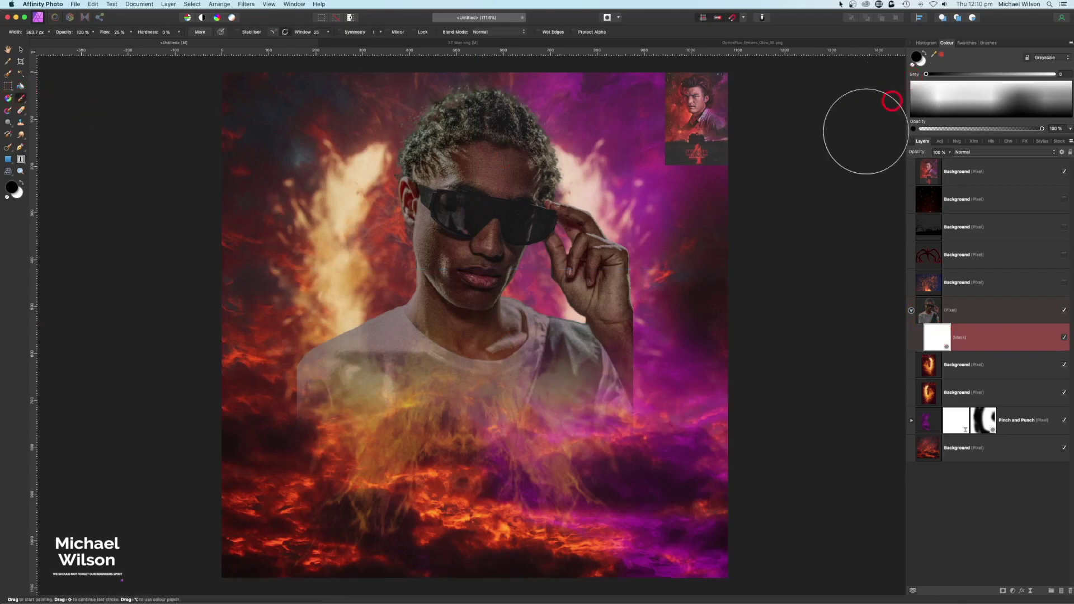
key("bracketleft")
key("bracketleft")
key("bracketleft")
key("bracketleft")
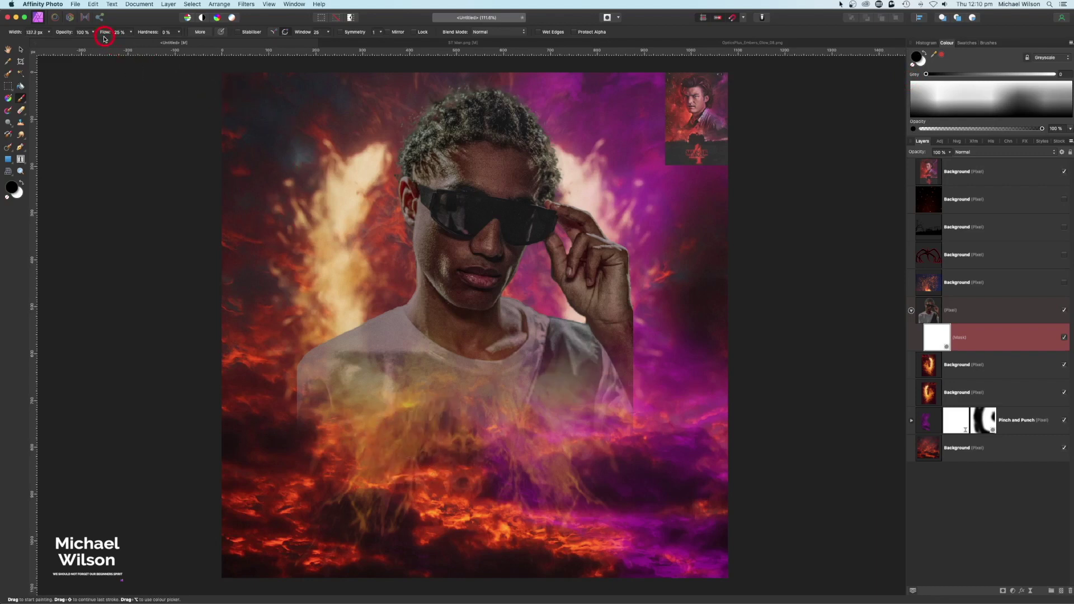
mouse_move(296, 396)
left_mouse_down()
mouse_move(295, 366)
mouse_move(297, 408)
left_mouse_up()
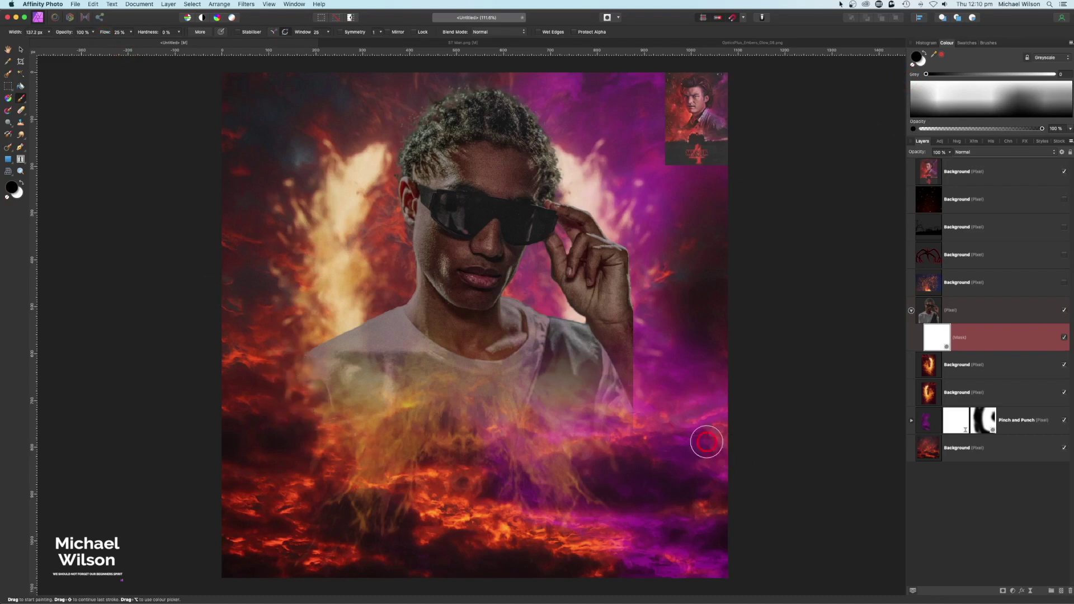
mouse_move(649, 388)
left_mouse_down()
mouse_move(624, 383)
mouse_move(643, 367)
mouse_move(632, 365)
mouse_move(637, 342)
mouse_move(635, 424)
mouse_move(640, 337)
mouse_move(624, 365)
mouse_move(639, 361)
mouse_move(647, 432)
mouse_move(676, 330)
mouse_move(642, 335)
mouse_move(645, 319)
mouse_move(627, 428)
left_mouse_up()
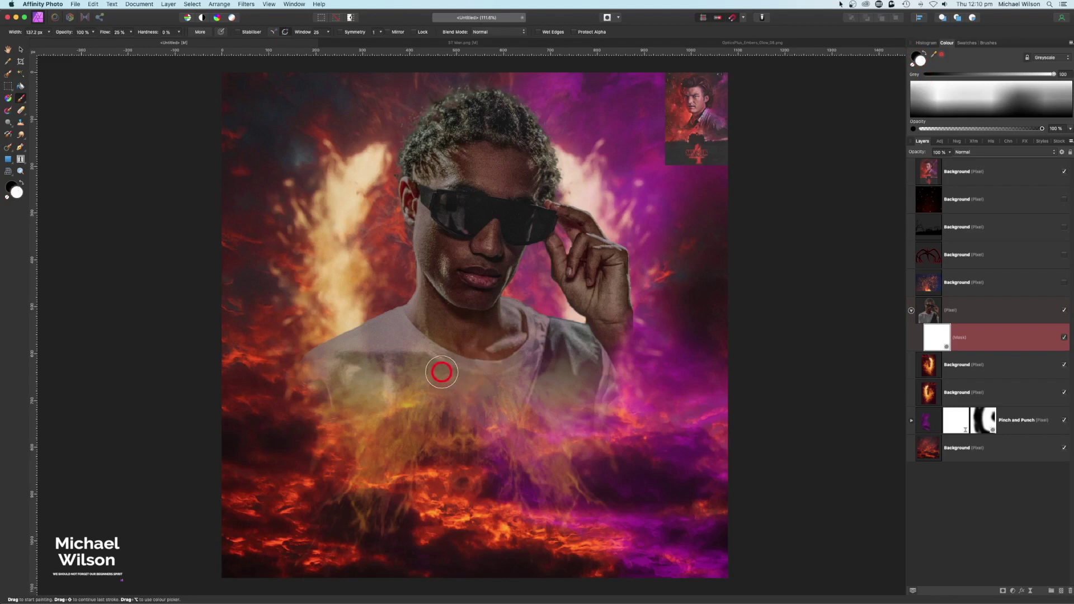
Step: Enlarge the brush to about 240 px and paint white on the mask across the chest to bring the shirt back
key("bracketright")
key("bracketright")
key("bracketright")
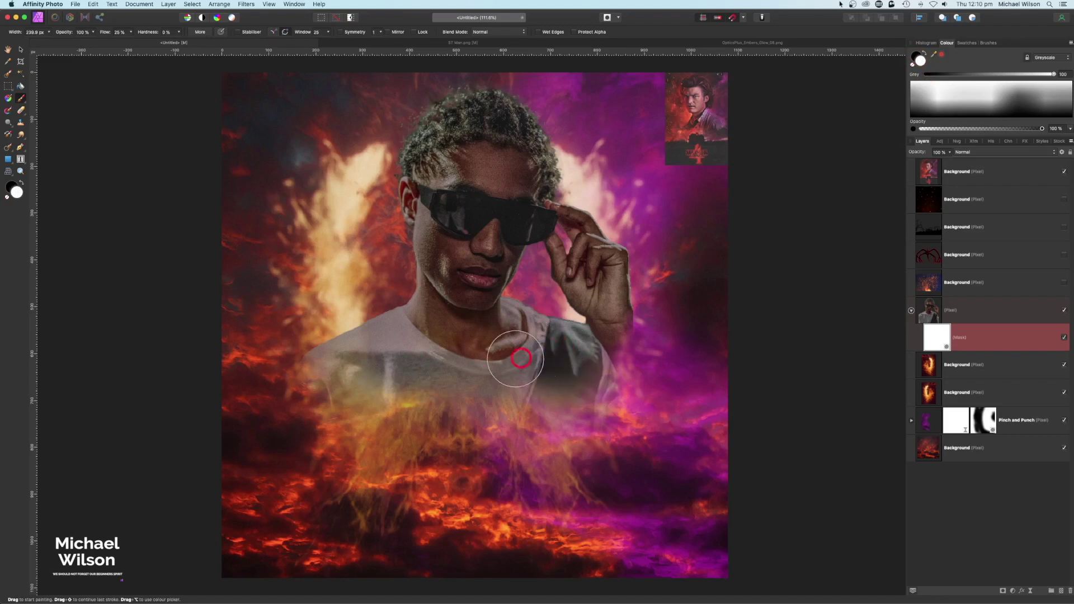
mouse_move(442, 344)
left_mouse_down()
mouse_move(342, 374)
mouse_move(569, 404)
mouse_move(415, 405)
mouse_move(366, 389)
mouse_move(413, 411)
mouse_move(518, 411)
mouse_move(572, 380)
mouse_move(590, 400)
mouse_move(341, 375)
mouse_move(406, 412)
mouse_move(587, 402)
left_mouse_up()
Step: Paint black on the mask along the shirt's lower edge to blend it into the clouds, and select the man's pixel layer
key("x")
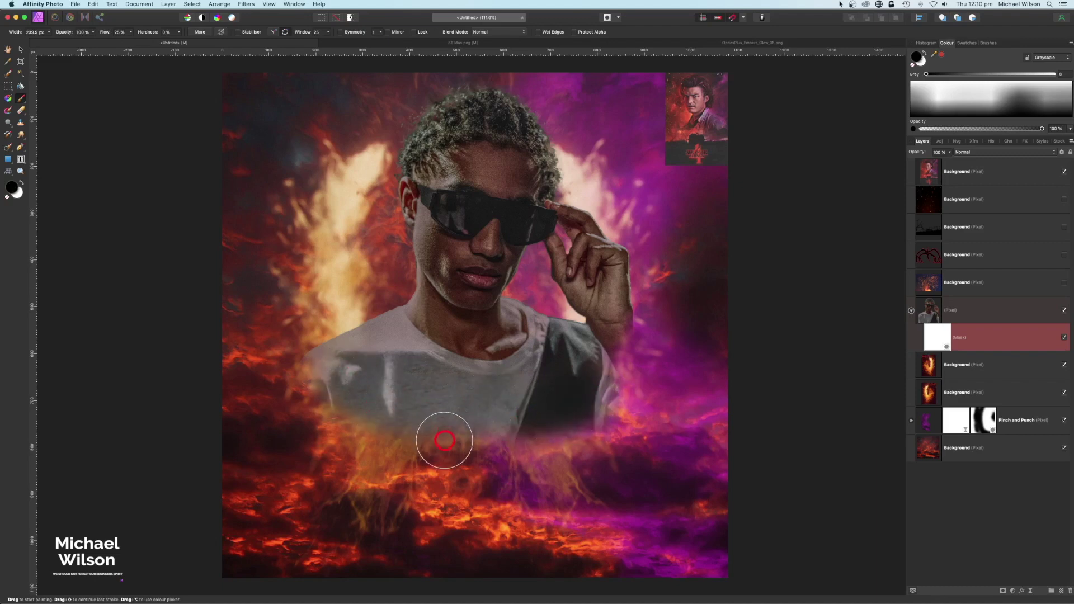
mouse_move(443, 438)
left_mouse_down()
mouse_move(362, 443)
mouse_move(509, 458)
left_mouse_up()
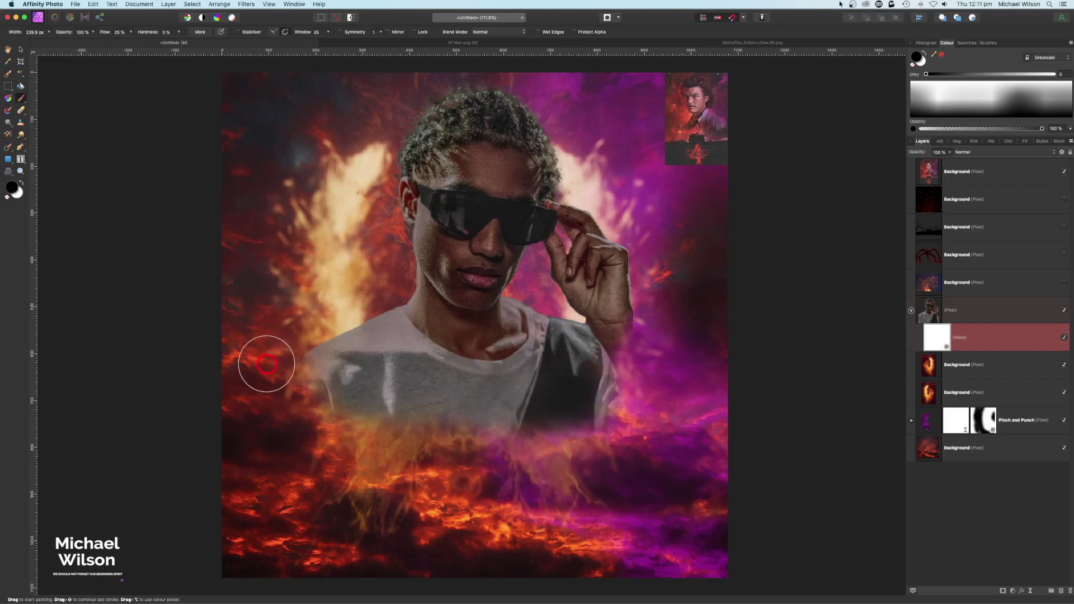
left_click(912, 311)
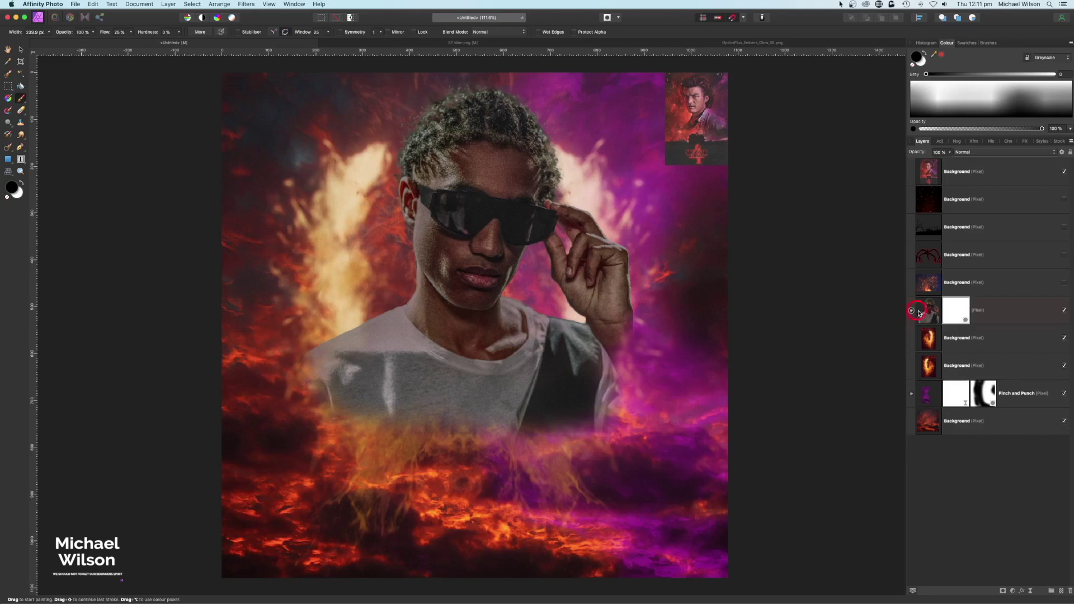
left_click(929, 315)
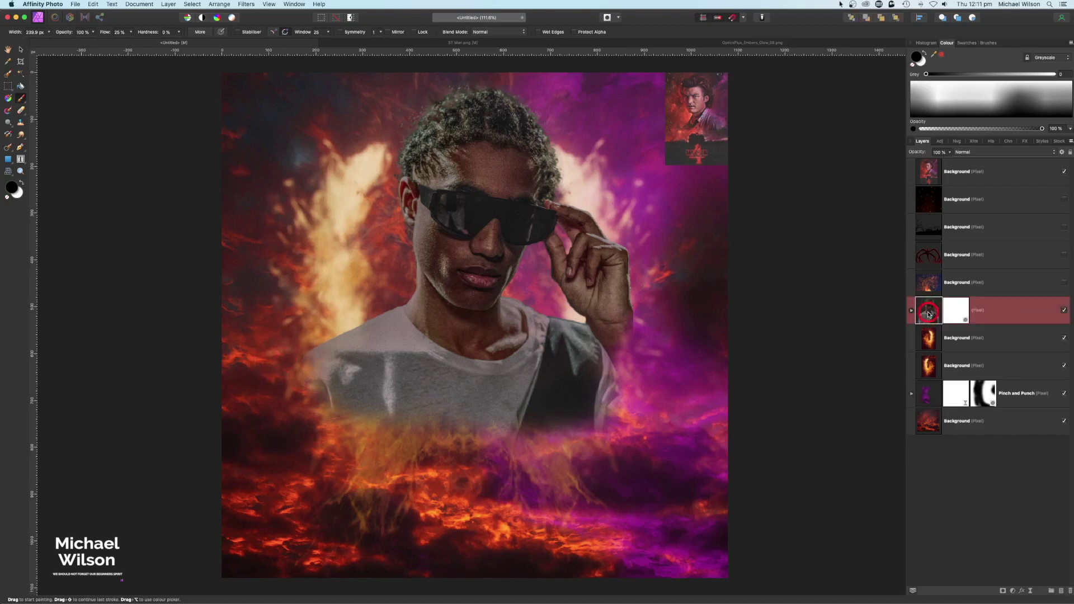
Step: Add an Exposure adjustment nested inside the man's layer and raise its exposure to about 2.6
left_click(1013, 592)
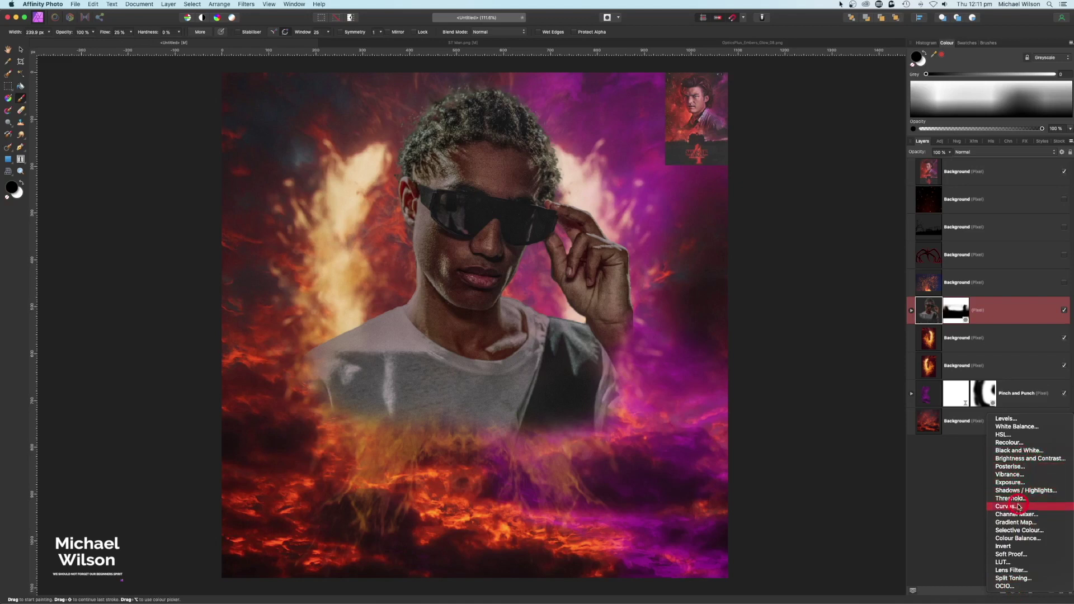
left_click(1009, 482)
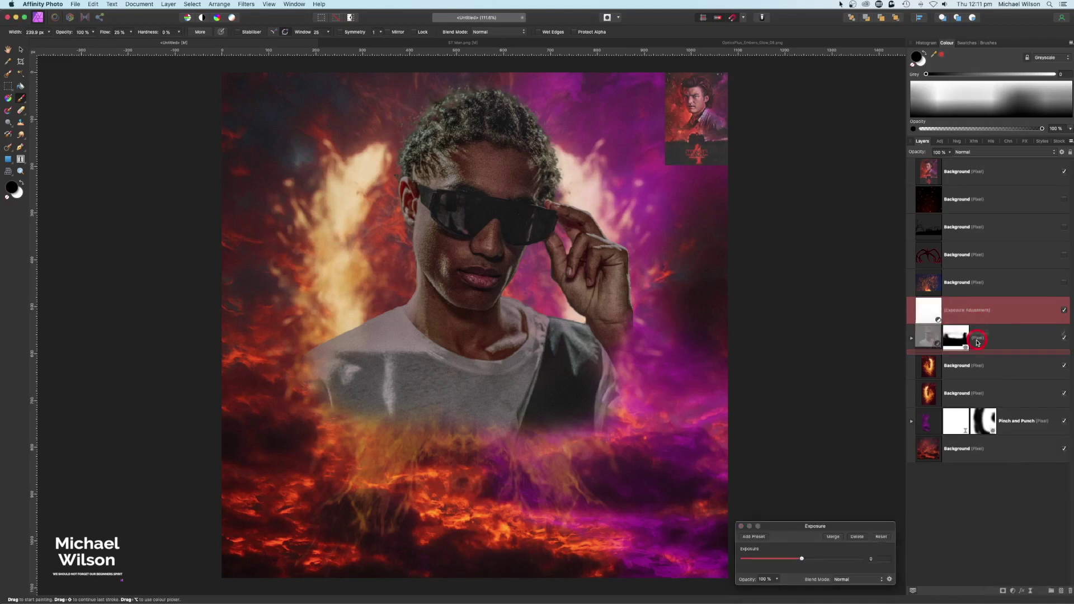
left_click_drag(977, 341, 977, 343)
left_click_drag(865, 523, 865, 349)
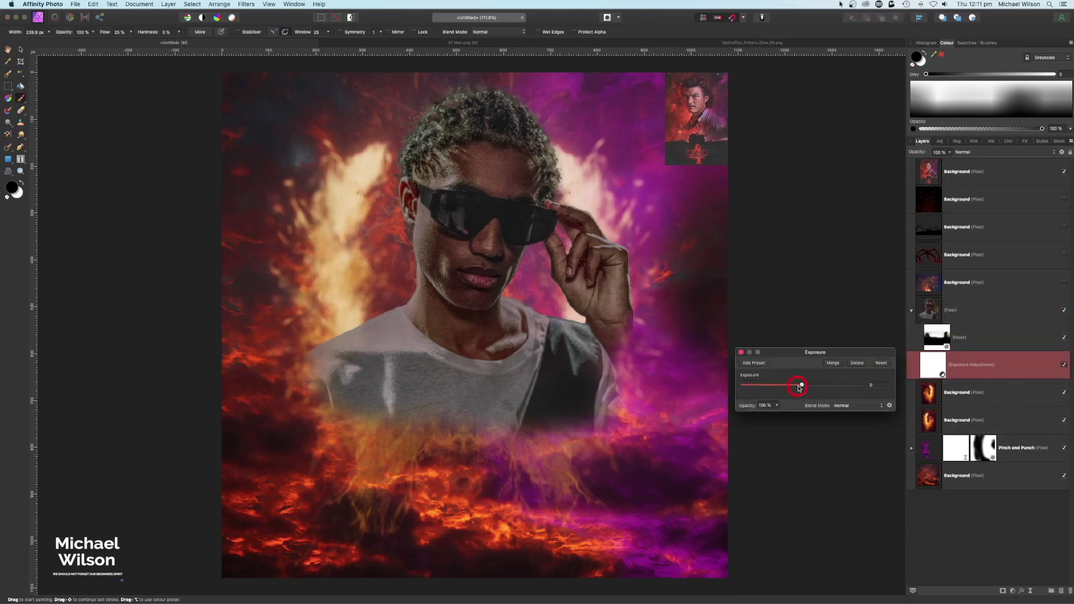
left_click_drag(802, 385, 822, 386)
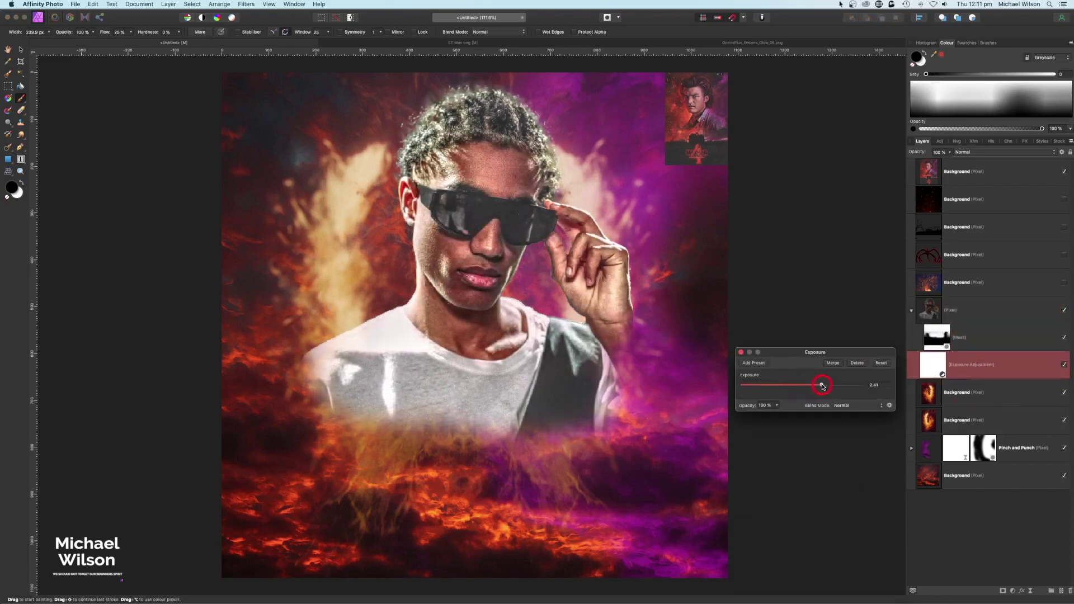
left_click(741, 352)
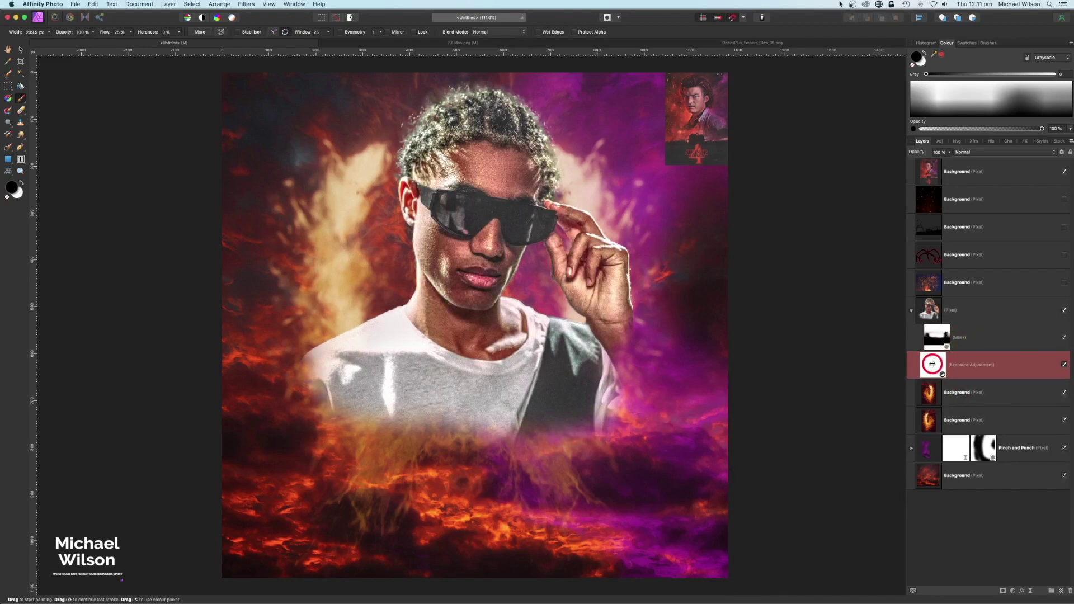
Step: Invert the Exposure adjustment's mask and paint white with a brush about 276 px wide to brighten the man's hair, face and neck
key("super+i")
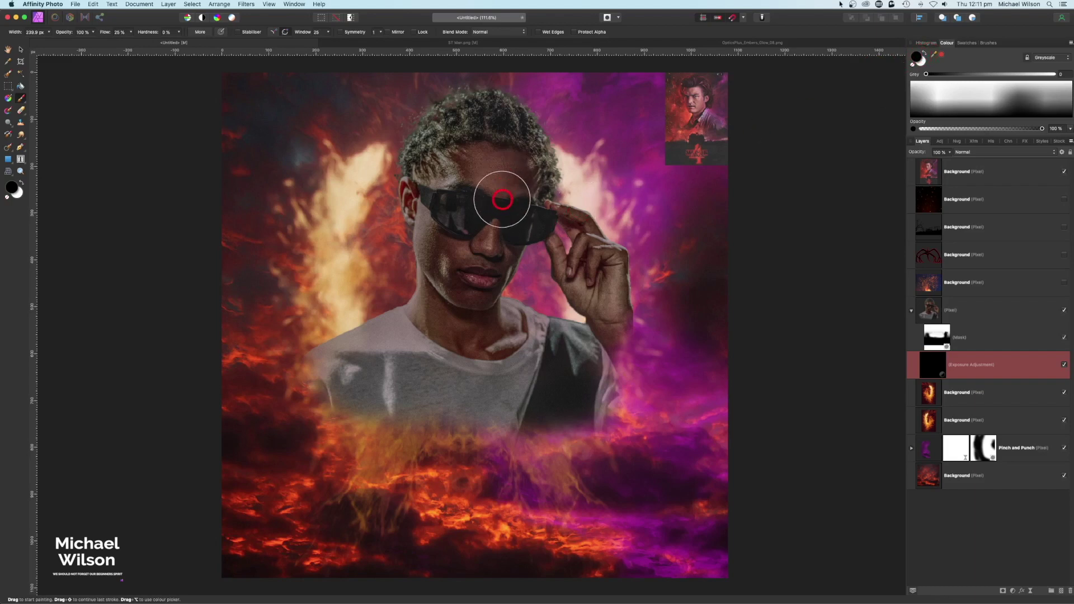
key("x")
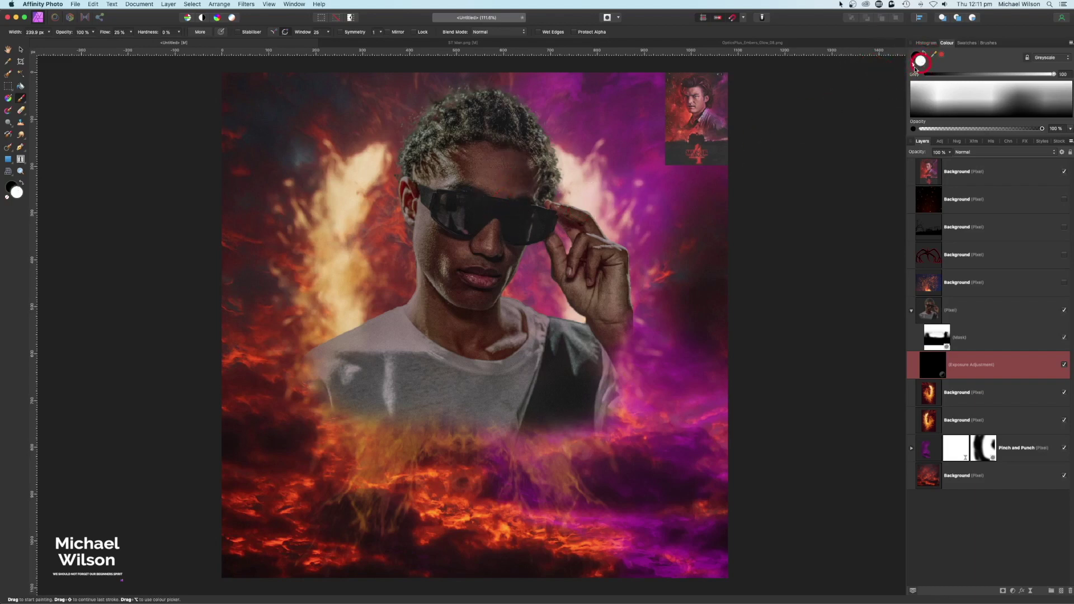
key("bracketright")
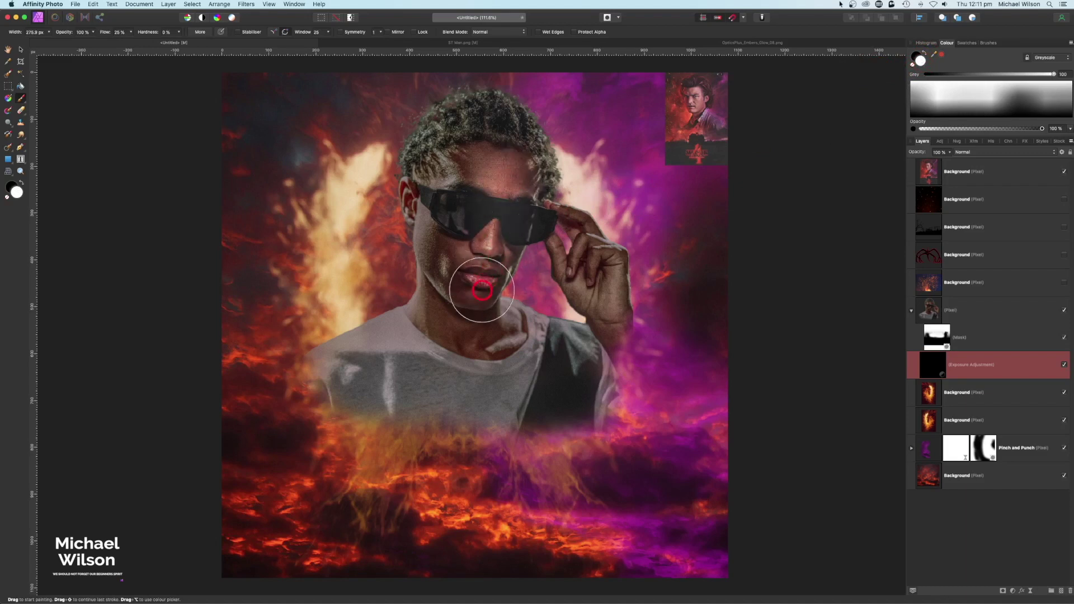
mouse_move(481, 290)
left_mouse_down()
mouse_move(495, 330)
mouse_move(582, 239)
mouse_move(572, 230)
mouse_move(601, 271)
mouse_move(583, 273)
mouse_move(518, 197)
mouse_move(504, 113)
left_mouse_up()
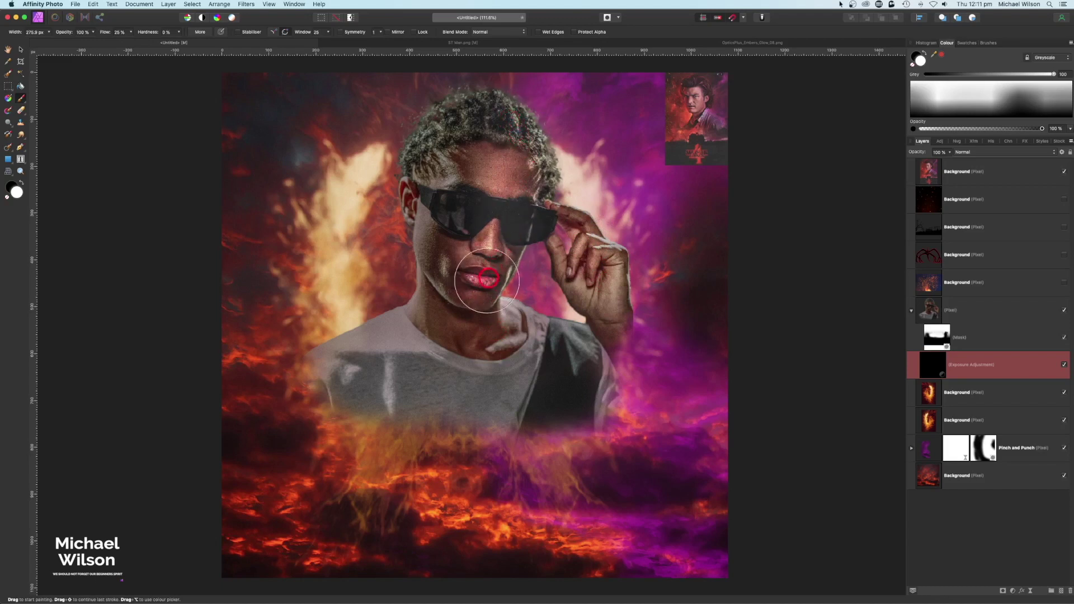
mouse_move(487, 279)
left_mouse_down()
mouse_move(480, 308)
mouse_move(487, 331)
mouse_move(504, 335)
mouse_move(500, 322)
mouse_move(506, 358)
left_mouse_up()
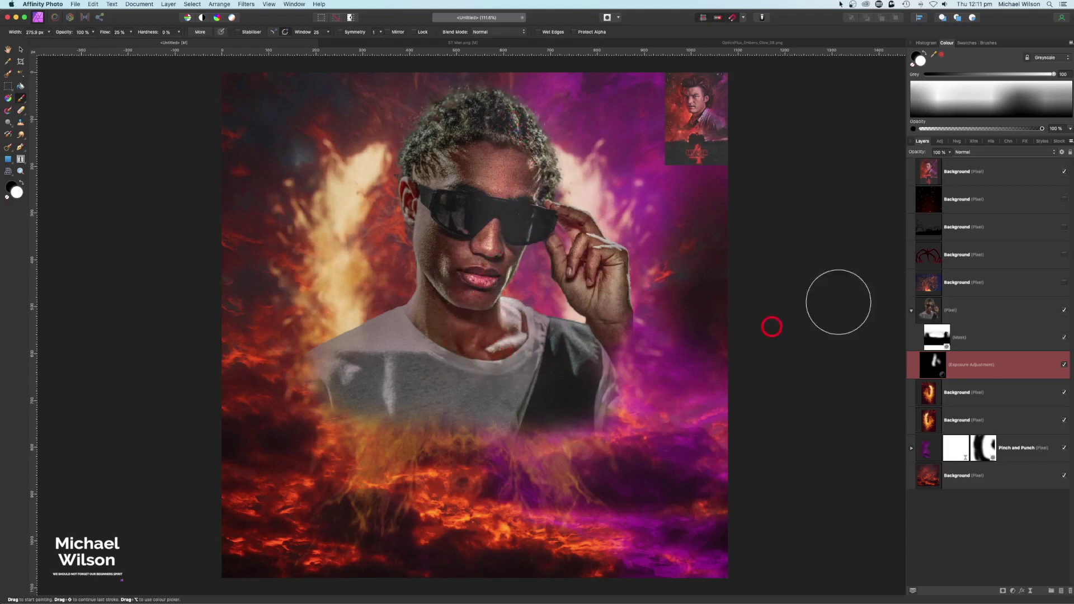
Step: Reduce the brush to about 64 px and paint white on the exposure mask along the jaw, ear and edges of the face
key("bracketleft")
key("bracketleft")
key("bracketleft")
key("bracketleft")
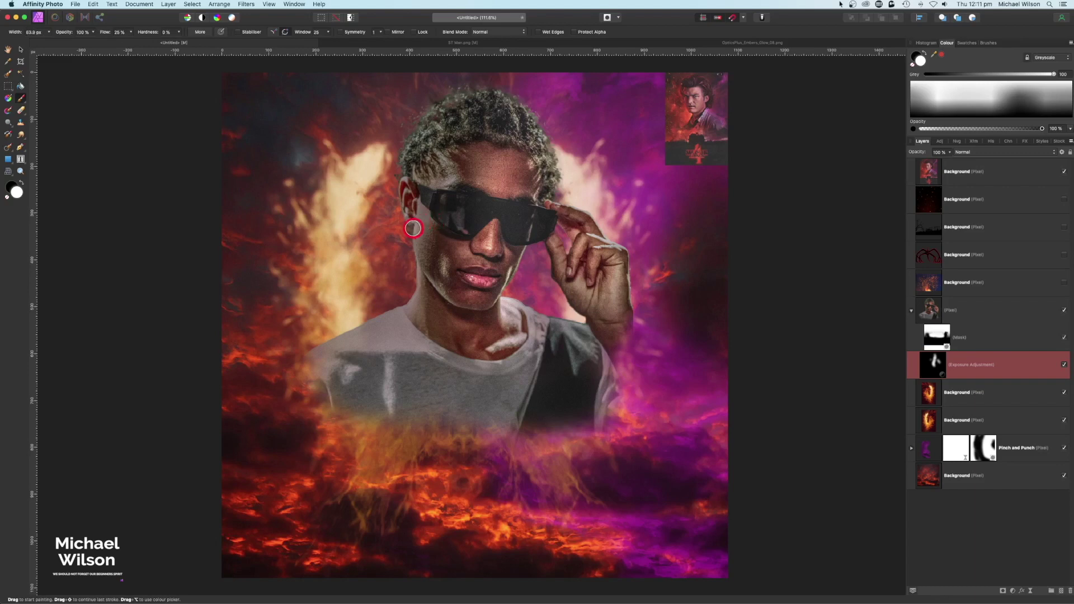
mouse_move(417, 256)
left_mouse_down()
mouse_move(444, 294)
mouse_move(386, 312)
mouse_move(464, 290)
left_mouse_up()
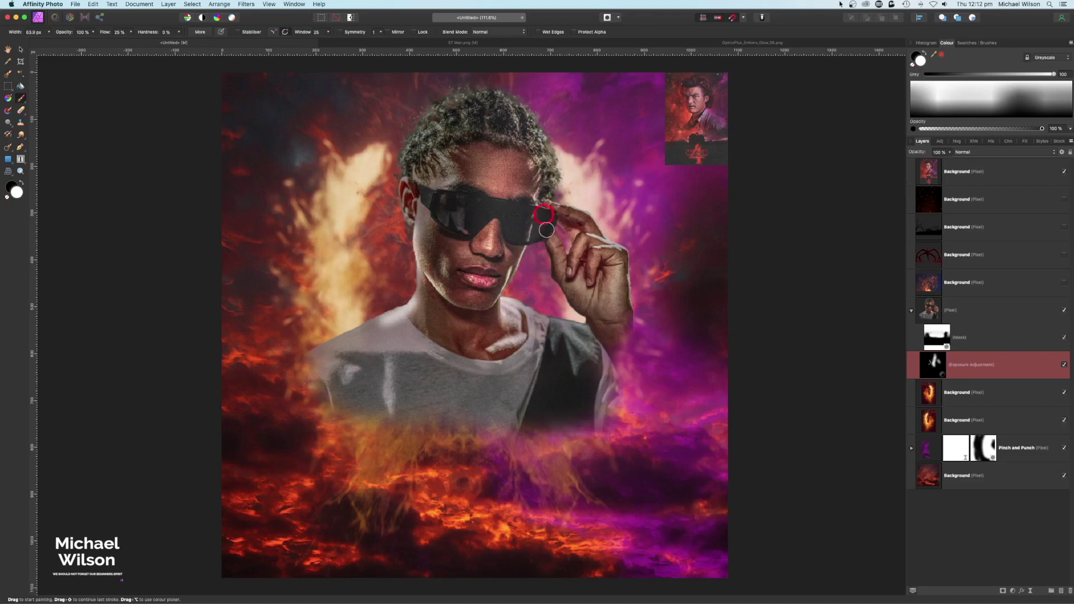
mouse_move(402, 208)
left_mouse_down()
mouse_move(411, 147)
mouse_move(436, 124)
mouse_move(530, 112)
mouse_move(555, 201)
left_mouse_up()
Step: Enlarge the brush to about 193 px and paint white on the exposure mask over the sunglasses and cheek
key("bracketright")
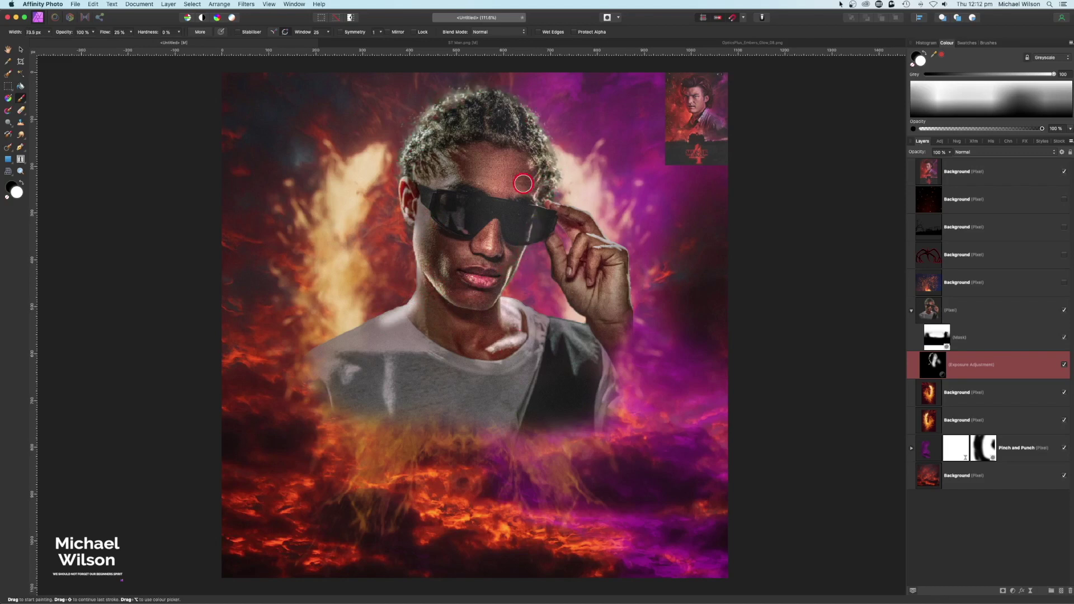
key("bracketright")
key("bracketright")
key("bracketright")
key("bracketright")
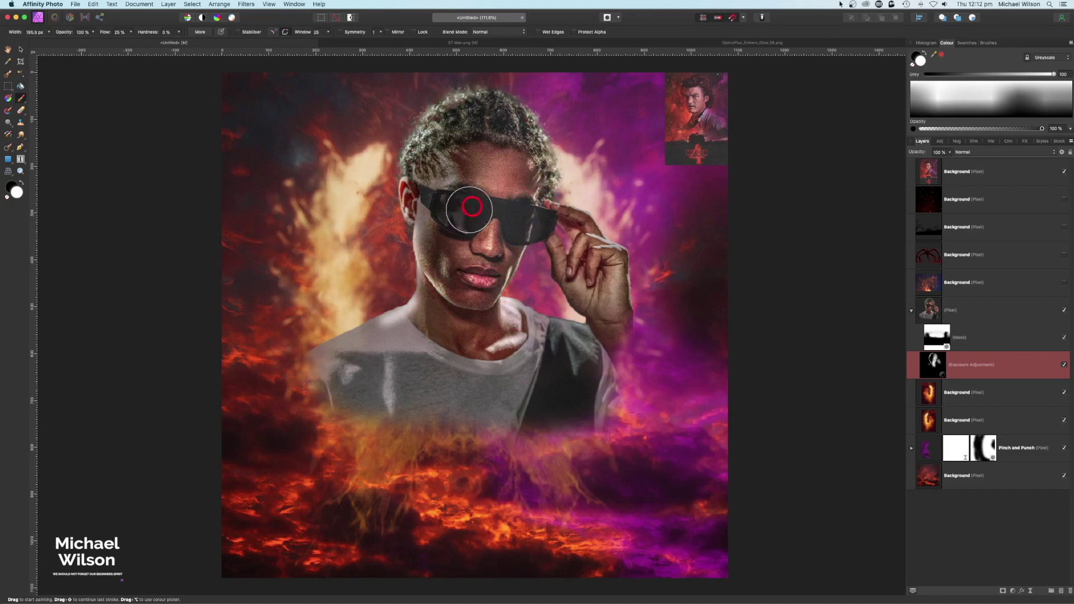
left_click_drag(458, 217, 446, 251)
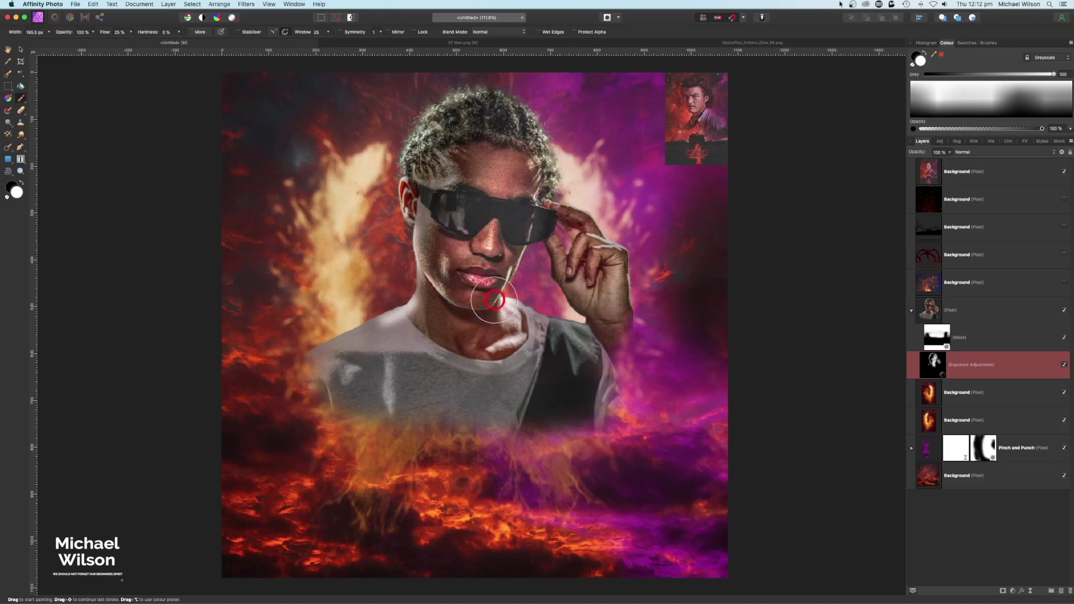
Step: Add a new pixel layer nested inside the man's layer above the Exposure adjustment, and set its blend mode to Soft Light
left_click(912, 314)
left_click(947, 314)
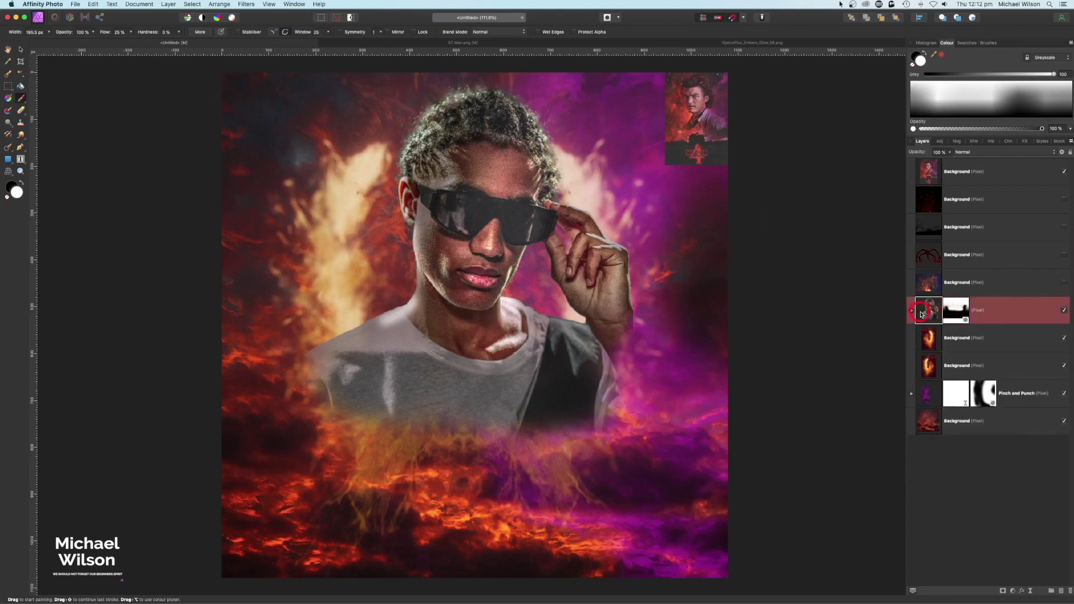
left_click(1062, 592)
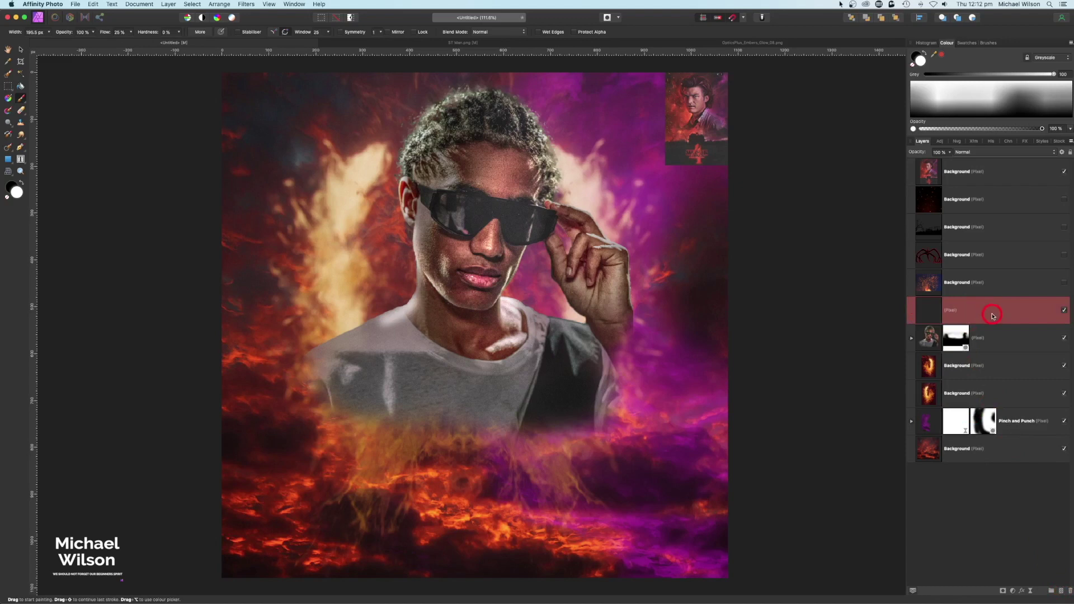
left_click_drag(992, 314, 955, 359)
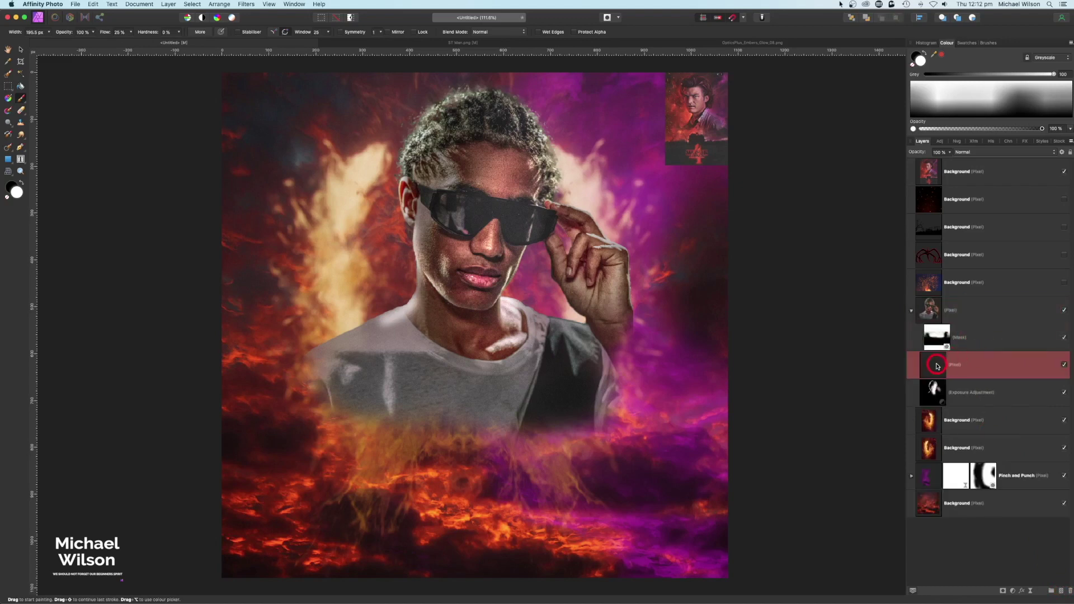
left_click(971, 153)
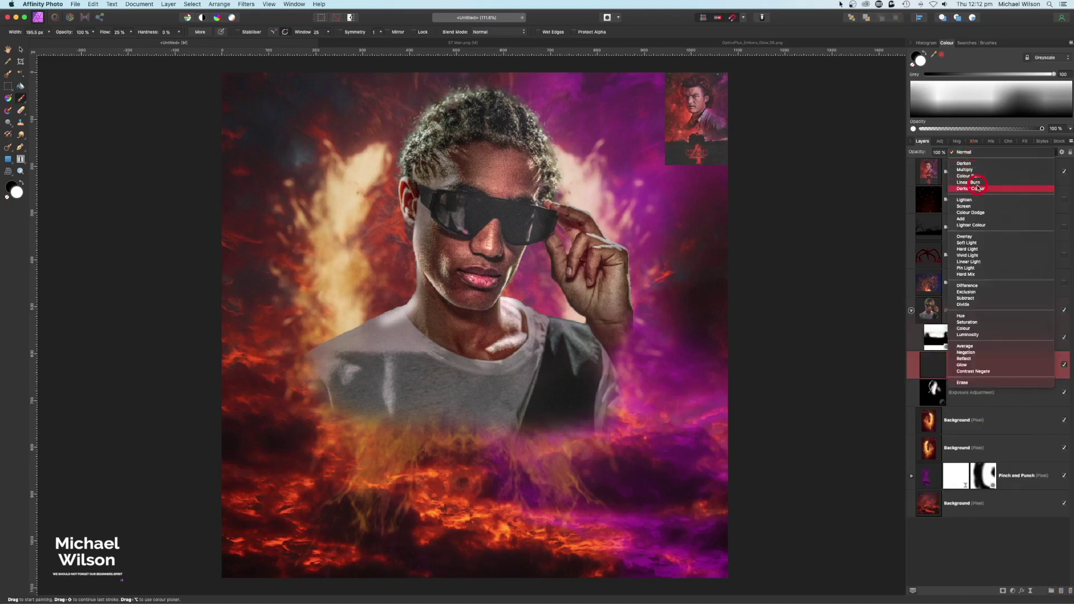
left_click(1001, 243)
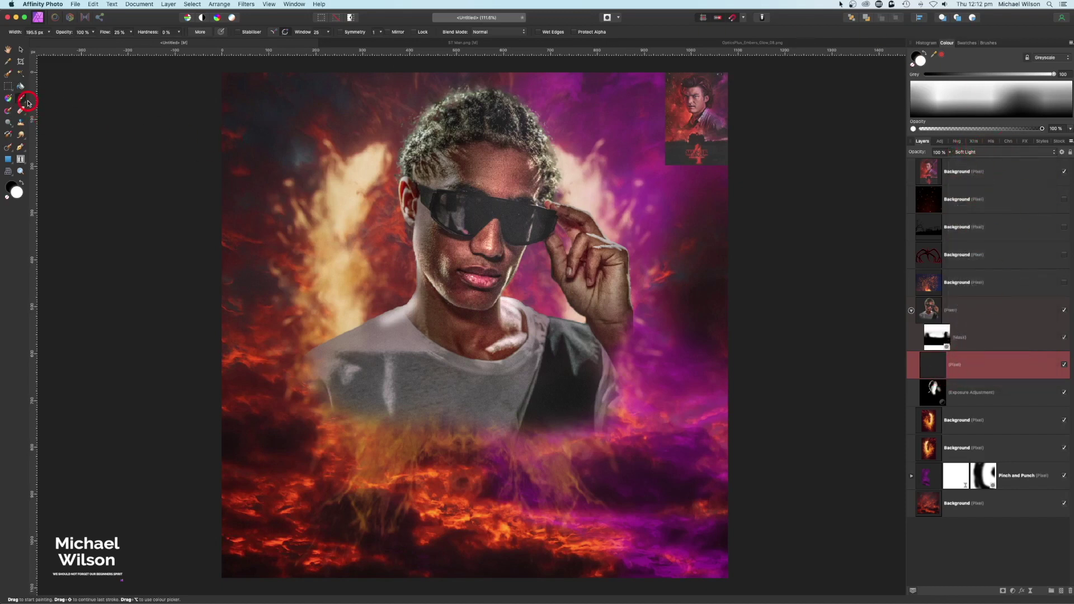
Step: Sample purple from the sky and paint it at 20% flow over the purple-lit side of the man's face and hand
mouse_move(935, 55)
left_mouse_down()
mouse_move(772, 161)
mouse_move(658, 195)
mouse_move(839, 137)
mouse_move(948, 54)
left_mouse_up()
left_click(514, 185)
mouse_move(517, 190)
left_mouse_down()
mouse_move(534, 166)
mouse_move(526, 192)
mouse_move(525, 152)
mouse_move(507, 246)
mouse_move(487, 262)
mouse_move(495, 231)
mouse_move(496, 308)
mouse_move(516, 331)
mouse_move(580, 338)
mouse_move(486, 286)
left_mouse_up()
mouse_move(523, 164)
left_mouse_down()
mouse_move(513, 119)
mouse_move(538, 134)
mouse_move(519, 158)
mouse_move(492, 258)
mouse_move(605, 274)
mouse_move(577, 225)
mouse_move(623, 256)
mouse_move(581, 224)
mouse_move(619, 270)
mouse_move(622, 307)
mouse_move(567, 245)
mouse_move(581, 334)
mouse_move(539, 333)
mouse_move(528, 352)
mouse_move(513, 331)
mouse_move(493, 334)
mouse_move(481, 308)
mouse_move(499, 271)
mouse_move(512, 331)
mouse_move(550, 319)
mouse_move(529, 124)
left_mouse_up()
Step: Sample orange from the fire and paint it over the fire-lit side of the man's hair, face, neck and shirt
left_click(931, 46)
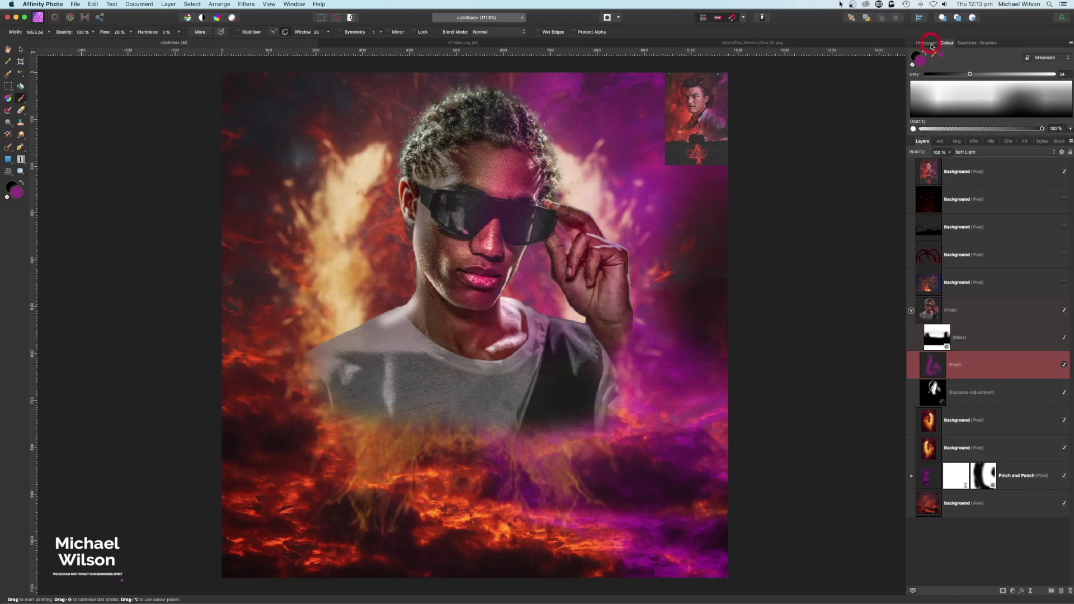
mouse_move(935, 54)
left_mouse_down()
mouse_move(652, 150)
mouse_move(372, 218)
mouse_move(378, 225)
mouse_move(364, 218)
left_mouse_up()
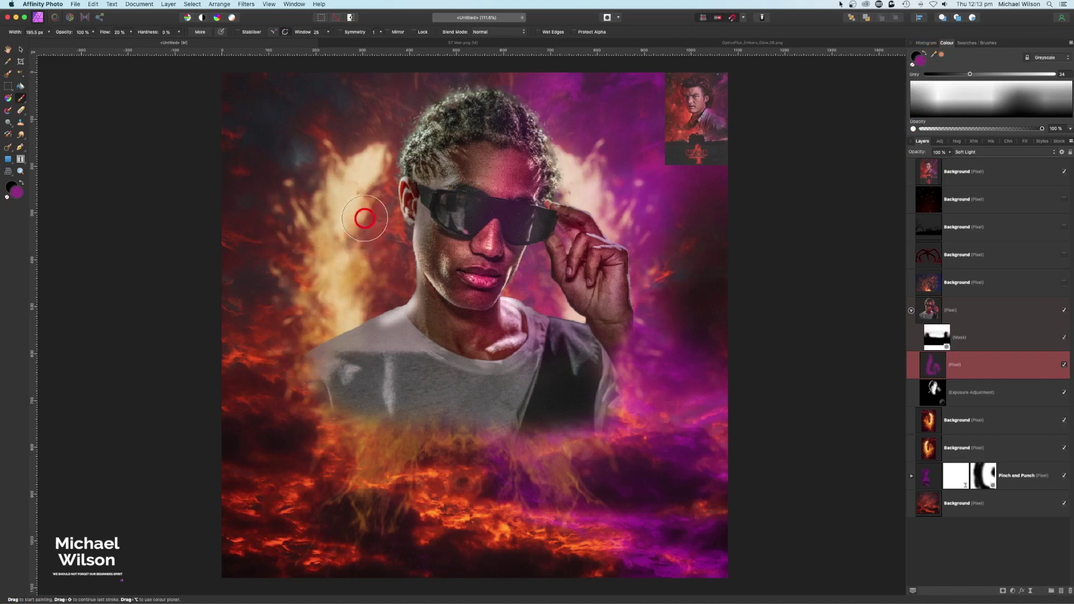
left_click(941, 57)
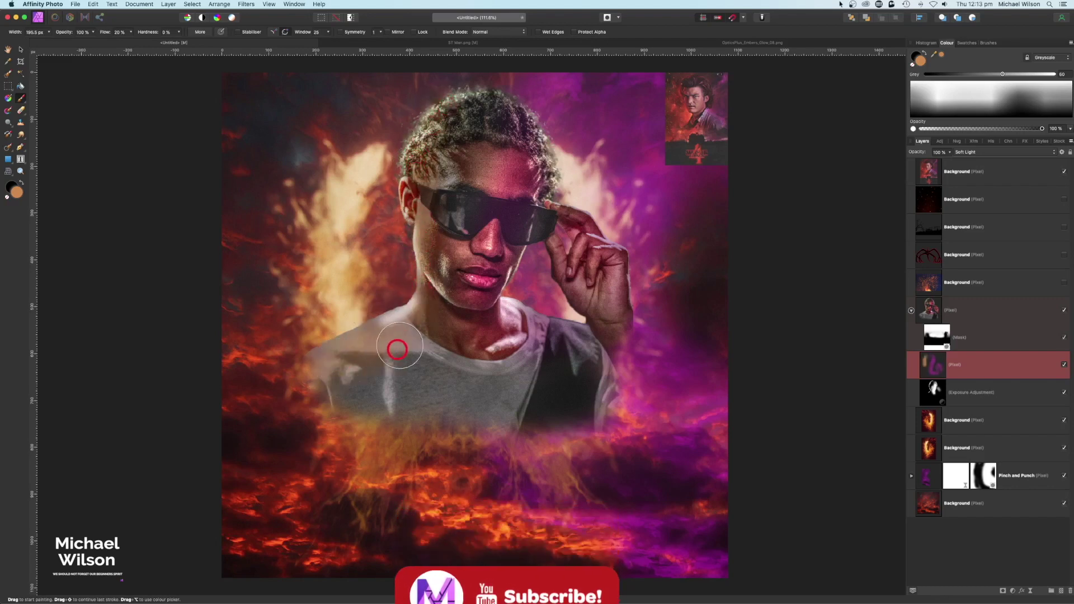
left_click_drag(437, 289, 444, 238)
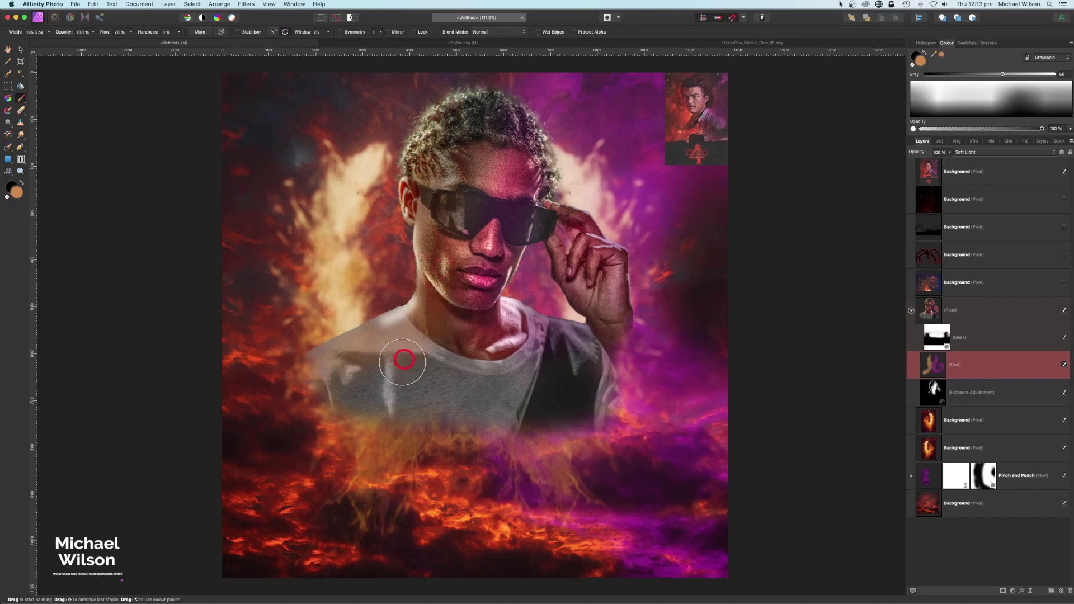
mouse_move(356, 426)
left_mouse_down()
mouse_move(326, 374)
mouse_move(325, 393)
mouse_move(361, 407)
mouse_move(373, 358)
left_mouse_up()
Step: Sample a pale cream from the flames and paint highlights on the man's hair and raised hand, using a brush about 86 px wide
left_click(604, 120, "alt")
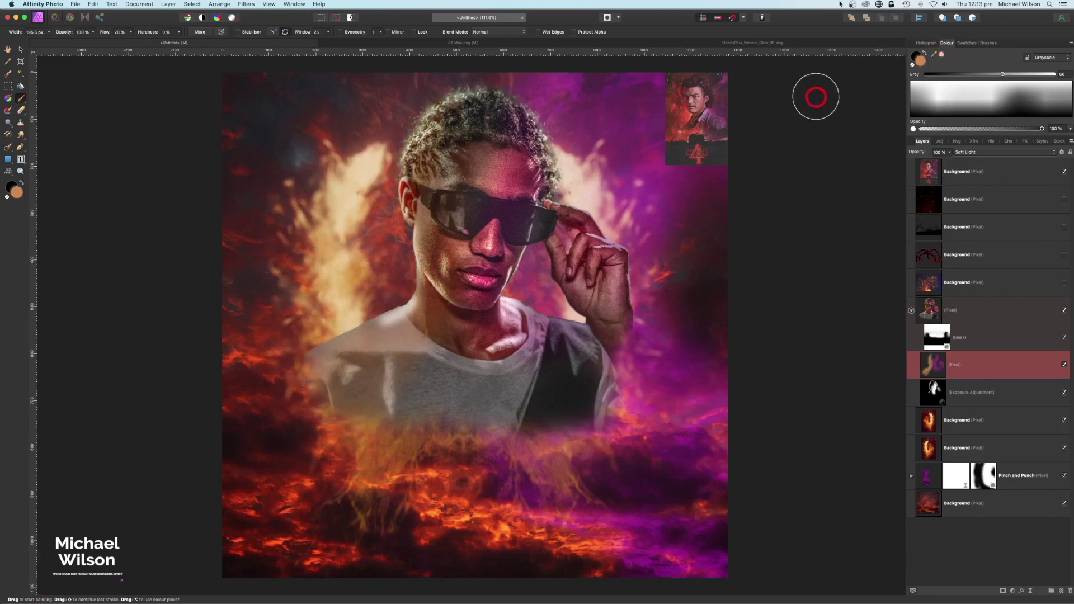
mouse_move(944, 56)
left_mouse_down()
mouse_move(849, 98)
mouse_move(412, 213)
mouse_move(409, 249)
mouse_move(408, 219)
mouse_move(387, 202)
mouse_move(410, 136)
mouse_move(407, 222)
mouse_move(438, 294)
mouse_move(448, 259)
mouse_move(419, 293)
mouse_move(448, 109)
left_mouse_up()
left_click_drag(692, 259, 767, 260)
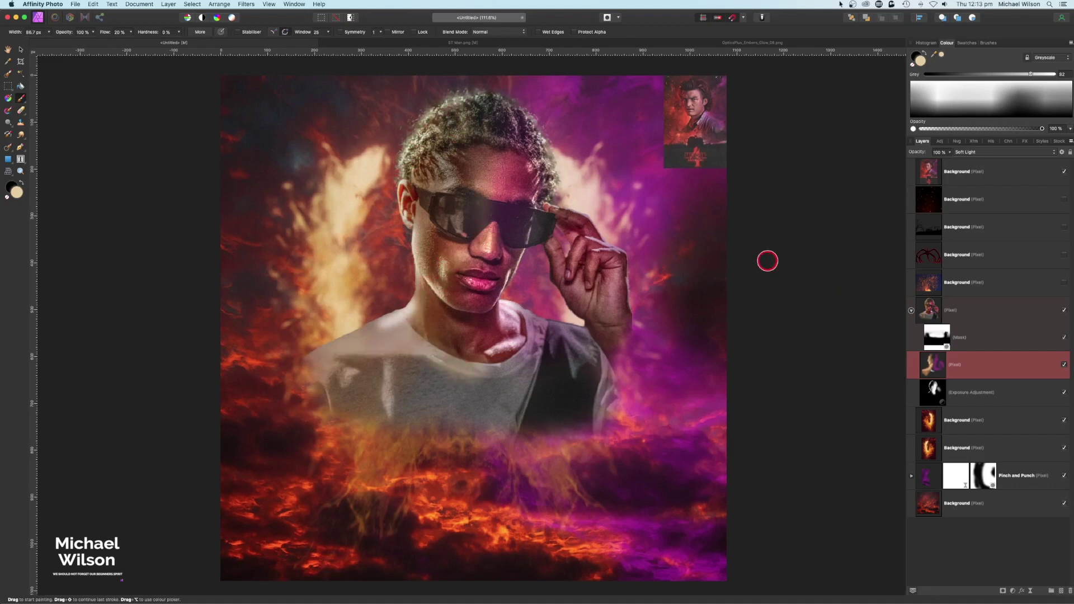
left_click_drag(597, 240, 557, 202)
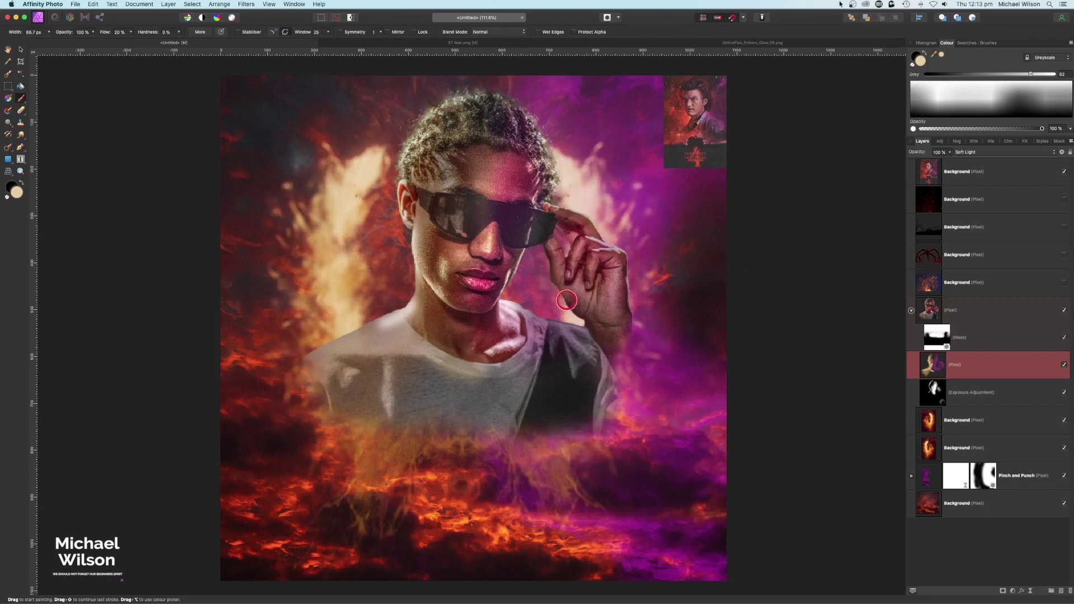
Step: Open the opacity setting of the Soft Light colour layer inside the man's layer
left_click(910, 310)
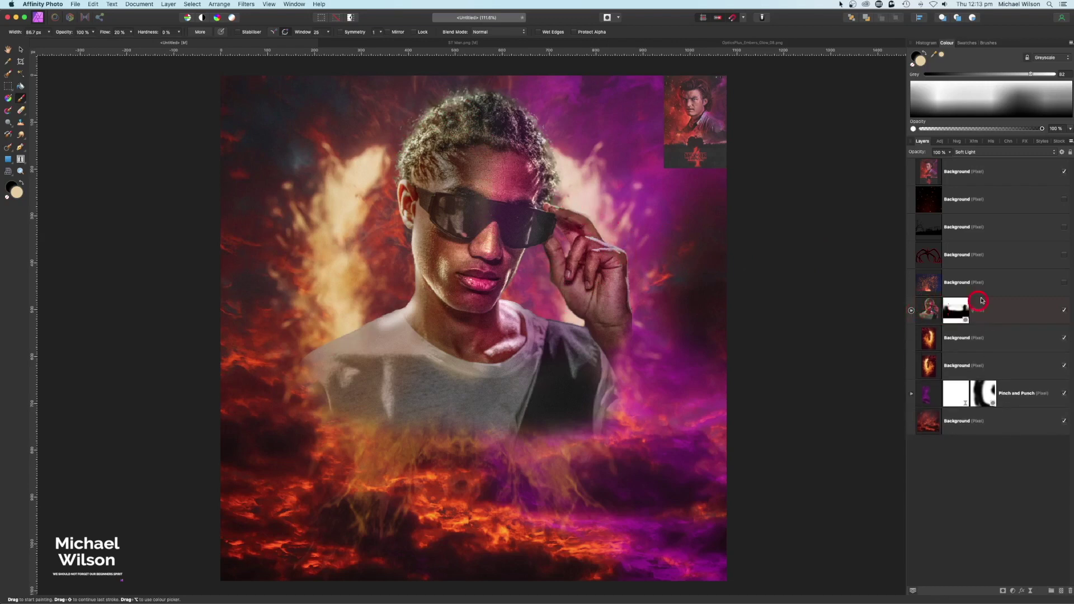
left_click(910, 310)
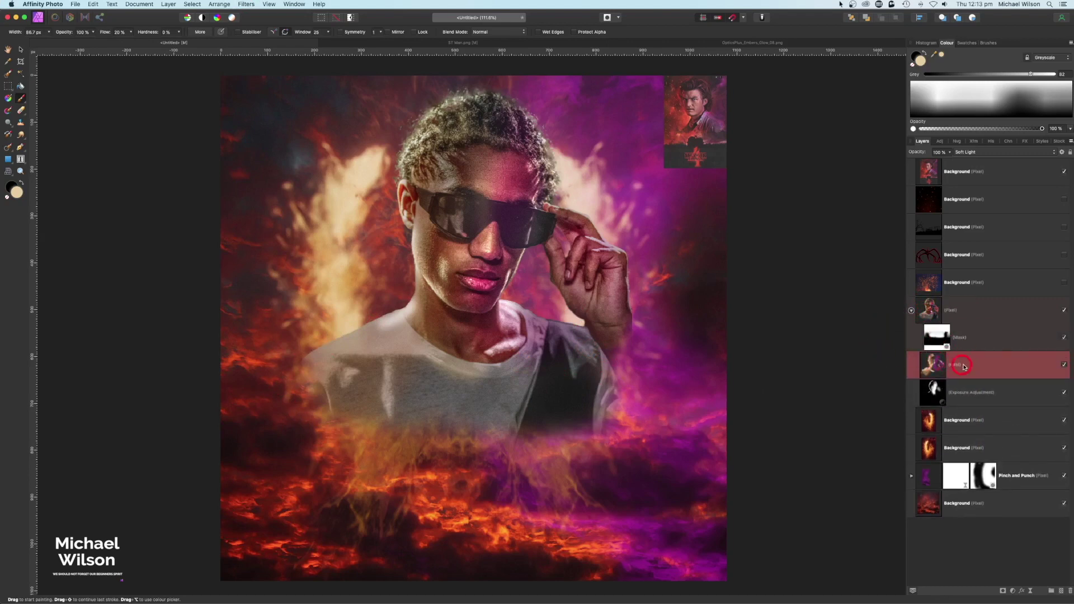
left_click(949, 154)
Step: Move both fire layers inward and upward so the flames sit closer around the man's head, and deselect them
left_click(967, 420)
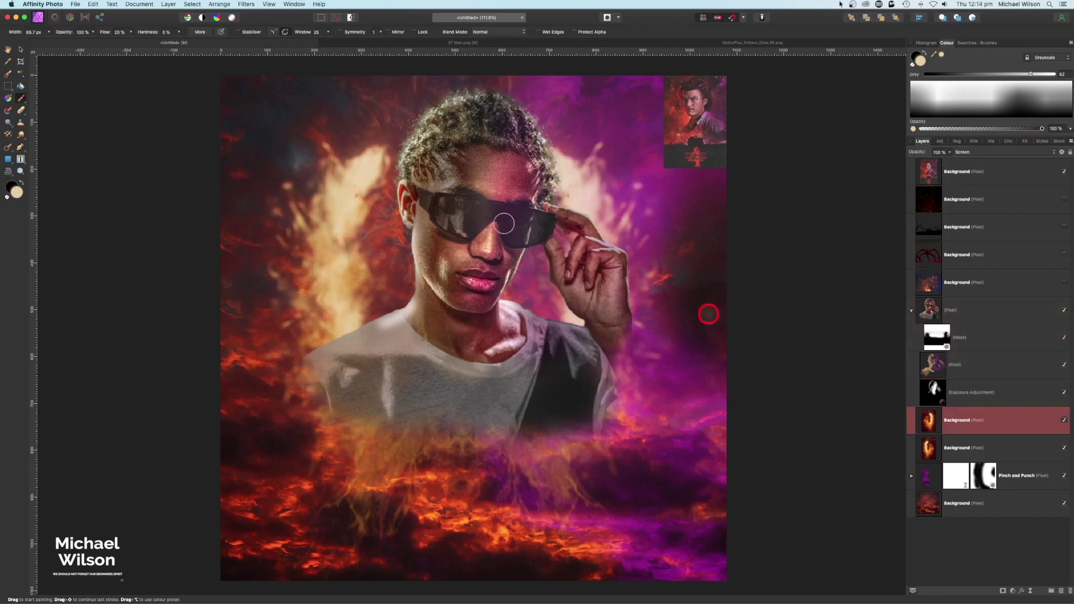
left_click(22, 50)
left_click_drag(556, 273, 524, 250)
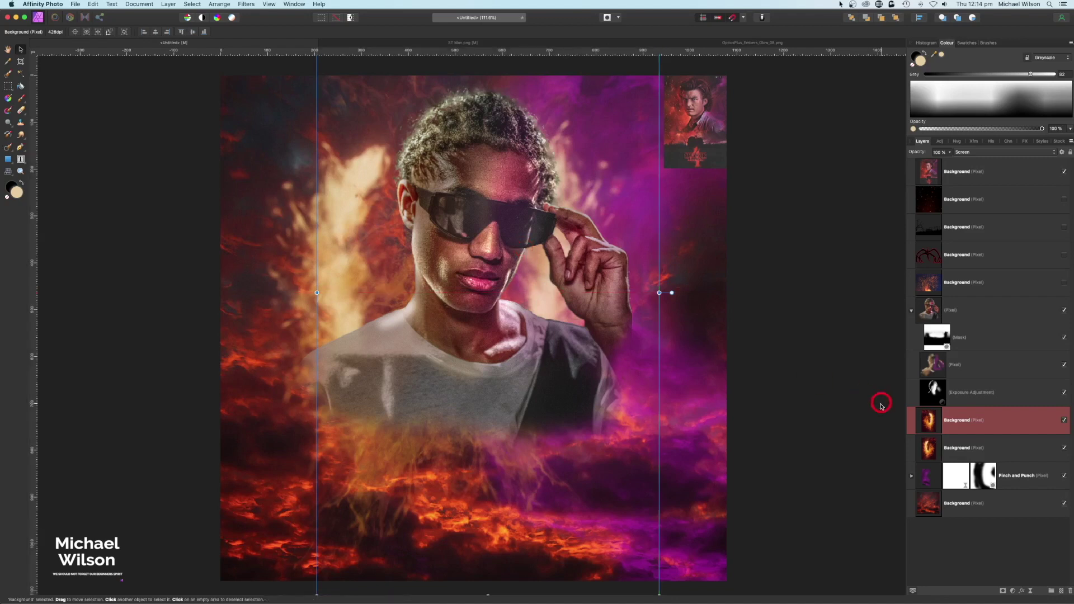
left_click(950, 445)
left_click_drag(456, 331, 518, 296)
left_click(170, 233)
scroll(171, 235, "up", 1)
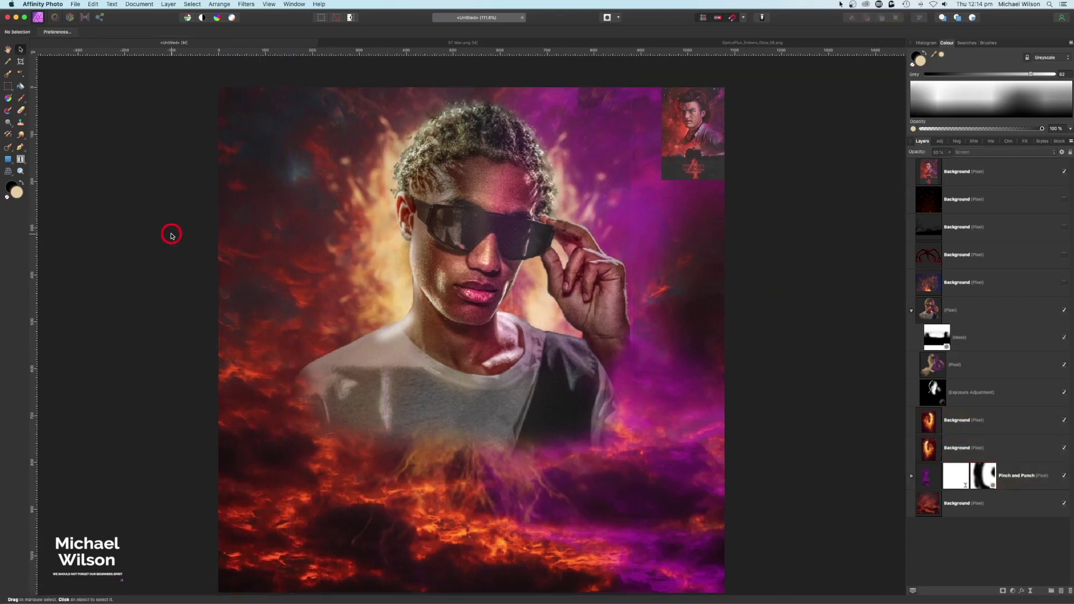
scroll(171, 234, "left", 1)
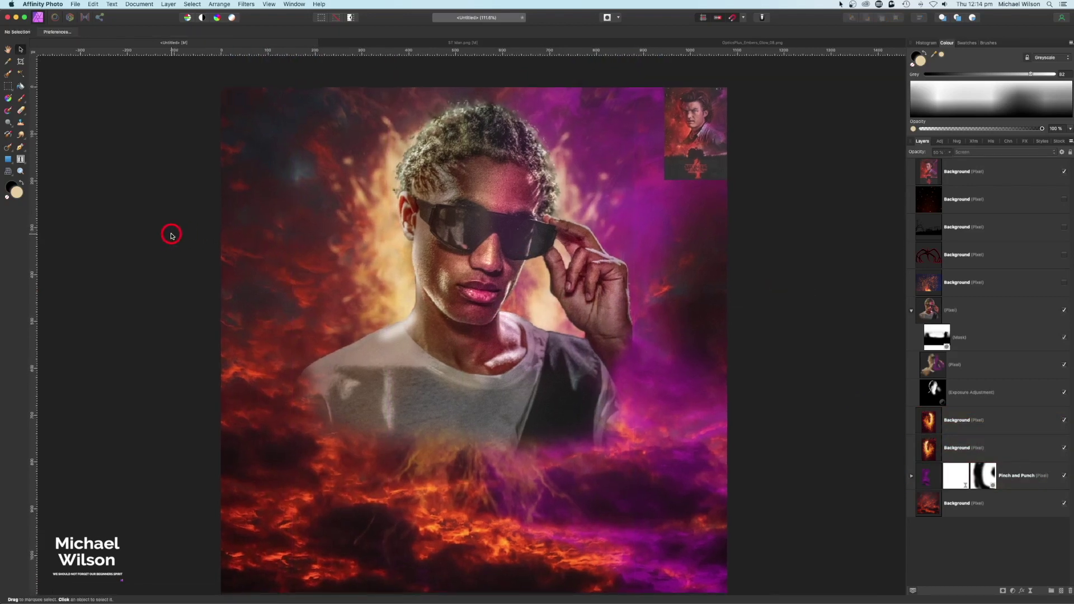
Step: Collapse the man's layer, show the campfire sparks layer above it, and set the sparks' blend mode to Screen
left_click(910, 311)
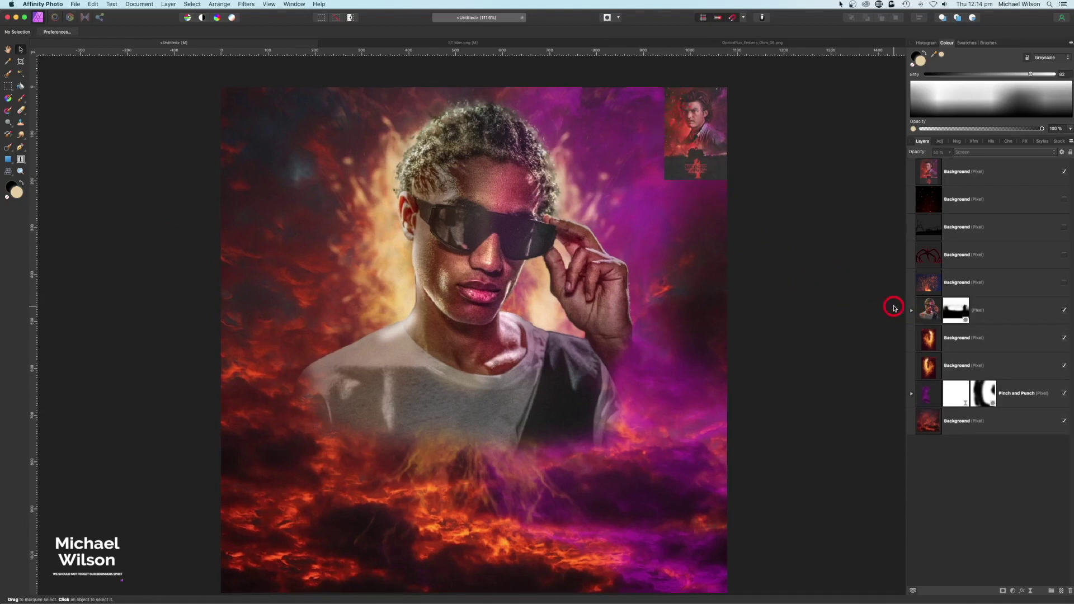
left_click(1001, 284)
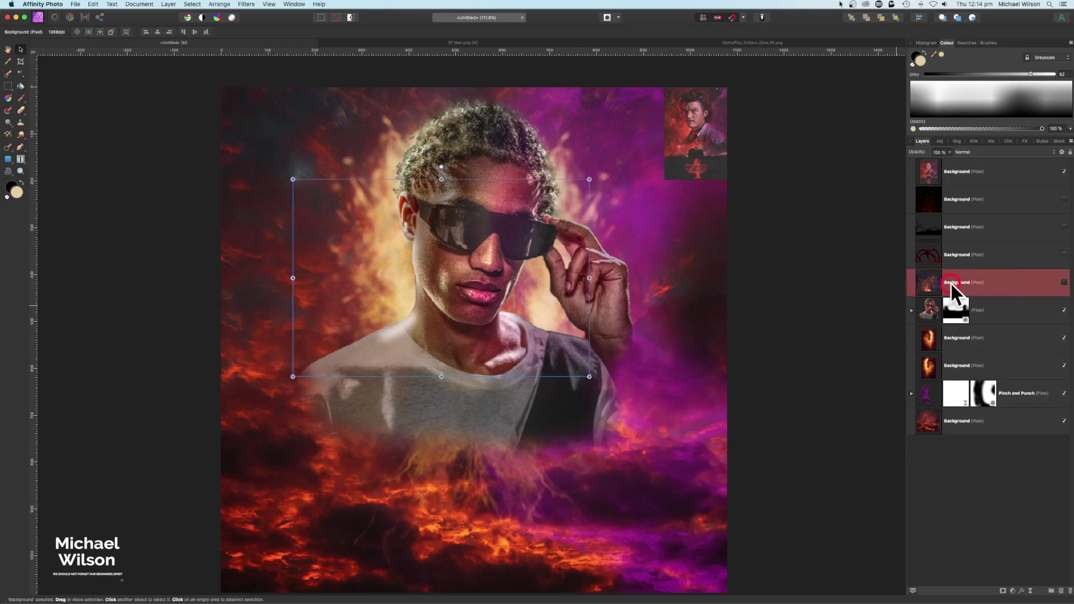
left_click(1064, 282)
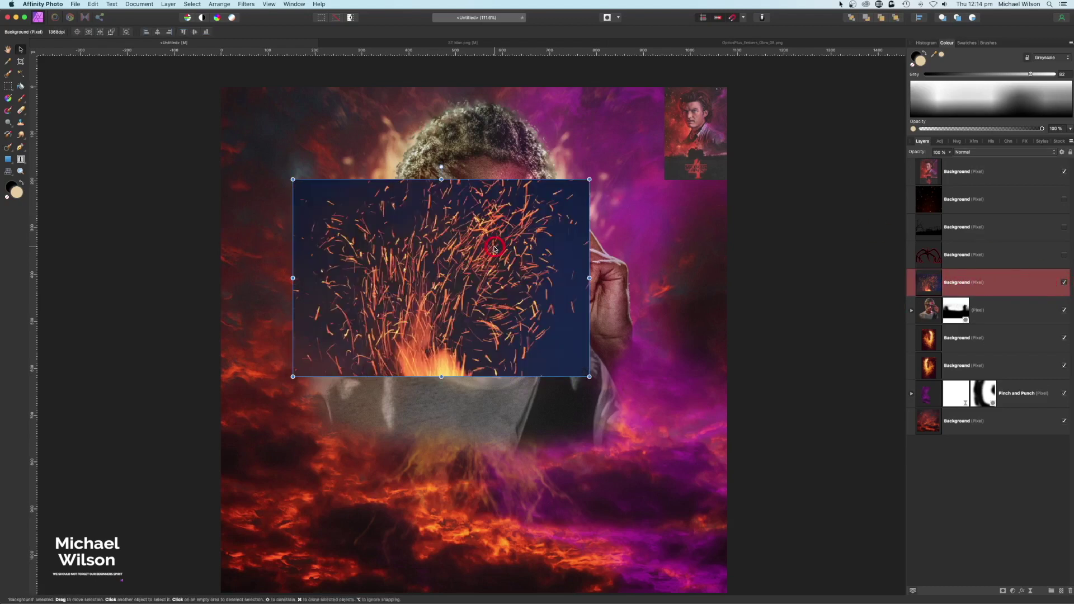
left_click(976, 152)
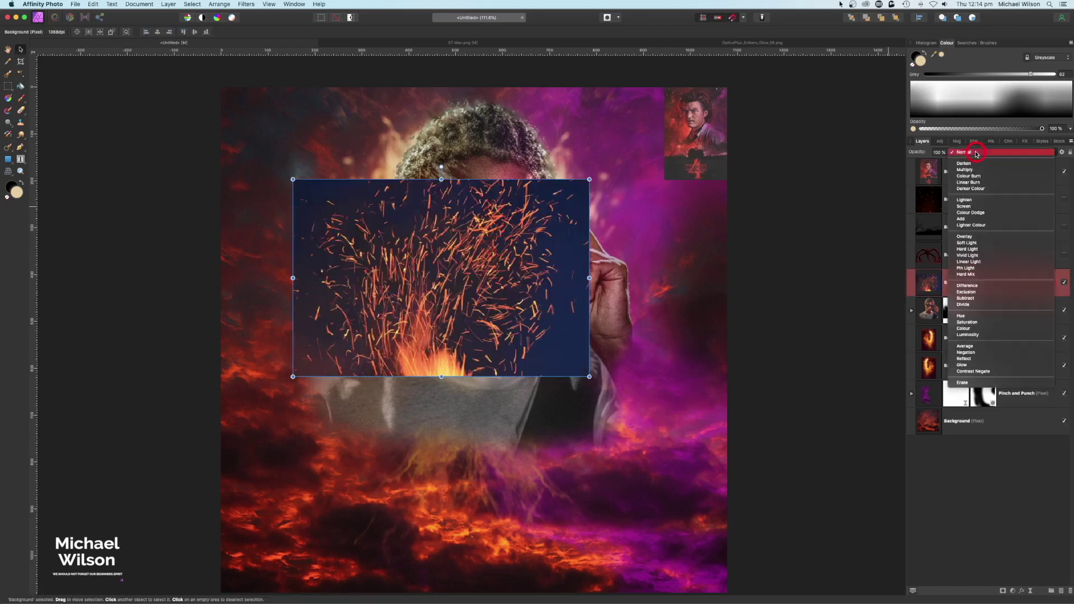
left_click(963, 206)
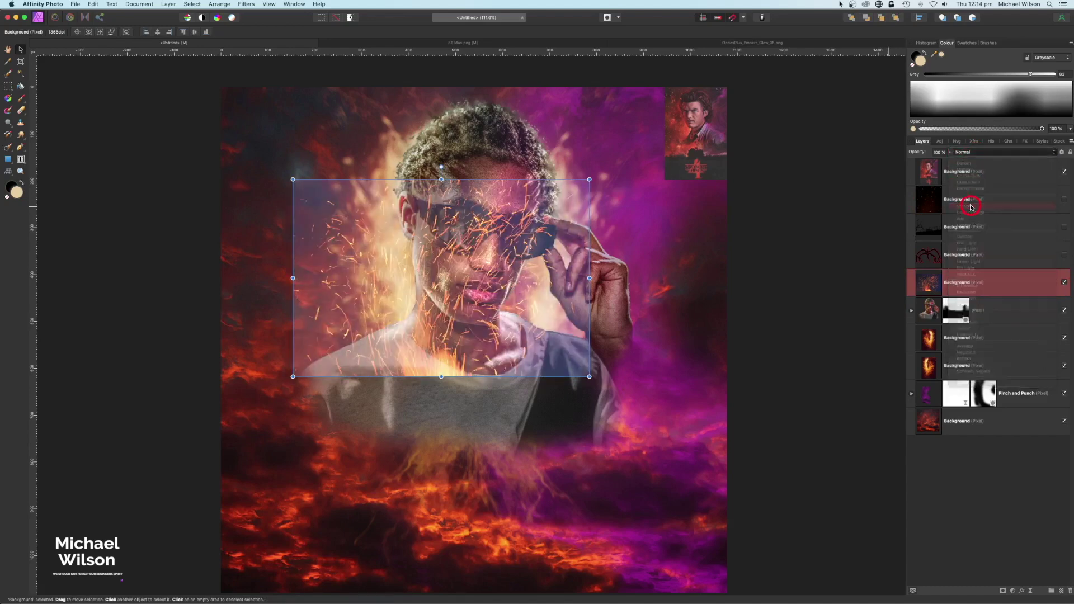
left_click(807, 205)
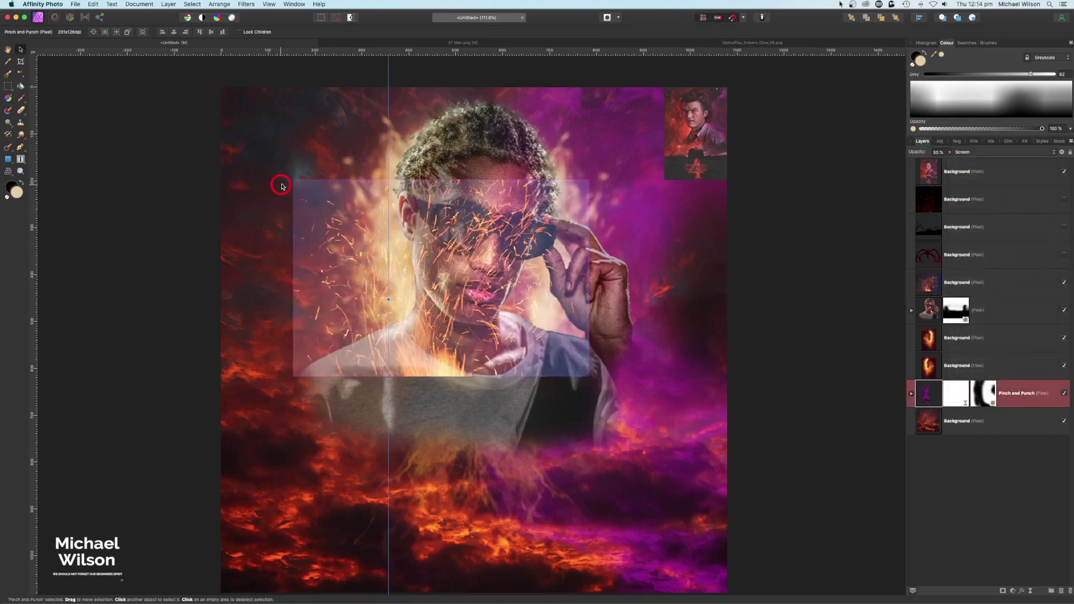
Step: In the sparks layer's blend options, lower the source range's dark end to 0% output at about 25% input
left_click(956, 284)
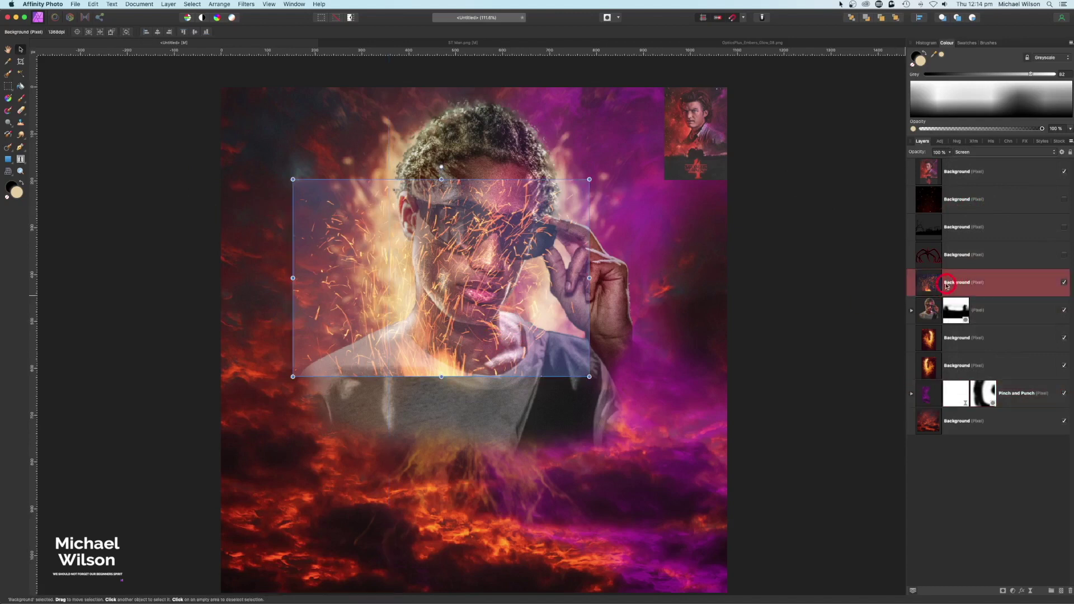
left_click(1062, 153)
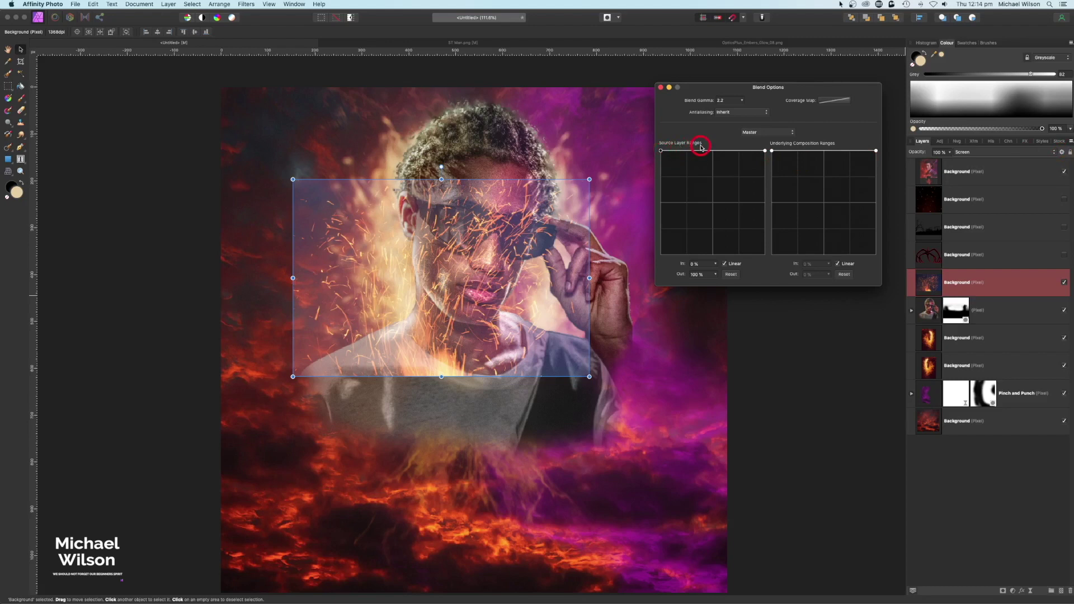
left_click_drag(661, 151, 687, 255)
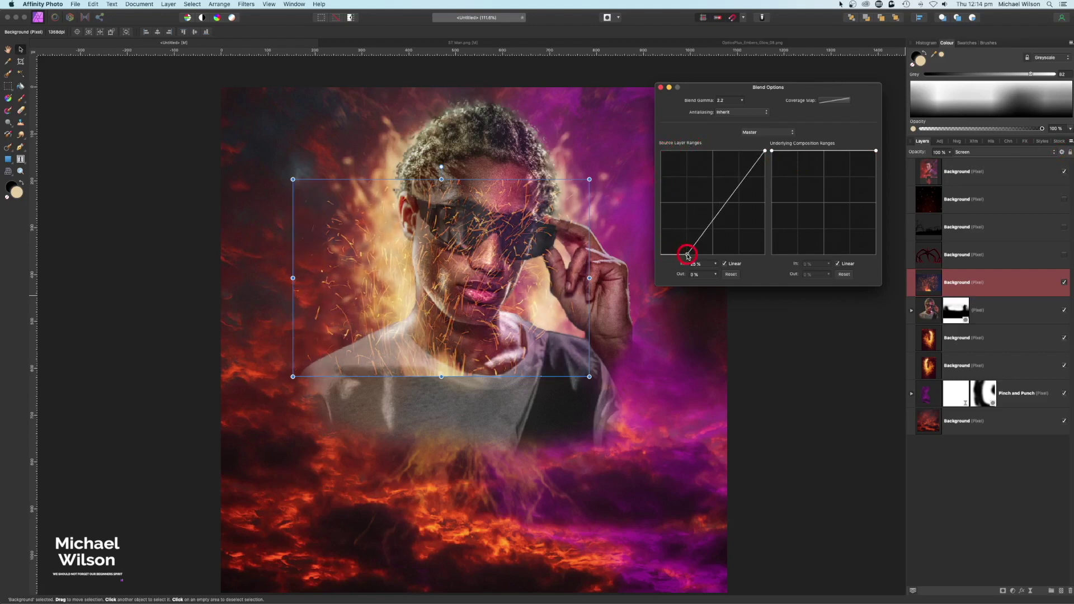
left_click(661, 88)
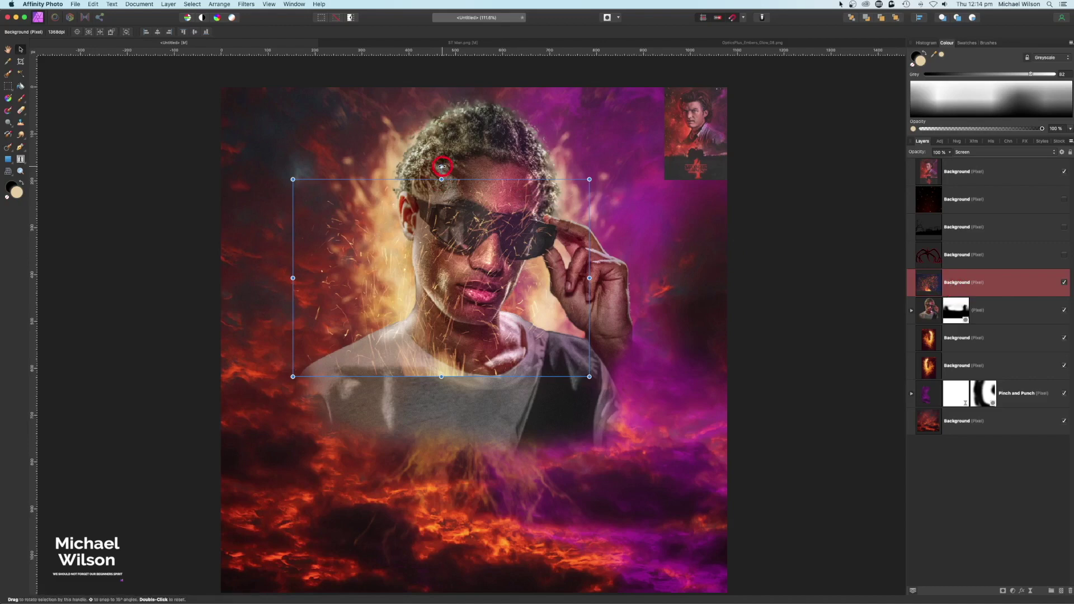
Step: Rotate the sparks a quarter turn, place them left of the man, enlarge to about 796 × 524 px, and lower the opacity to about half
left_click_drag(441, 167, 377, 239)
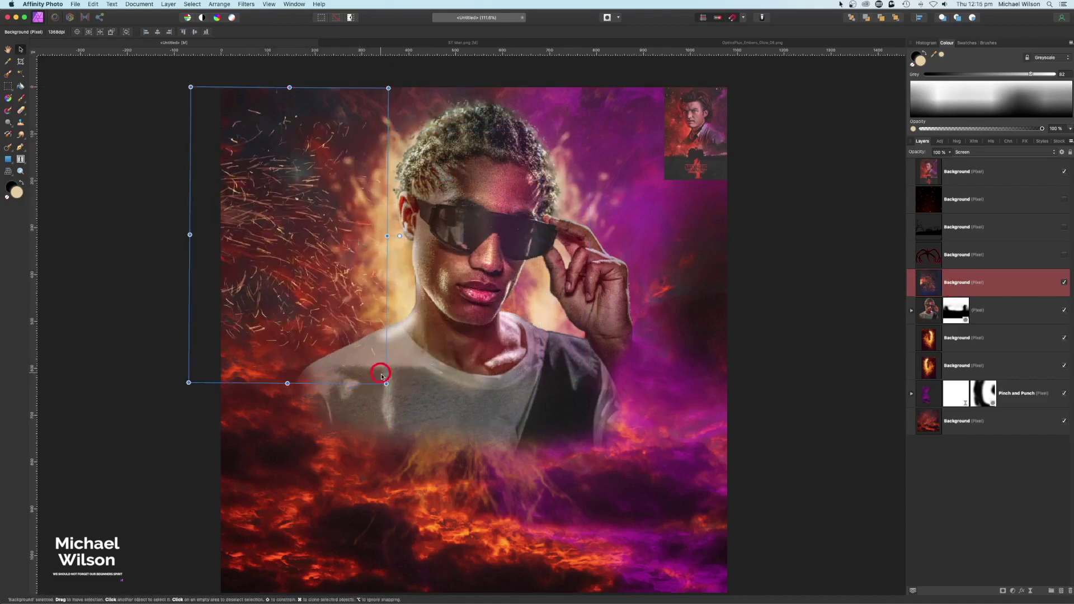
left_click_drag(387, 384, 466, 435)
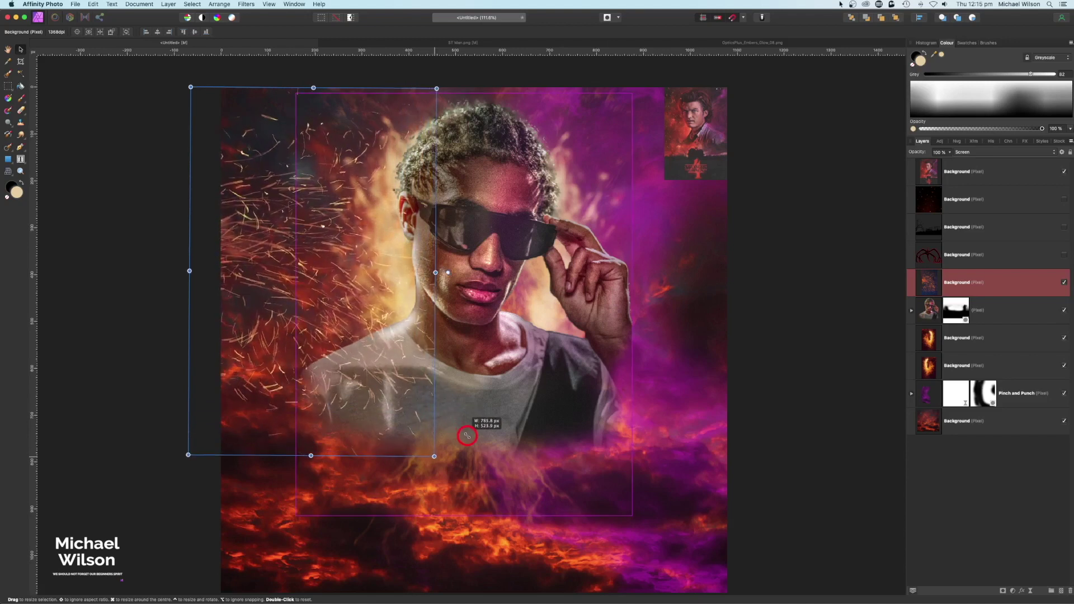
left_click(949, 153)
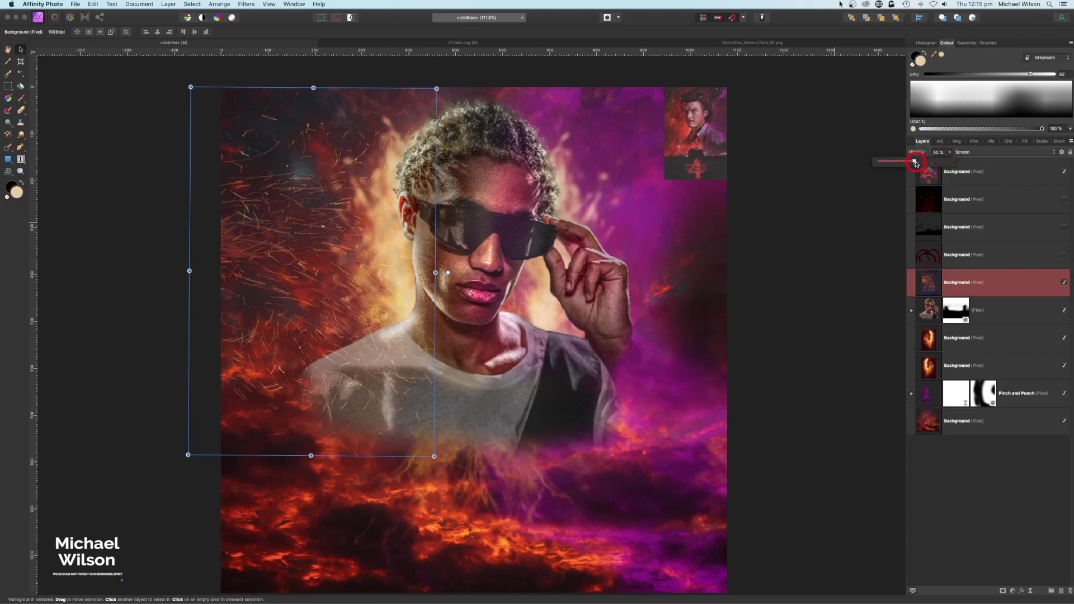
Step: Erase the sparks that overlap the man's shirt and shoulder with a large soft eraser
left_click(944, 284)
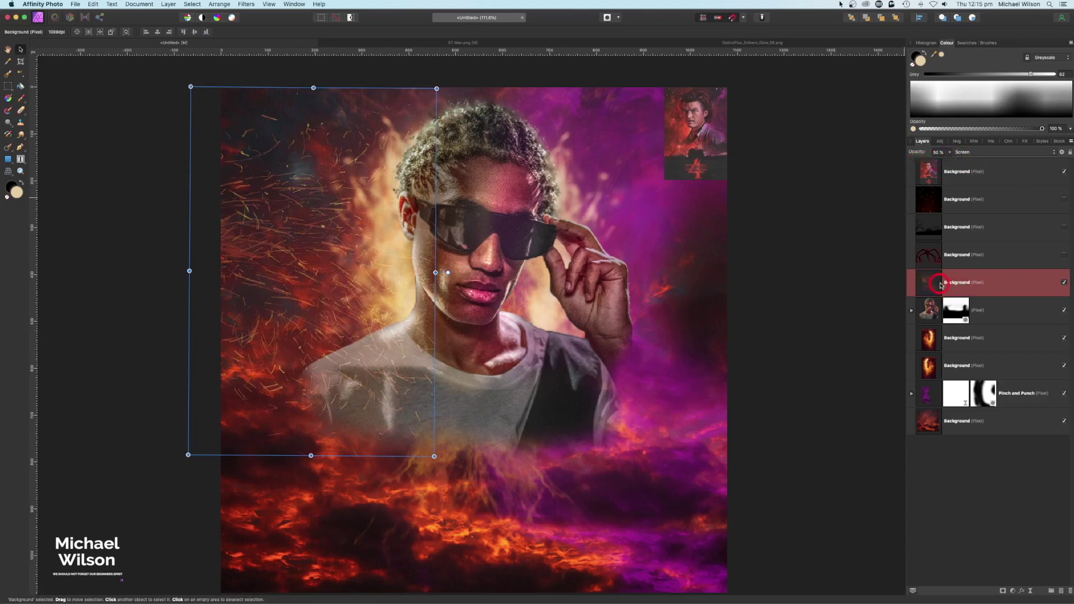
left_click(22, 111)
mouse_move(384, 383)
left_mouse_down()
mouse_move(424, 330)
mouse_move(390, 335)
mouse_move(352, 395)
mouse_move(427, 424)
mouse_move(374, 346)
mouse_move(403, 329)
mouse_move(403, 267)
mouse_move(360, 269)
mouse_move(368, 210)
mouse_move(334, 179)
mouse_move(272, 205)
mouse_move(312, 237)
mouse_move(317, 271)
mouse_move(281, 304)
mouse_move(280, 323)
mouse_move(246, 300)
mouse_move(257, 262)
mouse_move(280, 304)
mouse_move(273, 339)
mouse_move(220, 321)
left_mouse_up()
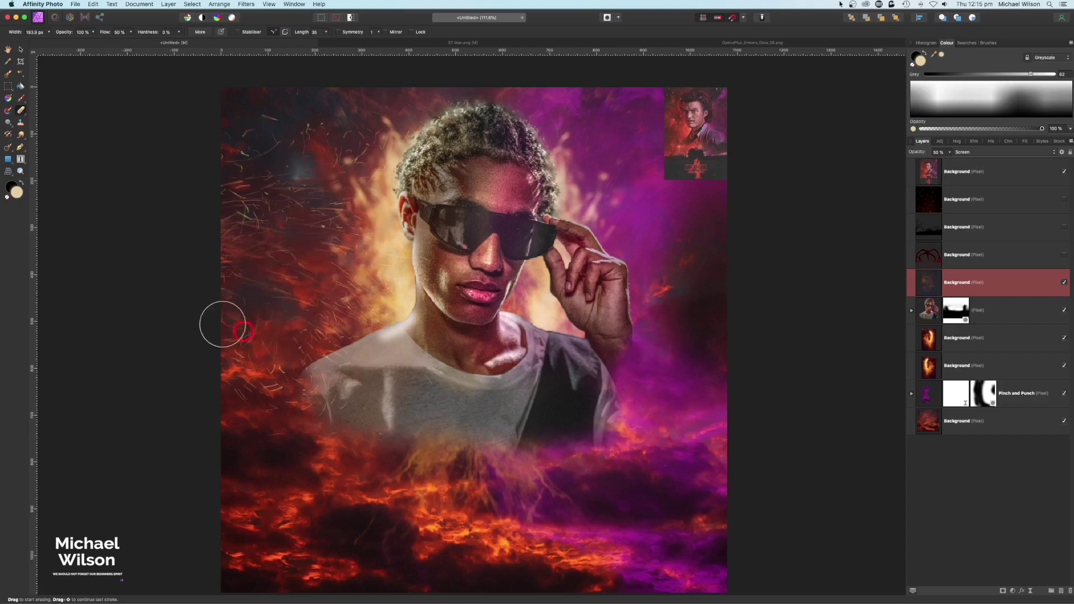
Step: Duplicate the sparks layer, shift the copy toward the man and slightly up, and erase its sparks over him
left_click(926, 311)
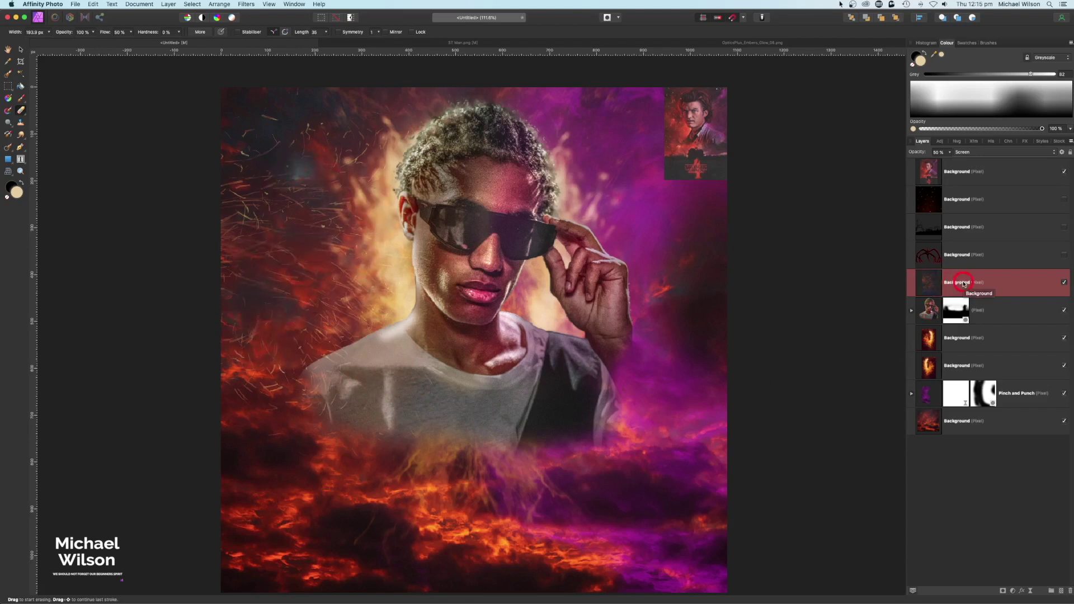
key("super+j")
left_click(21, 49)
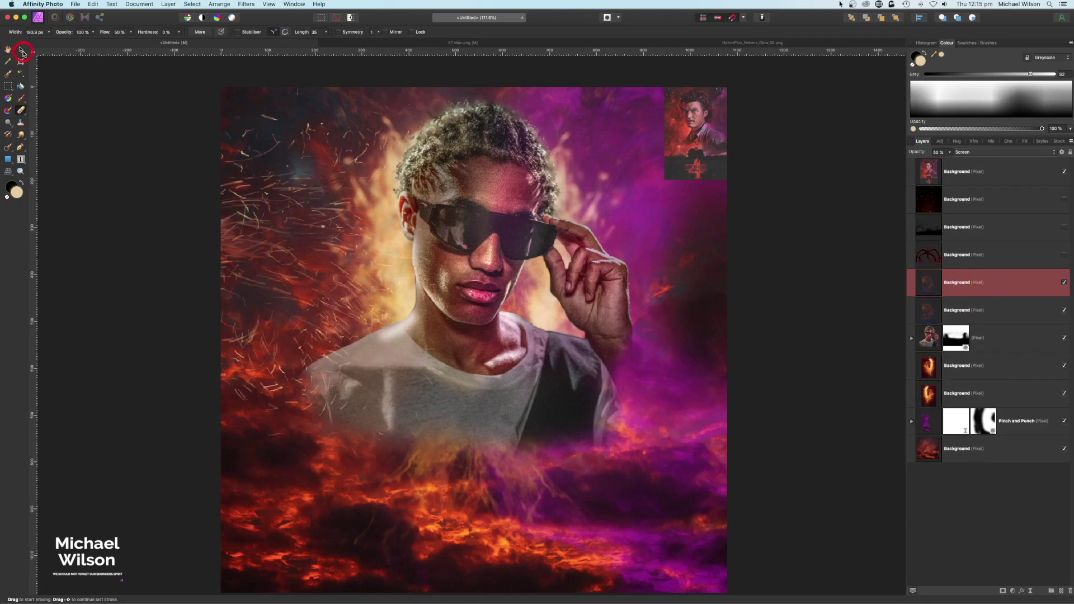
left_click_drag(227, 199, 288, 192)
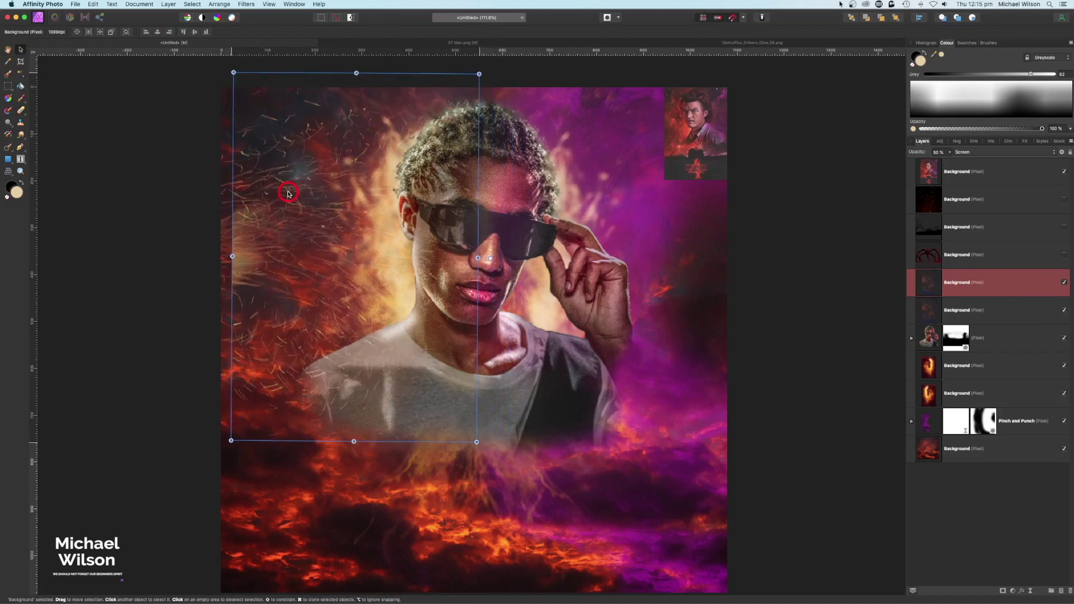
left_click(22, 108)
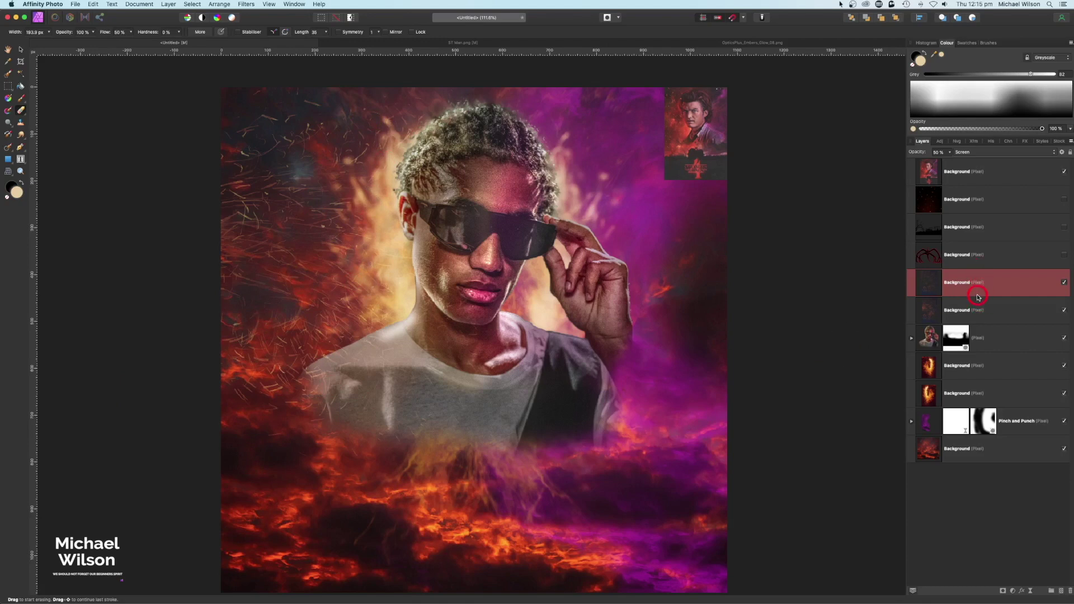
Step: Show the black spider-like monster layer and move it below both fire layers, just above the purple Pinch and Punch layer
left_click(1065, 258)
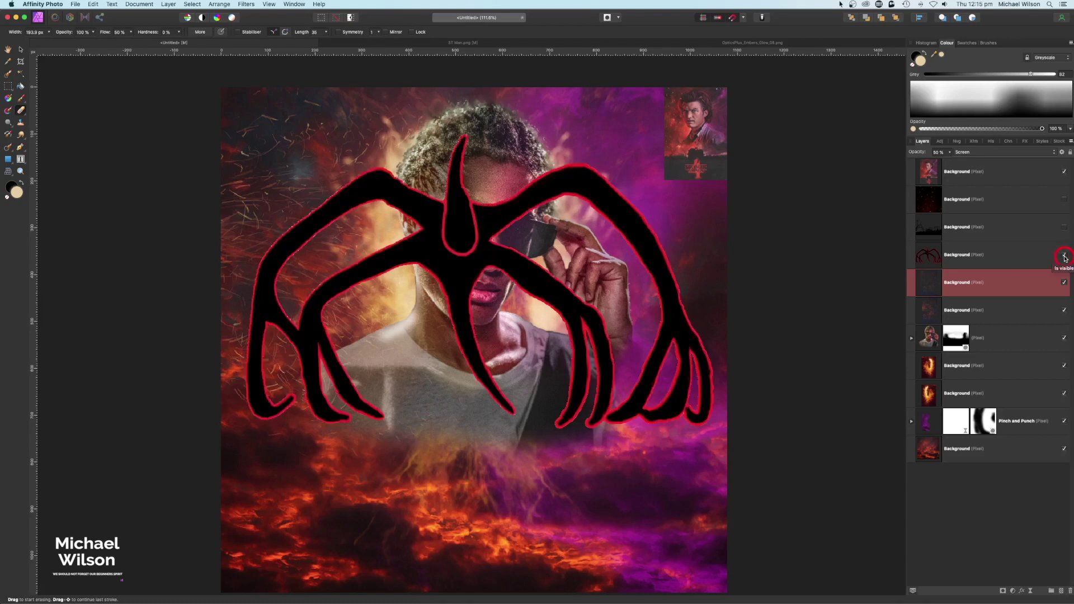
left_click(965, 302)
left_click_drag(985, 259, 986, 407)
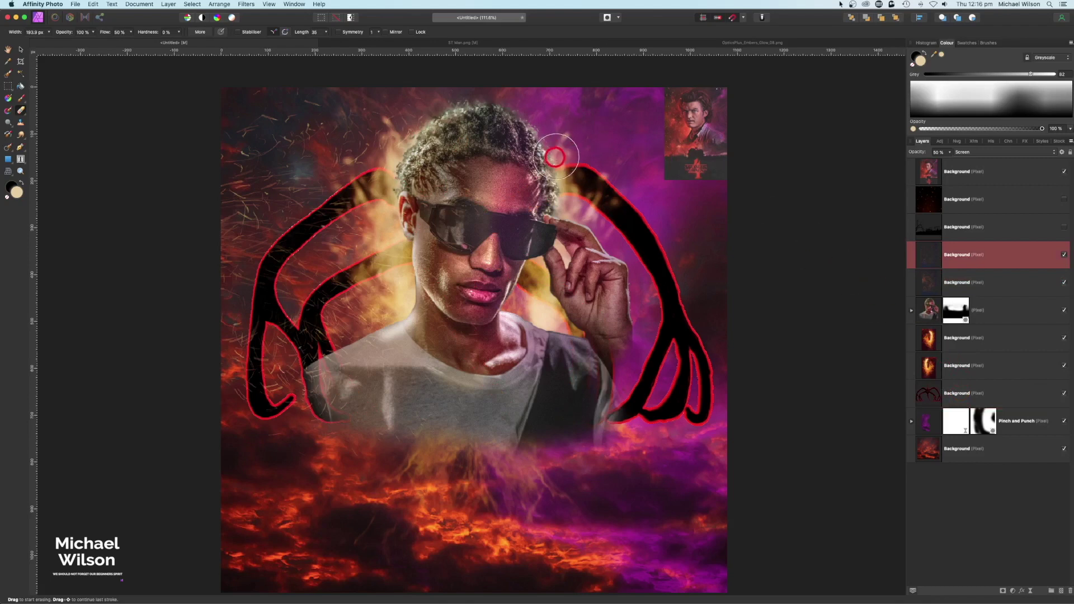
left_click(956, 266)
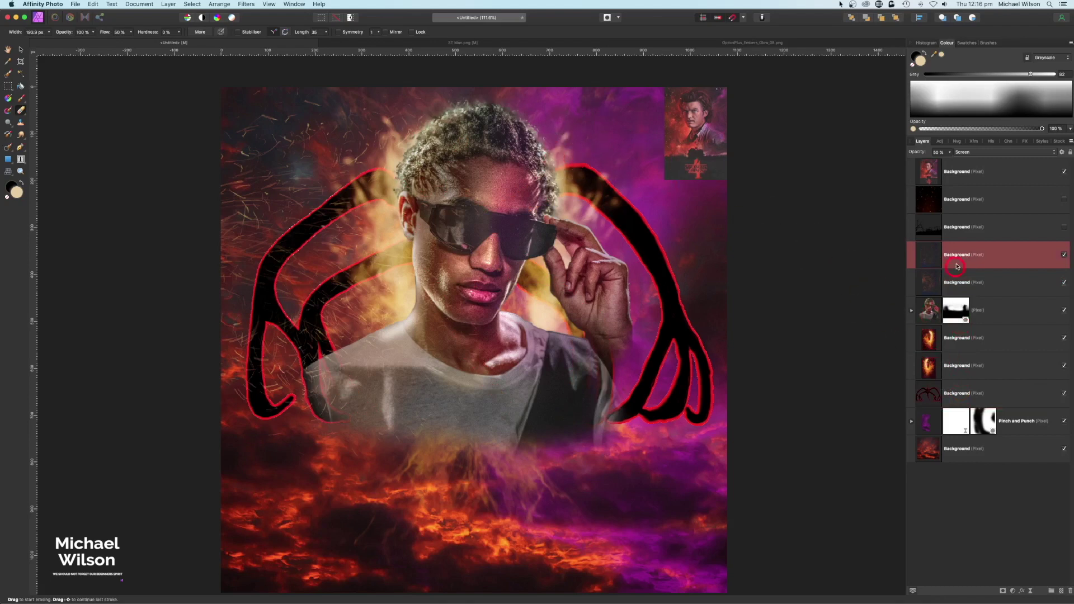
Step: Lower the monster layer's opacity to about 25%
left_click(963, 401)
left_click(949, 155)
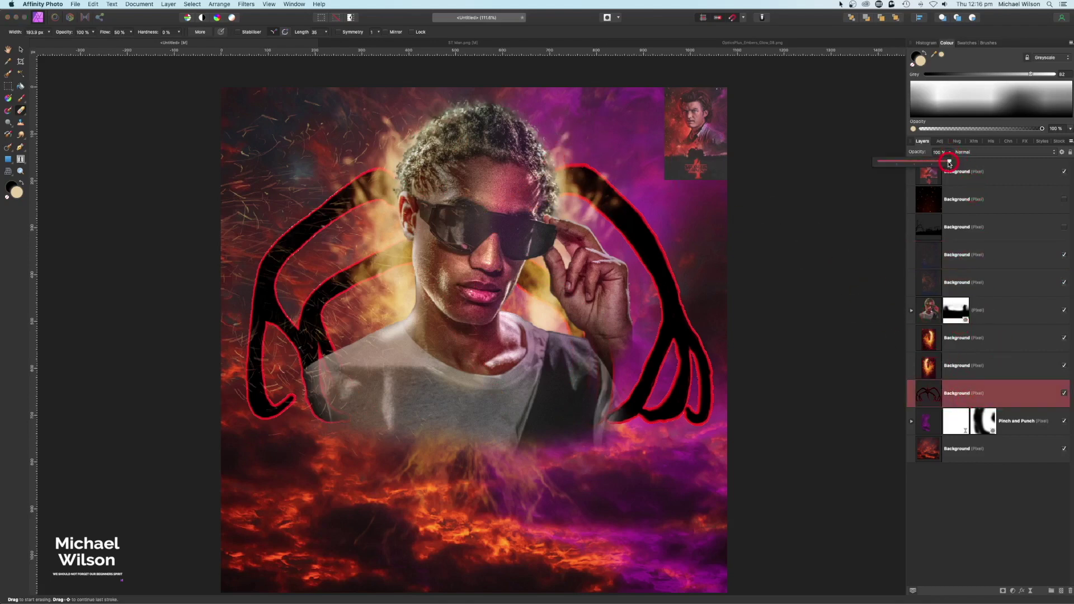
left_click_drag(949, 164, 897, 164)
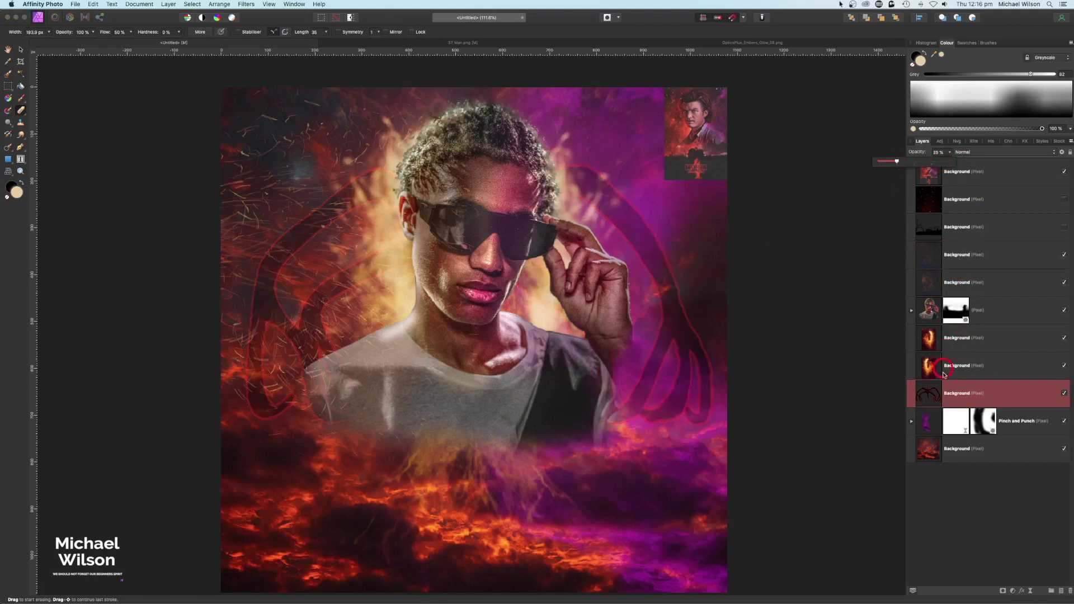
Step: Add a live Gaussian Blur with a radius of about 6.8 px to the monster layer and collapse the layer
left_click(1031, 561)
left_click(1032, 591)
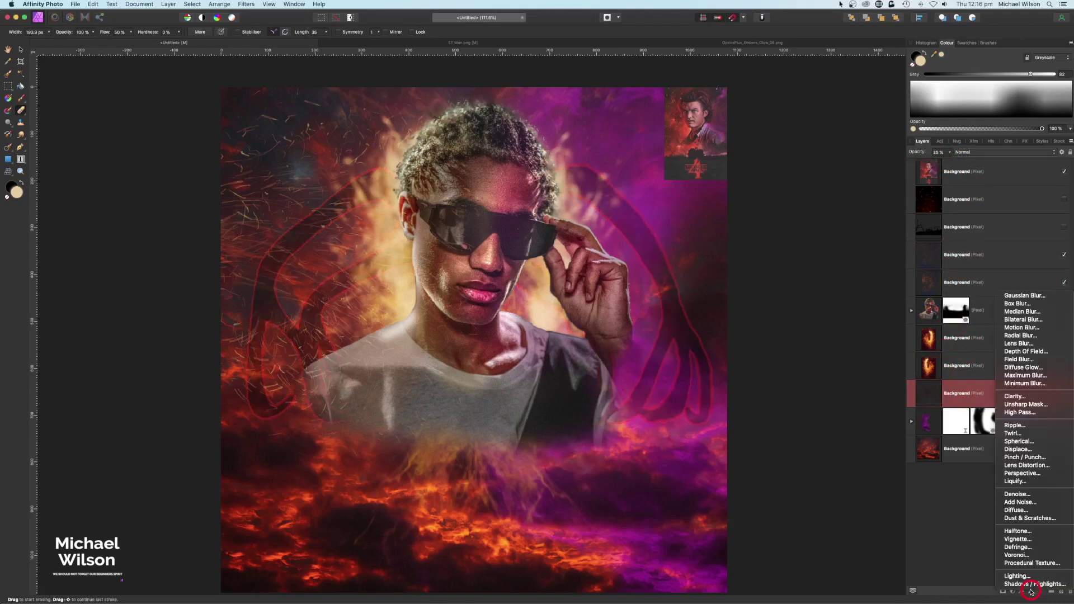
left_click(1013, 296)
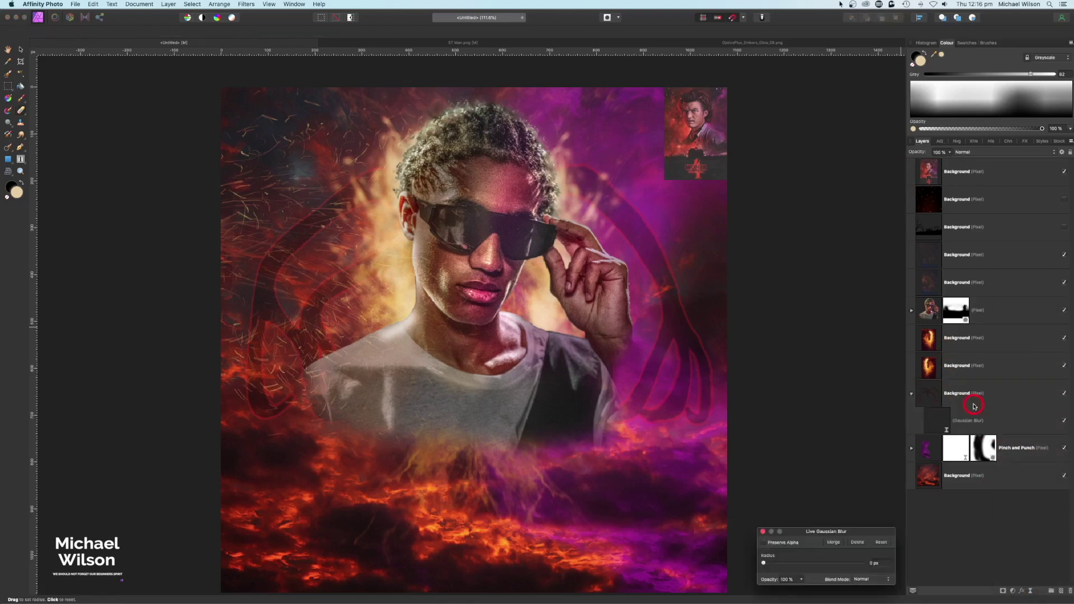
left_click(819, 537)
left_click_drag(764, 565, 777, 566)
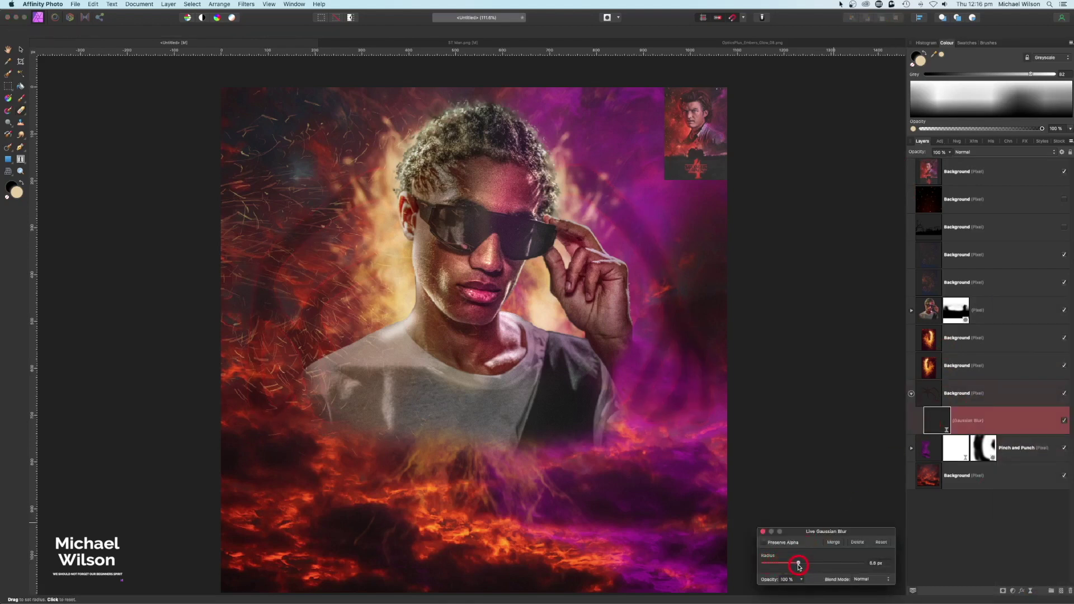
left_click(763, 531)
left_click(925, 404)
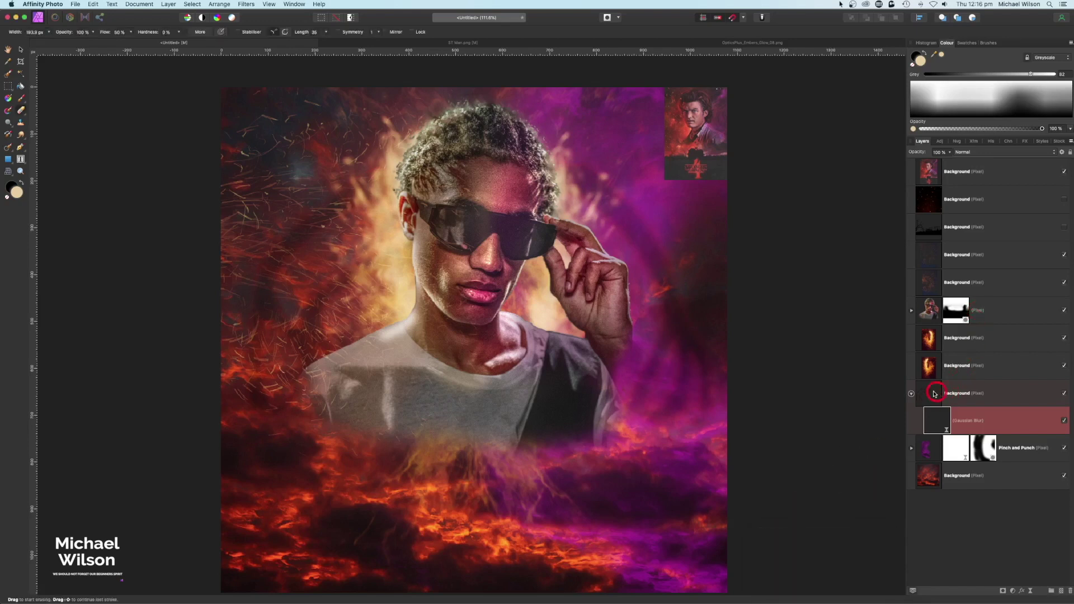
left_click(911, 395)
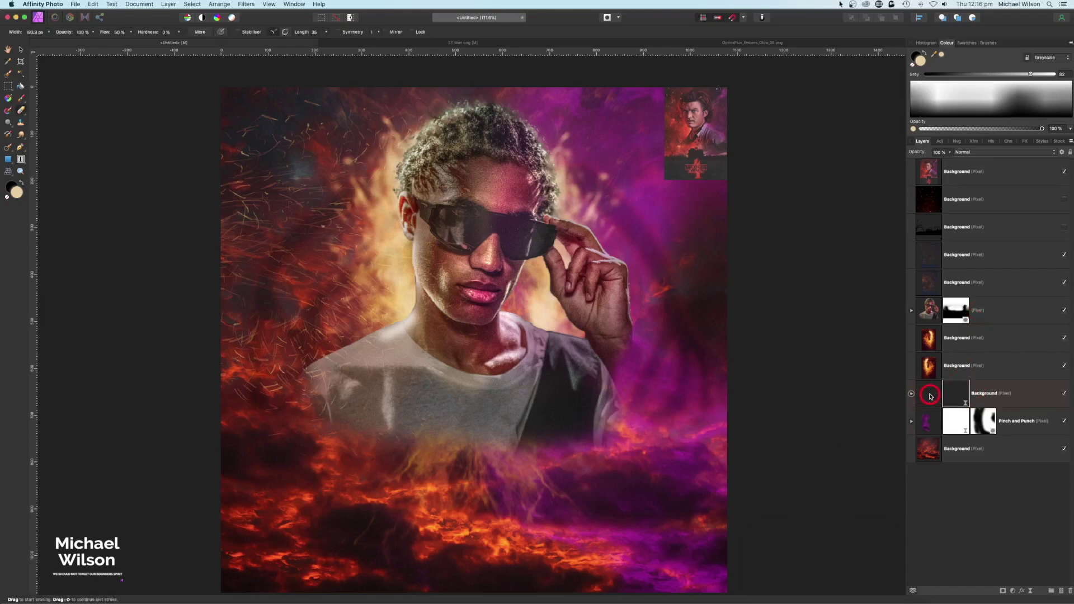
Step: Reposition the blurred monster behind the man and enlarge it to span the full canvas width, keeping its layer selected
left_click(20, 50)
left_click_drag(719, 444, 689, 389)
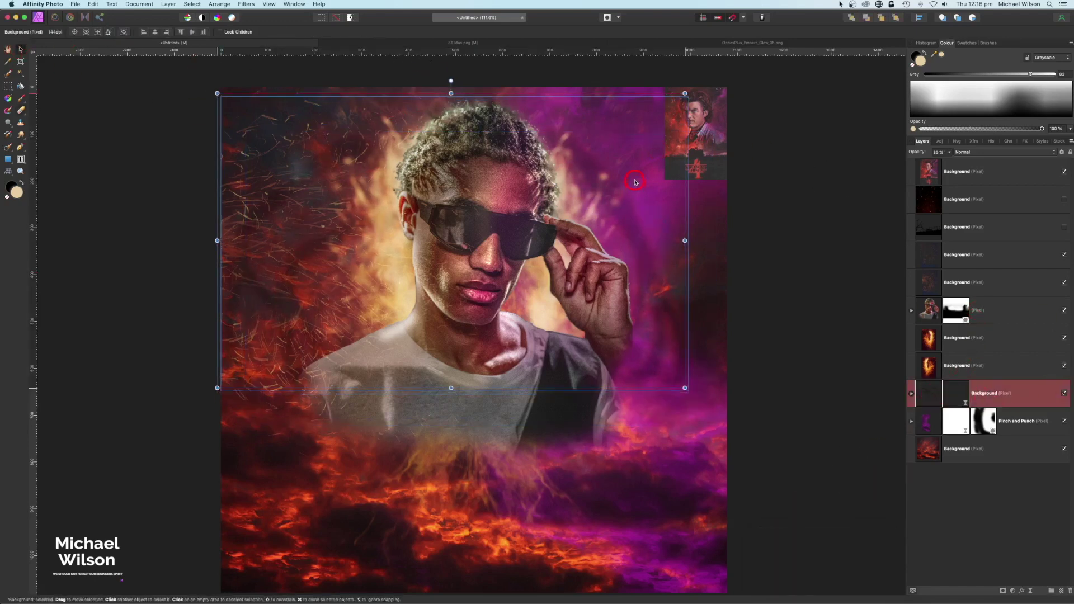
left_click_drag(637, 181, 646, 174)
left_click_drag(696, 383, 722, 442)
left_click_drag(684, 375, 678, 384)
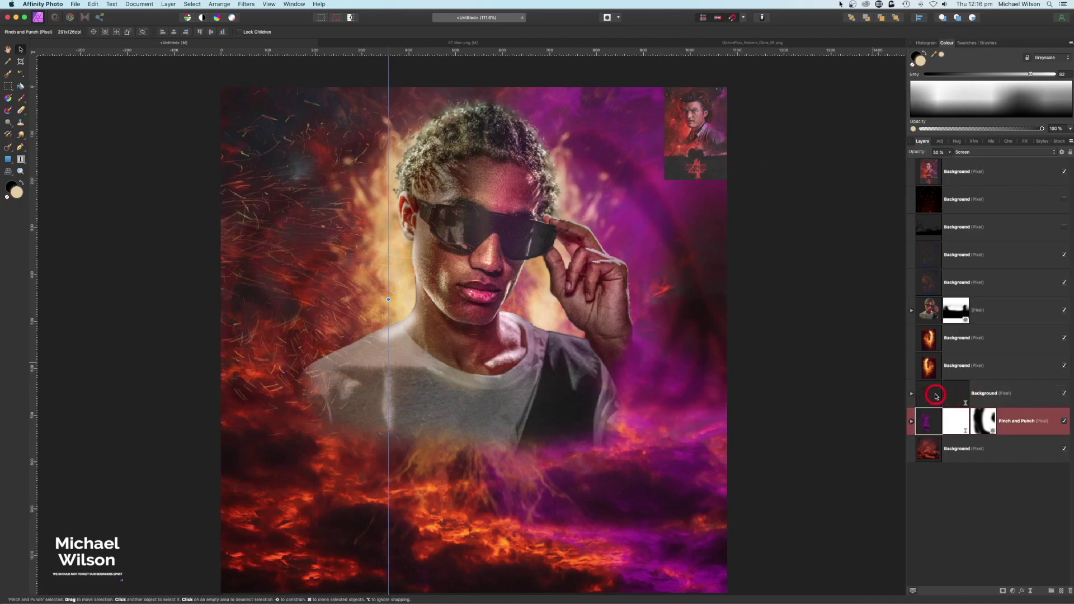
left_click(957, 386)
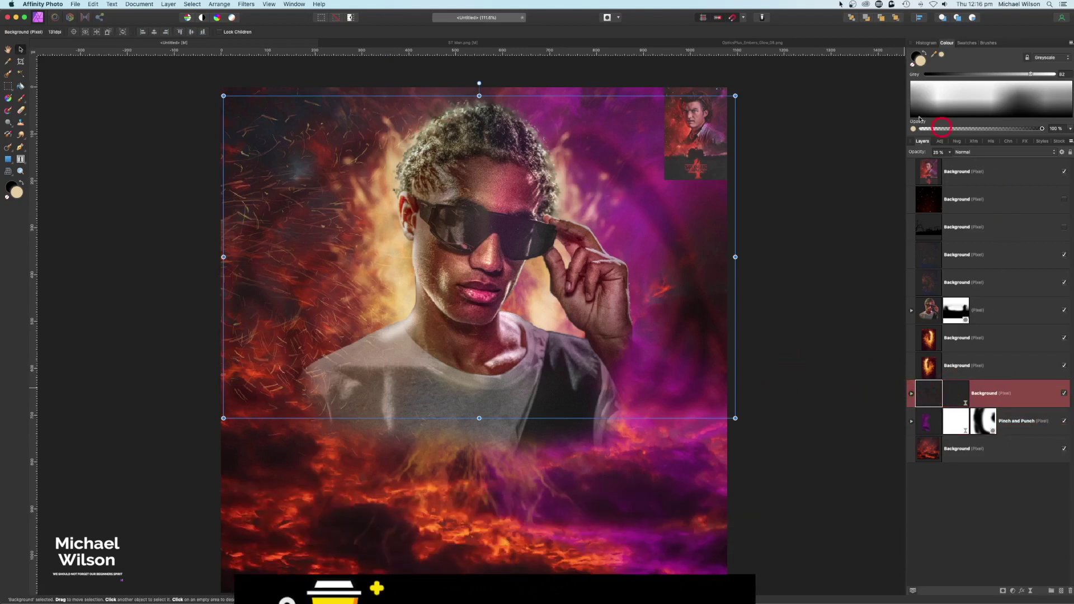
Step: Show the black silhouette layer with the bare tree, palm trees and building along the poster's lower edge
left_click(985, 230)
left_click(1063, 227)
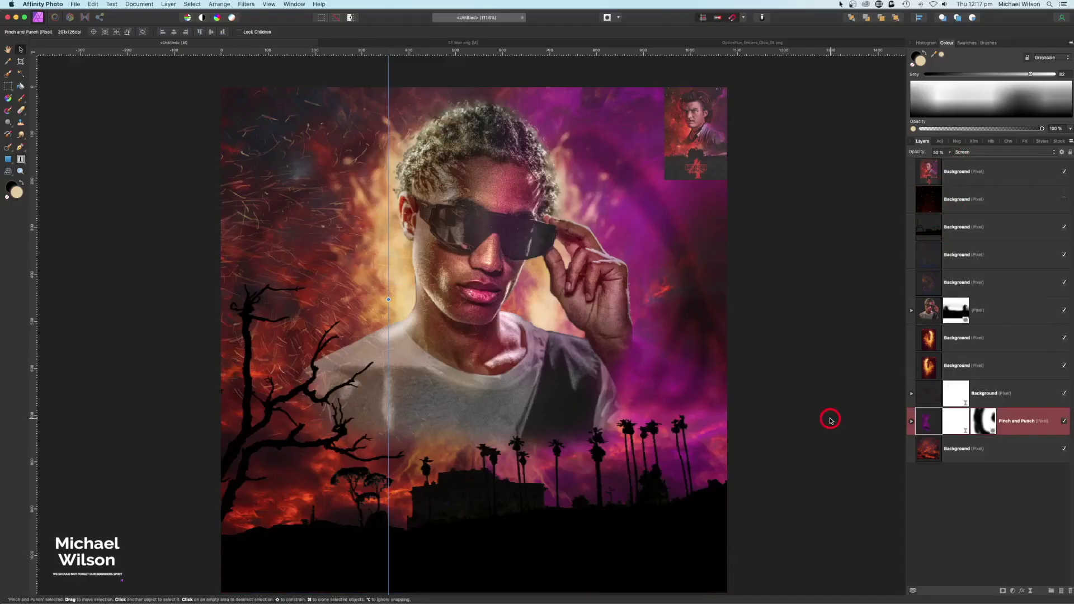
Step: Show the glowing embers layer over the whole poster and set its blend mode to Screen
left_click(1064, 199, "alt")
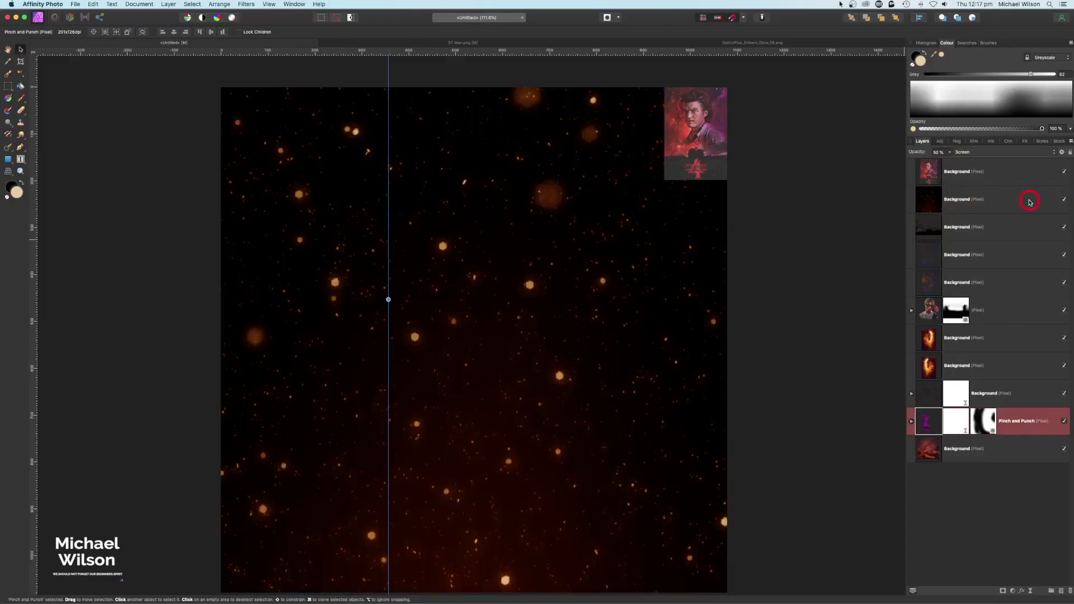
left_click(979, 200)
left_click(979, 163)
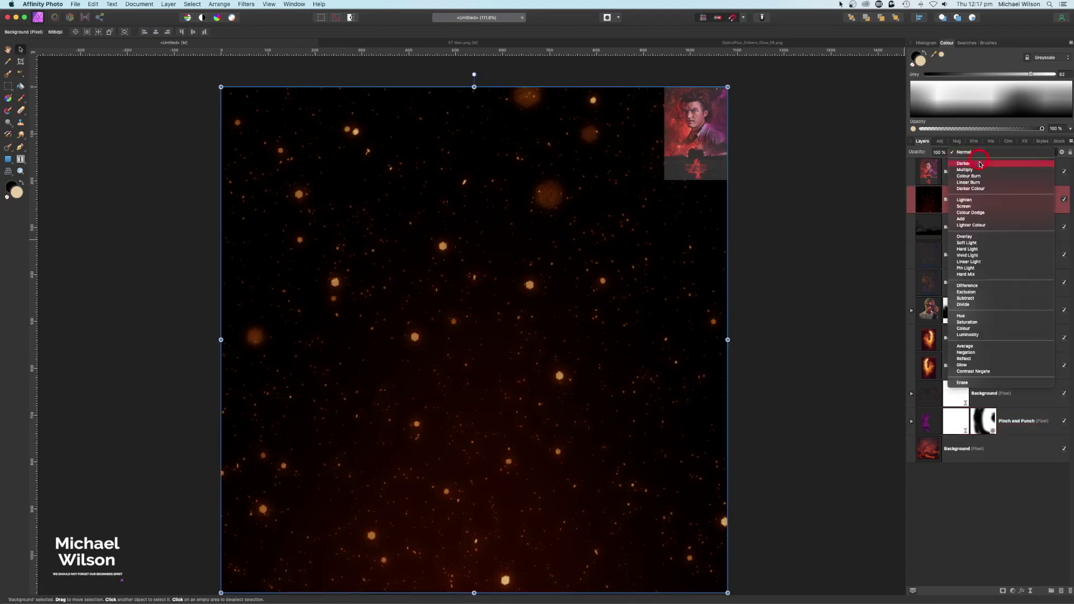
left_click(973, 206)
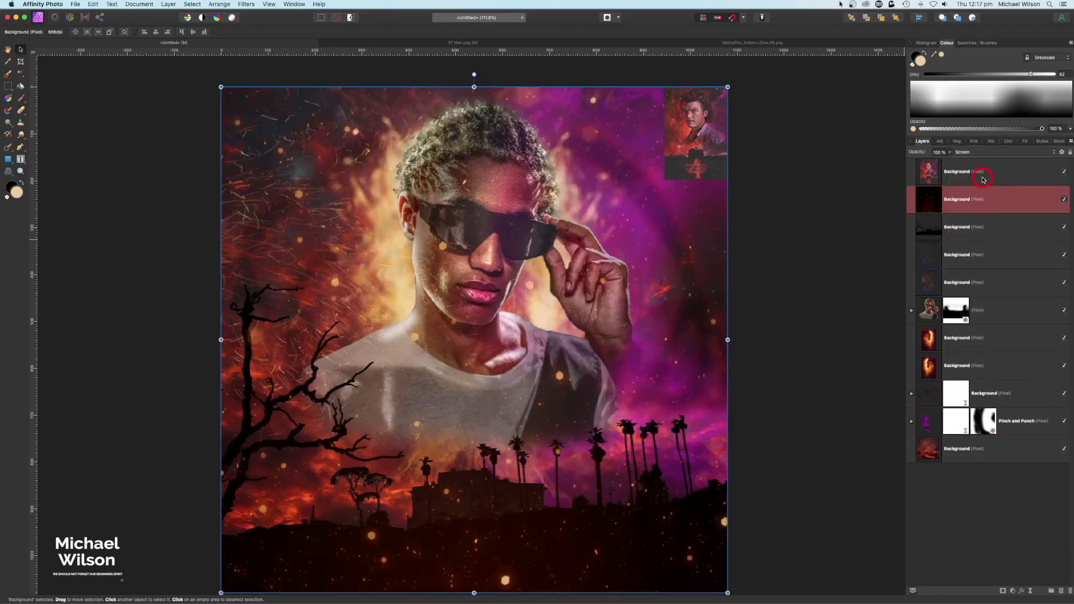
Step: Lower the embers layer's opacity to just over half and erase the embers covering the man's face
left_click_drag(951, 154, 915, 163)
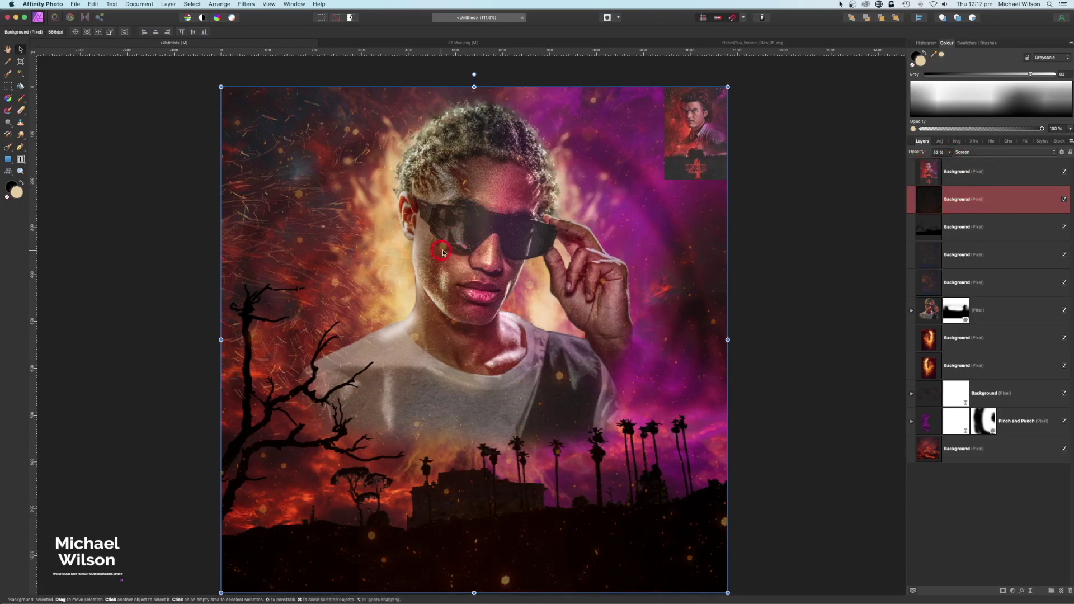
left_click(21, 109)
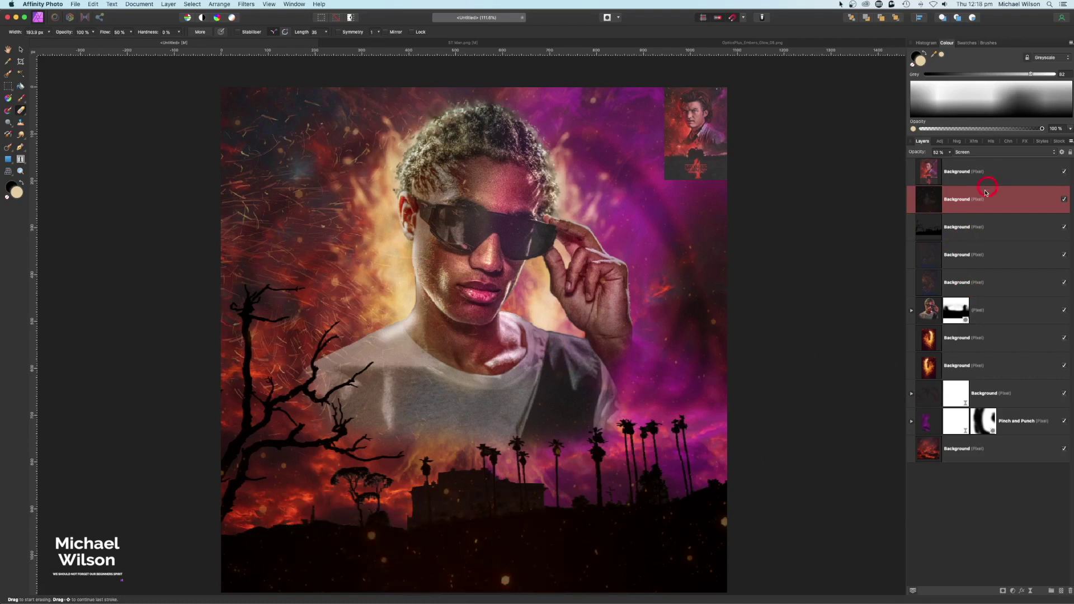
Step: Duplicate the black silhouette layer and move the copy above the embers layer to hide embers over the ground
left_click(979, 228)
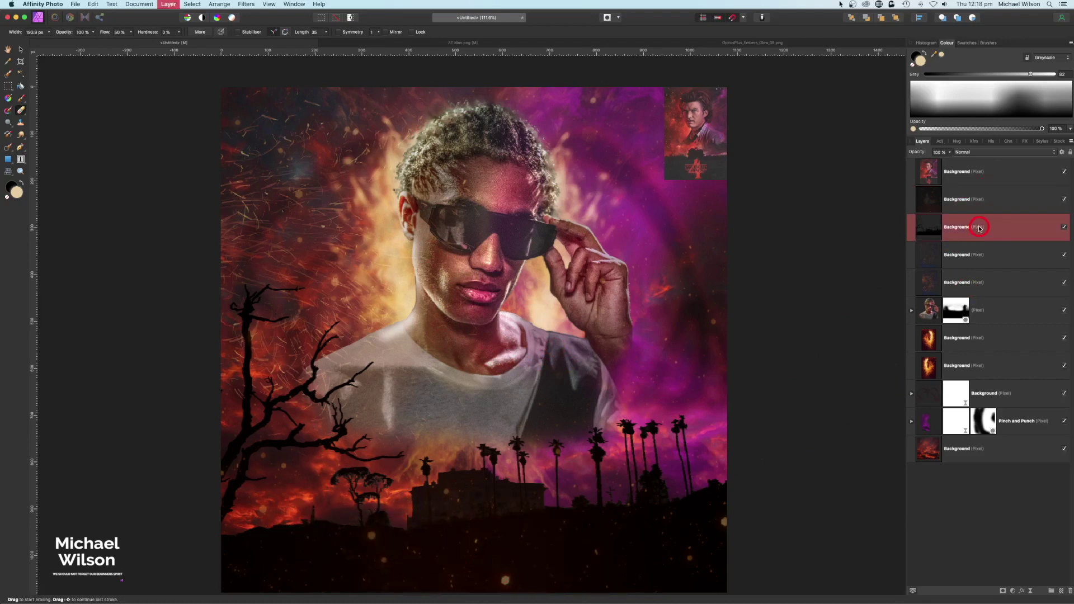
key("super+j")
left_click_drag(979, 228, 975, 192)
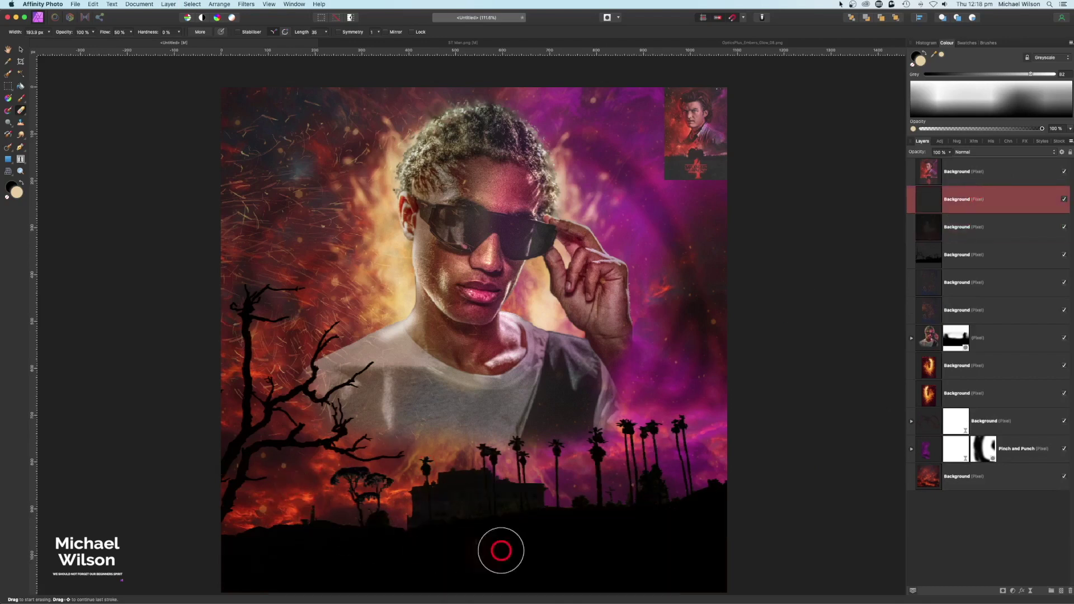
key("h")
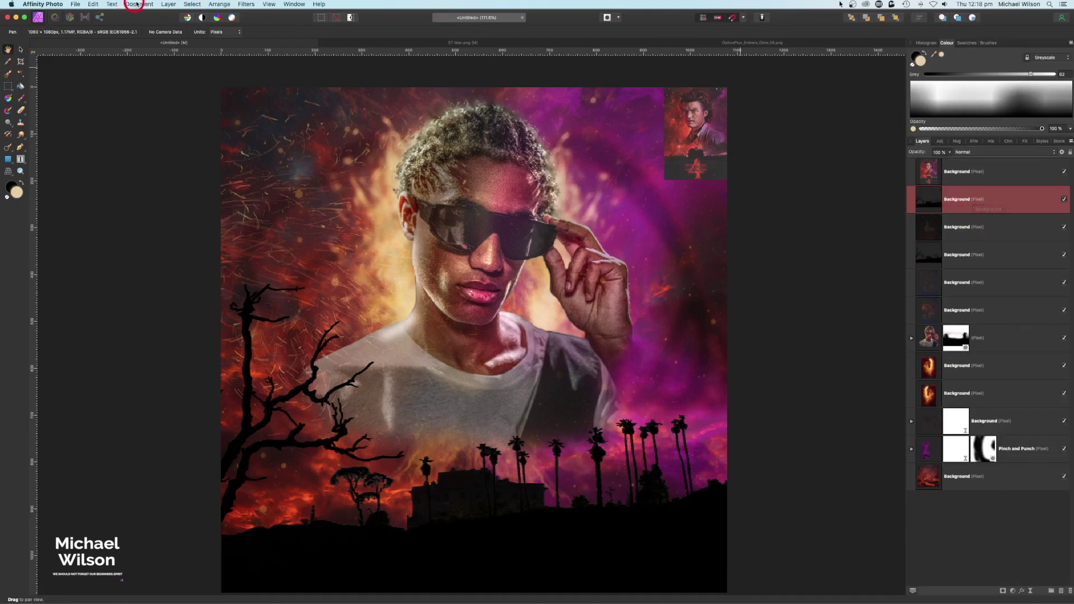
Step: Merge the visible layers into a new layer and develop it with 100% clarity, -21% saturation and raised vibrance
left_click(166, 4)
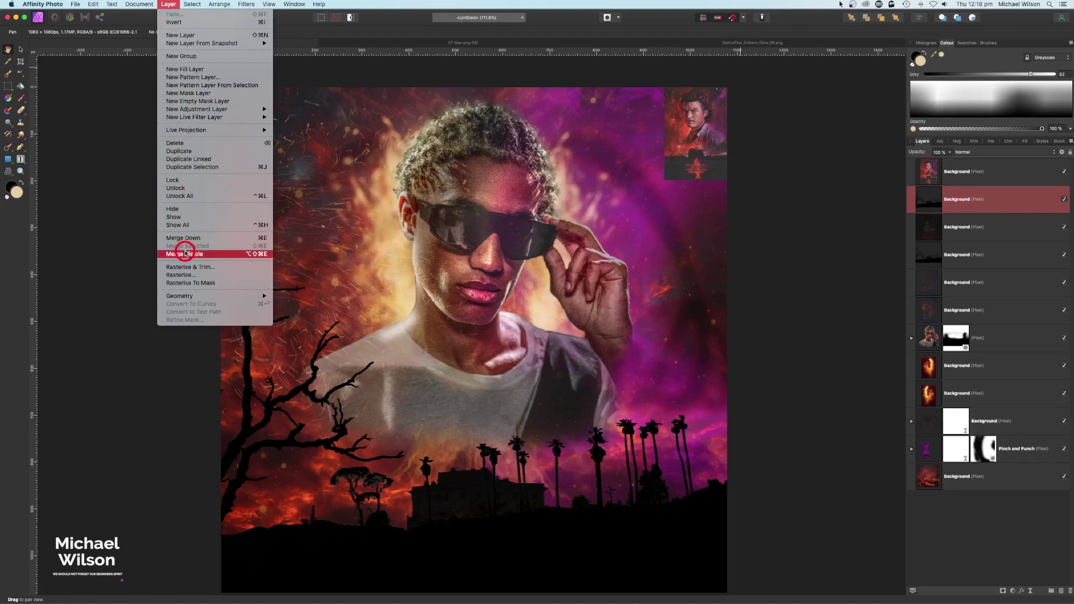
left_click(185, 253)
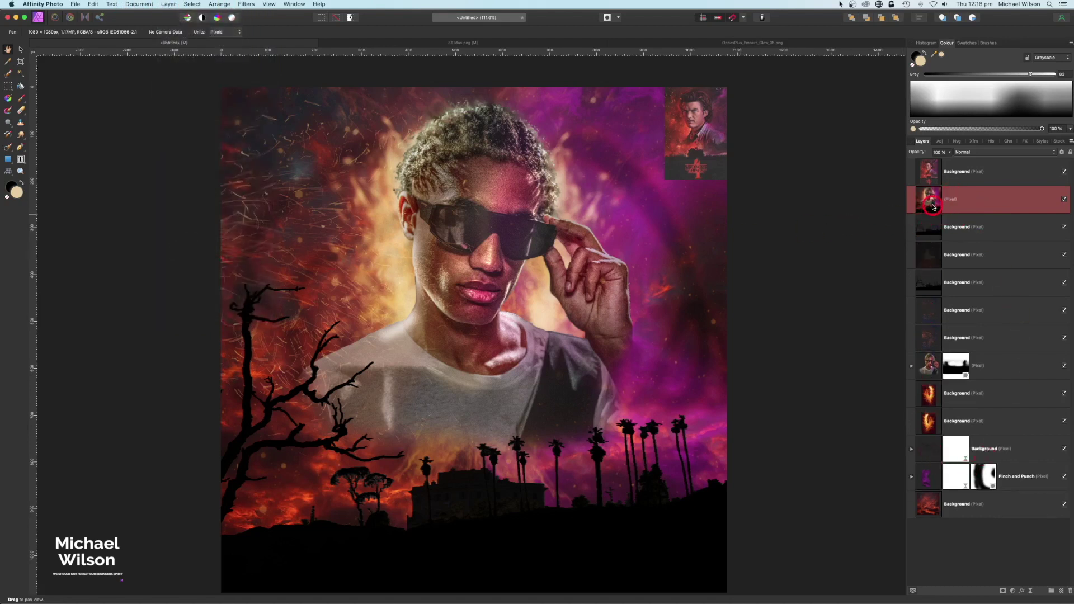
left_click(70, 18)
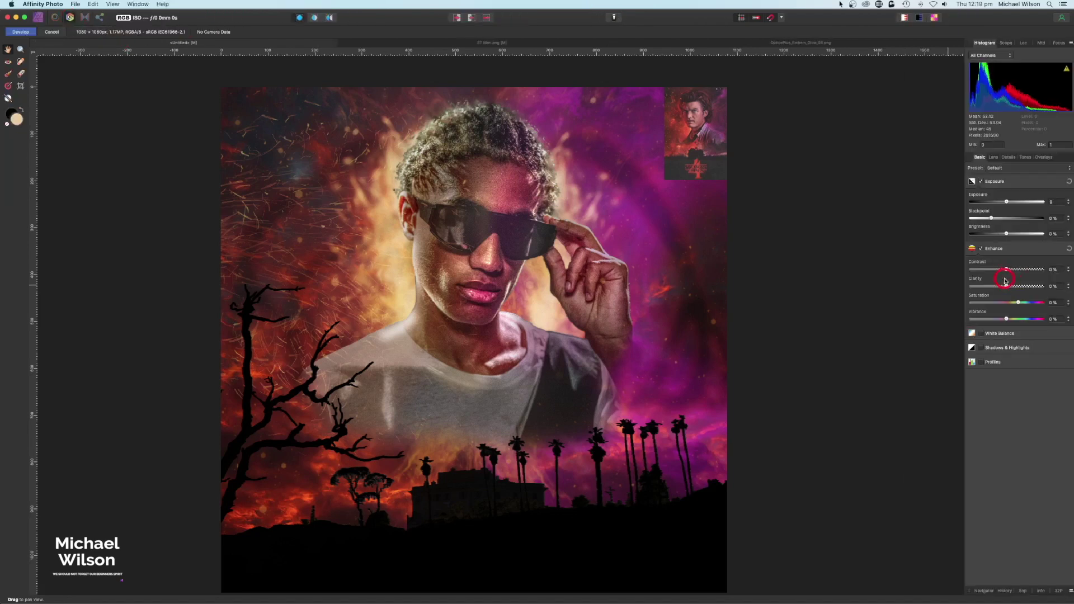
mouse_move(1007, 286)
left_mouse_down()
mouse_move(1043, 288)
mouse_move(1010, 305)
left_mouse_up()
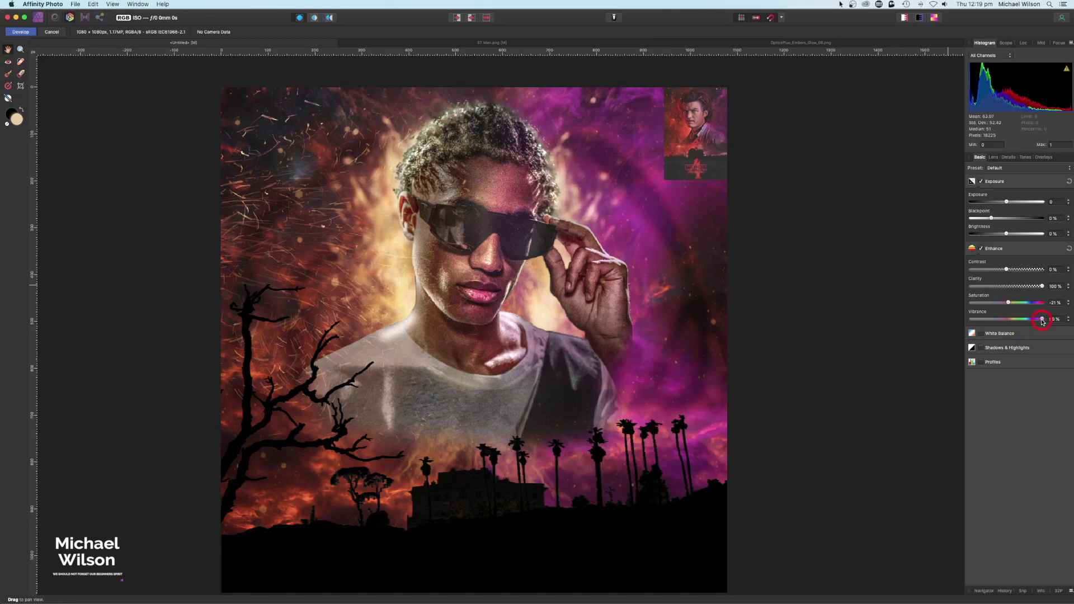
left_click(26, 32)
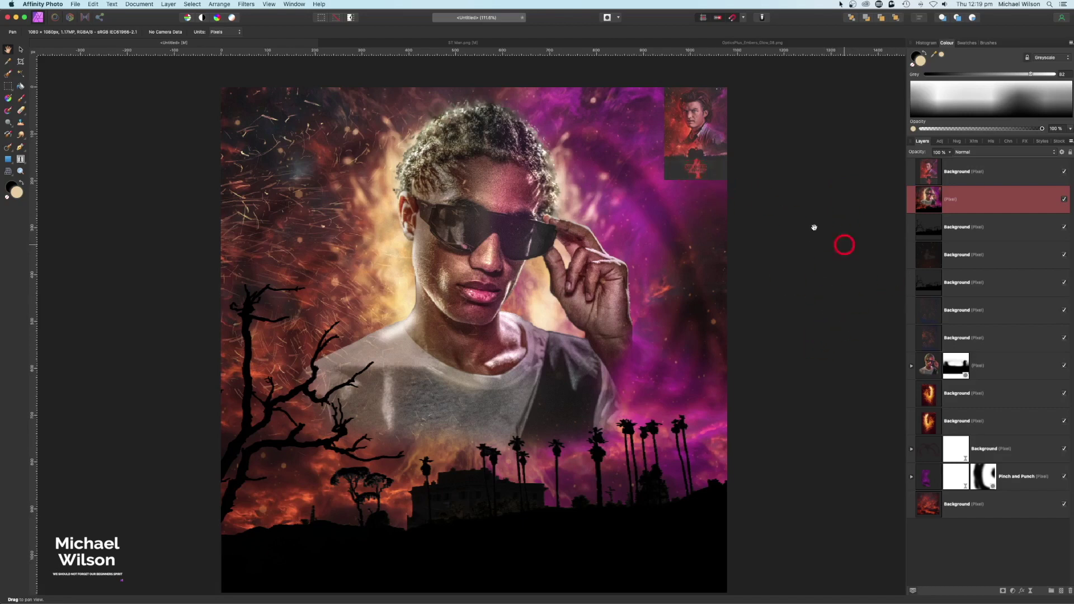
Step: Draw a text frame over the black ground along the poster's lower edge and set its font to ITF Devanagari Marathi
left_click(21, 159)
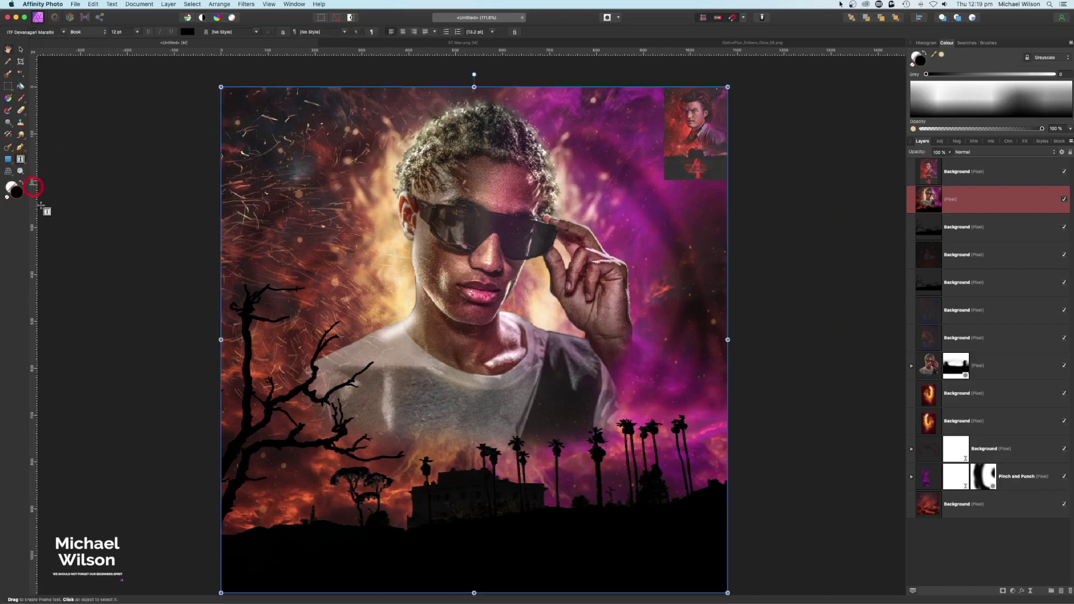
left_click_drag(390, 508, 609, 569)
left_click(451, 526)
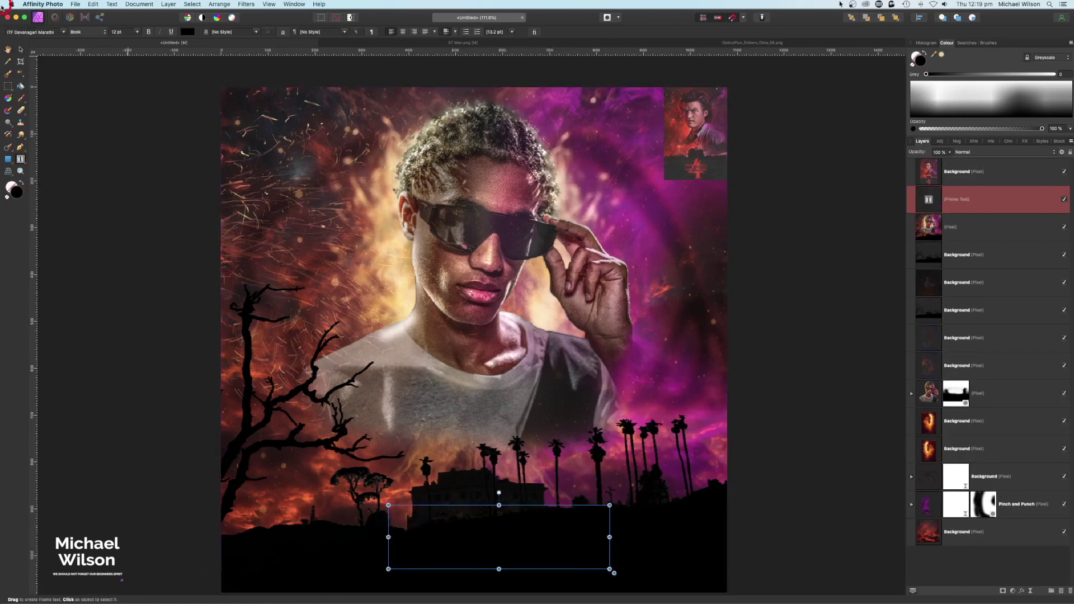
left_click(64, 35)
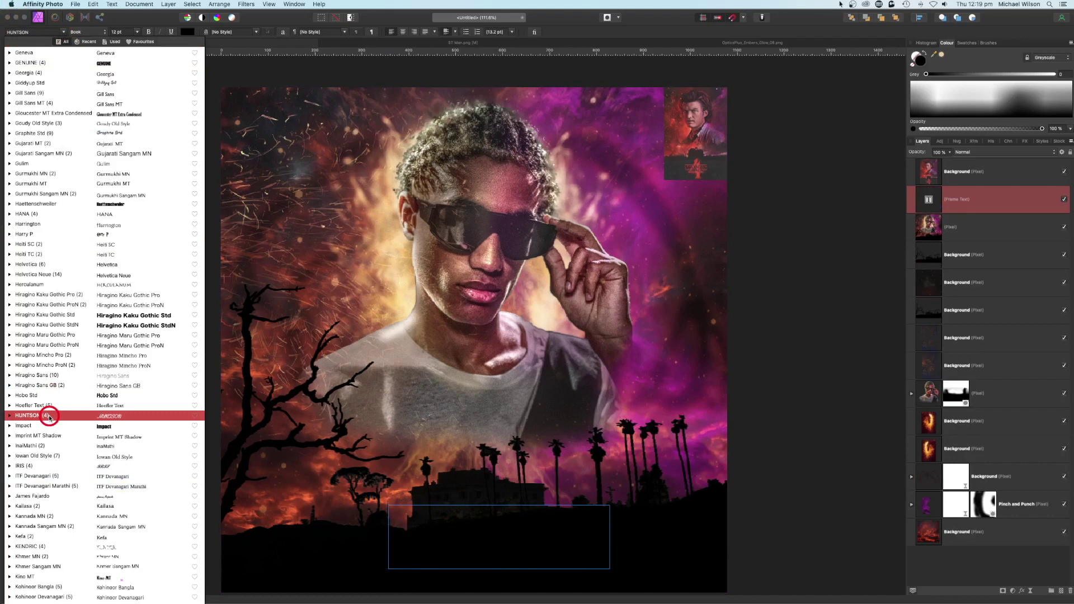
left_click(50, 486)
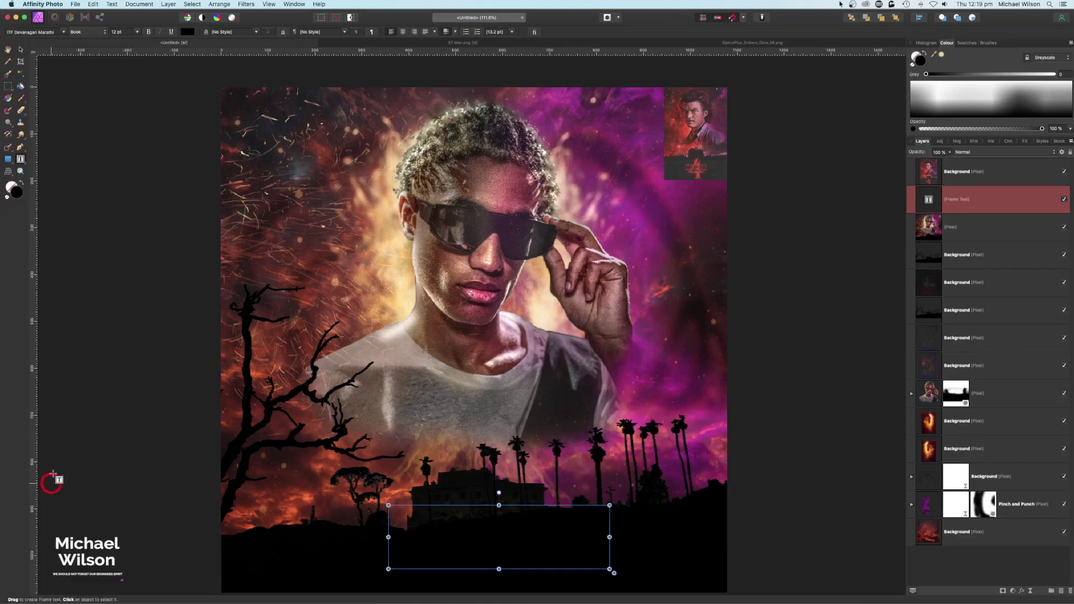
Step: Enter the title AFFINITY PHOTO on two lines at 30 pt in the text frame and centre it
left_click(137, 33)
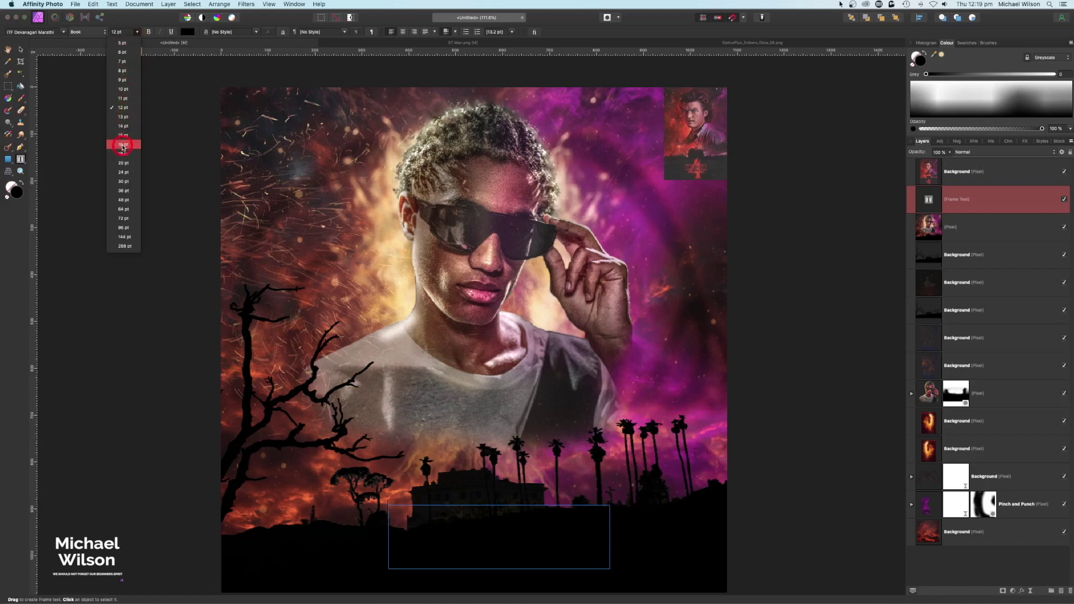
left_click(124, 181)
left_click(522, 548)
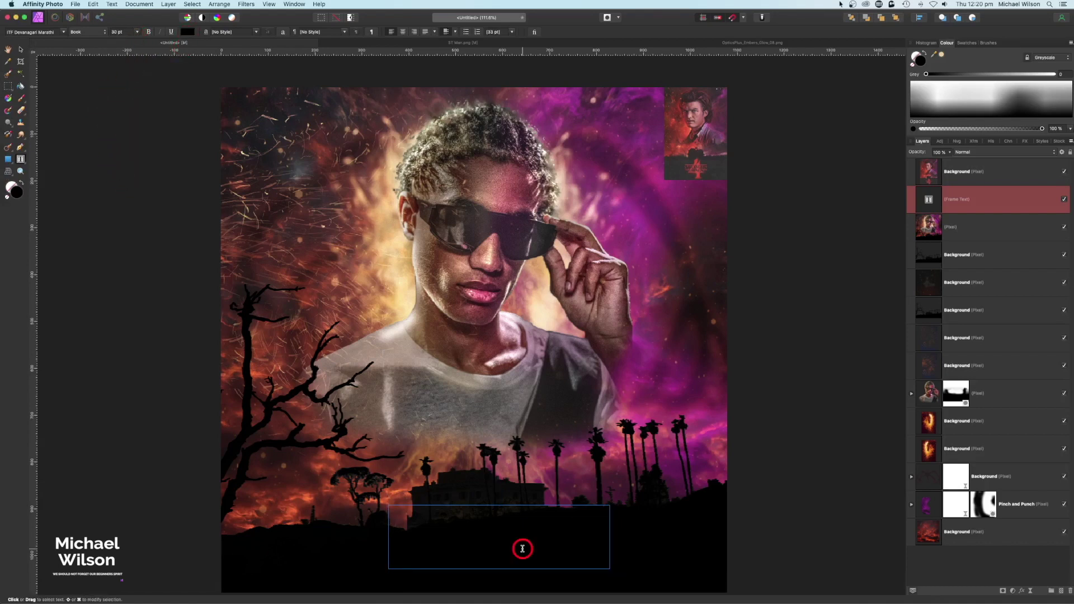
type("AFFINITY")
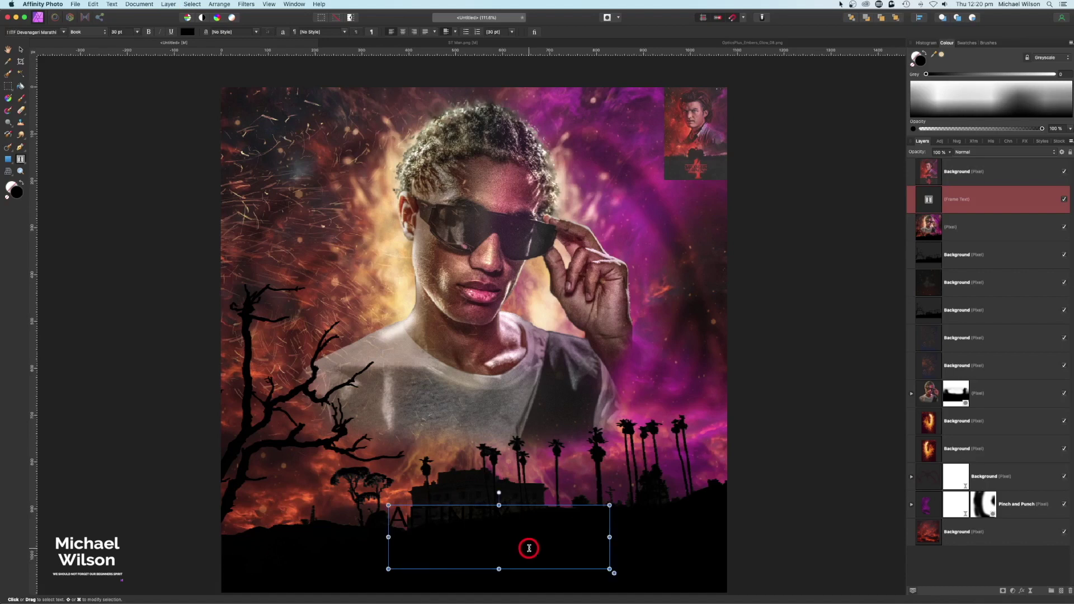
left_click_drag(491, 548, 383, 524)
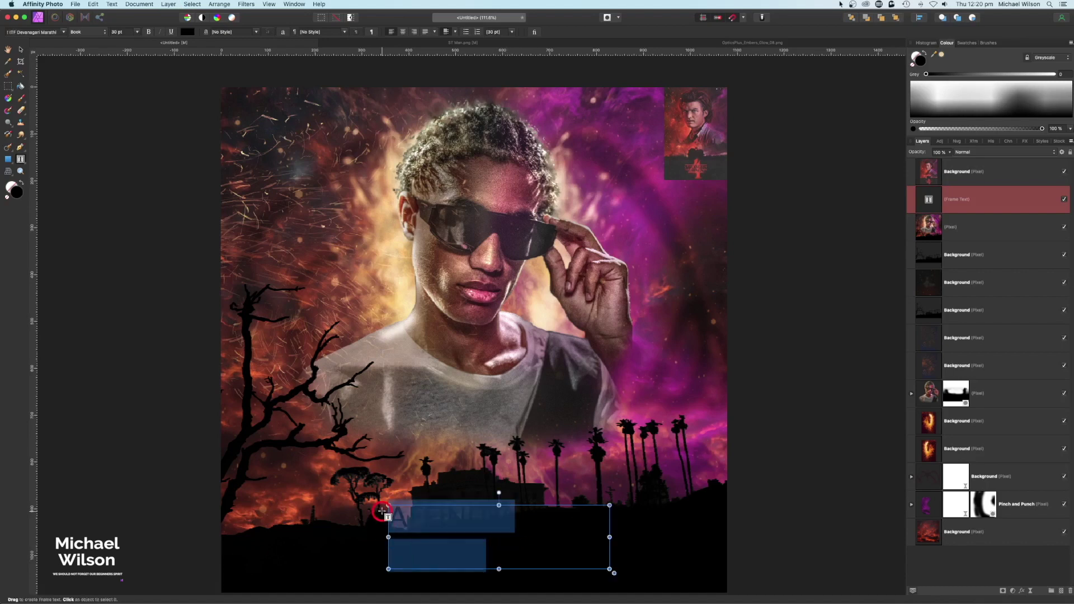
left_click(405, 32)
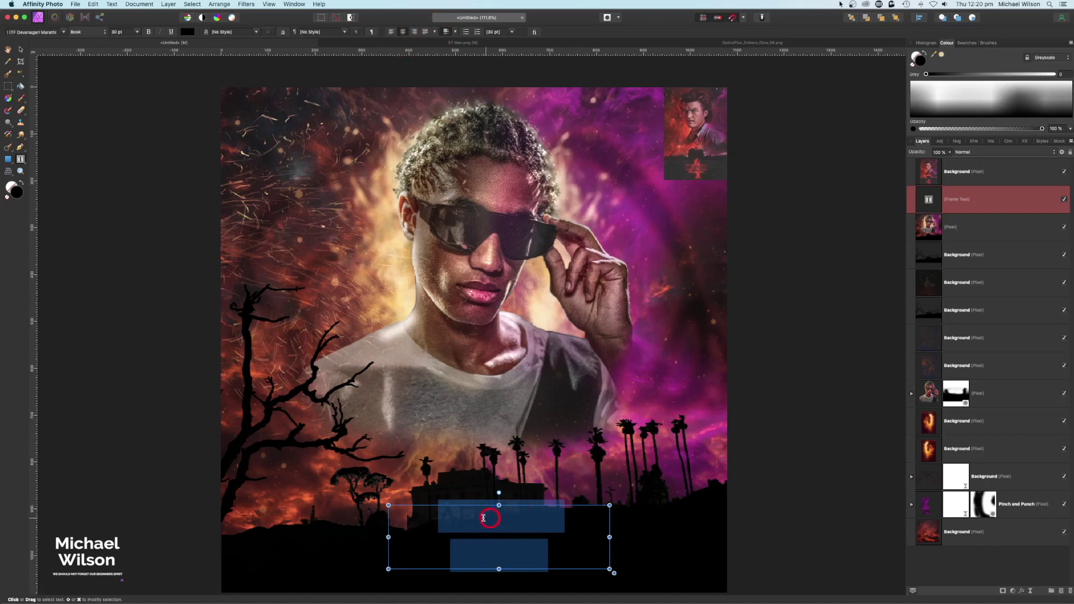
Step: Apply the Strange 2 style to the title text and return to the layer list
left_click(1041, 142)
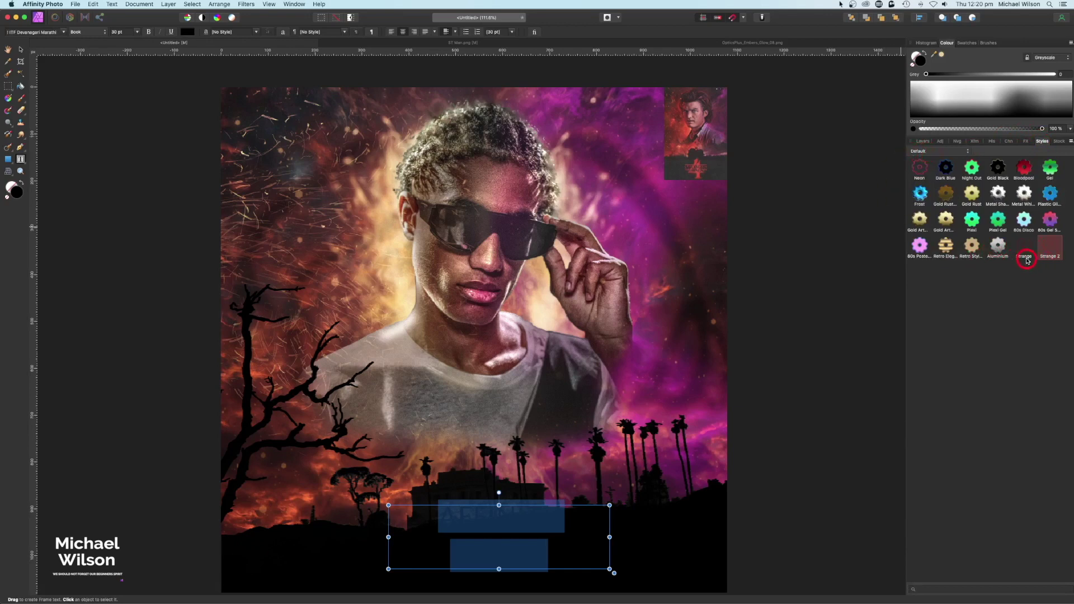
left_click(1053, 248)
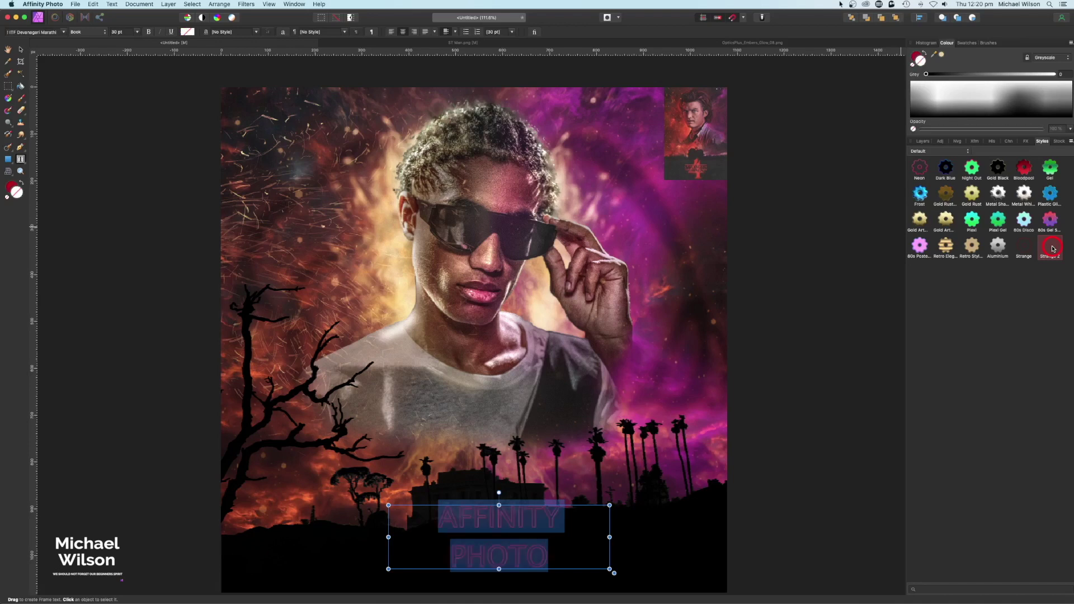
left_click(930, 144)
left_click(8, 52)
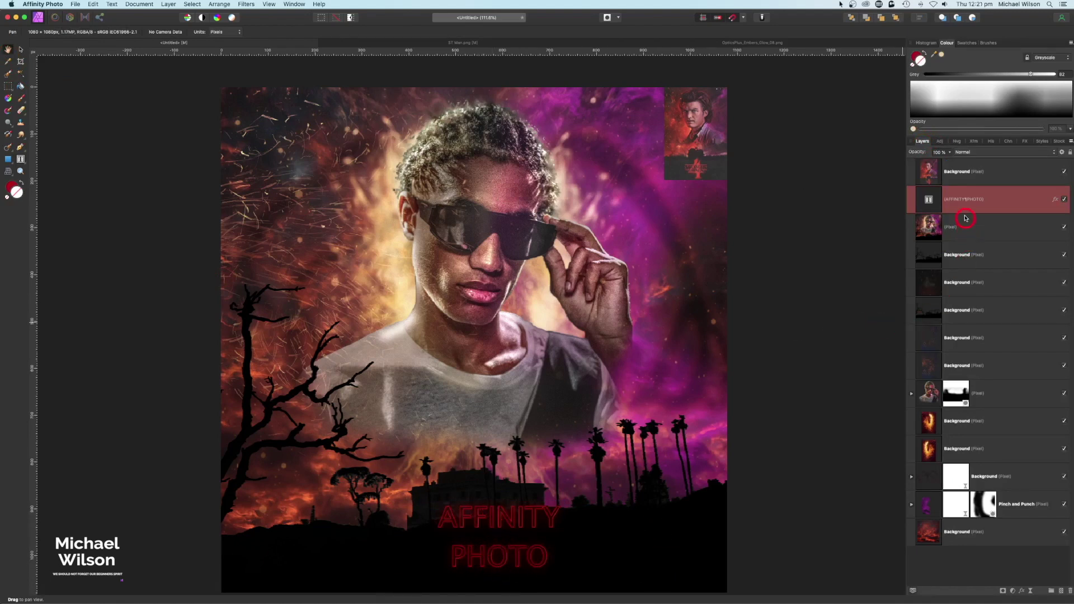
Step: Rasterise the title layer with its layer effects preserved and move the title slightly down and left on the black ground
right_click(937, 200)
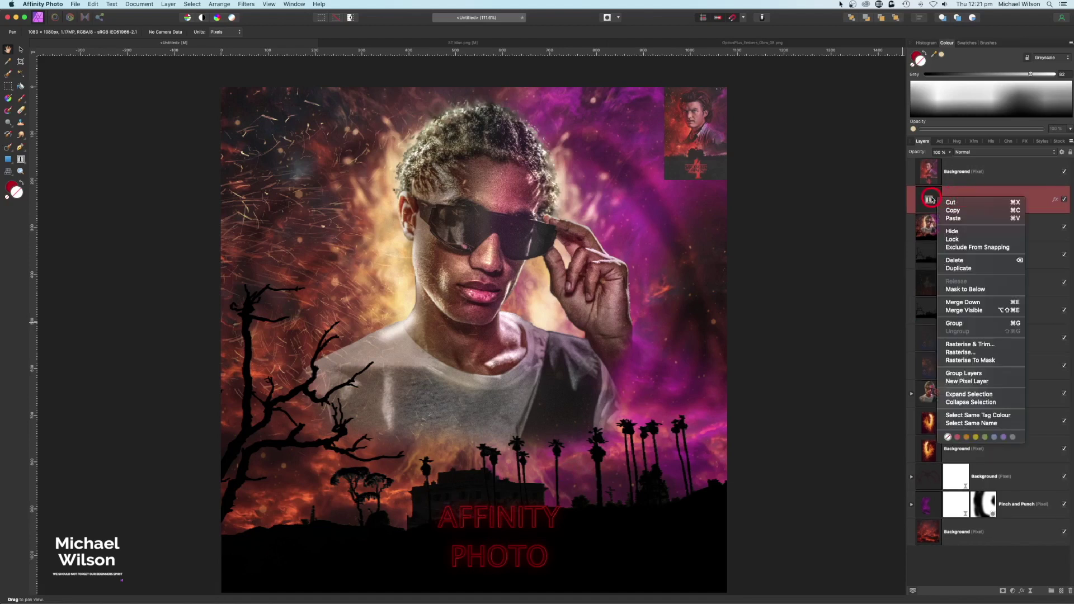
left_click(959, 352)
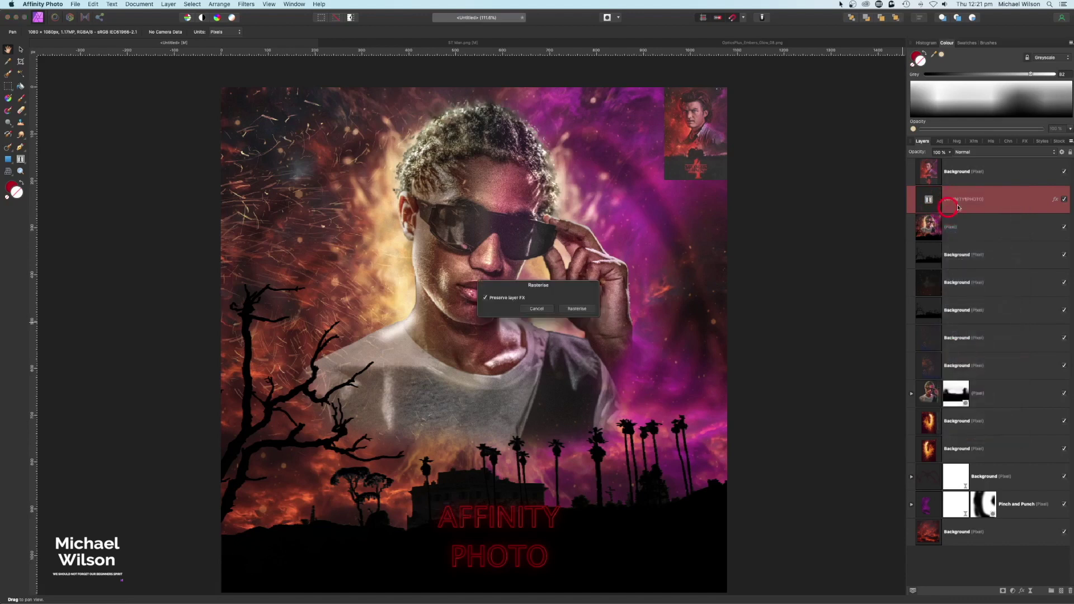
left_click(570, 311)
key("v")
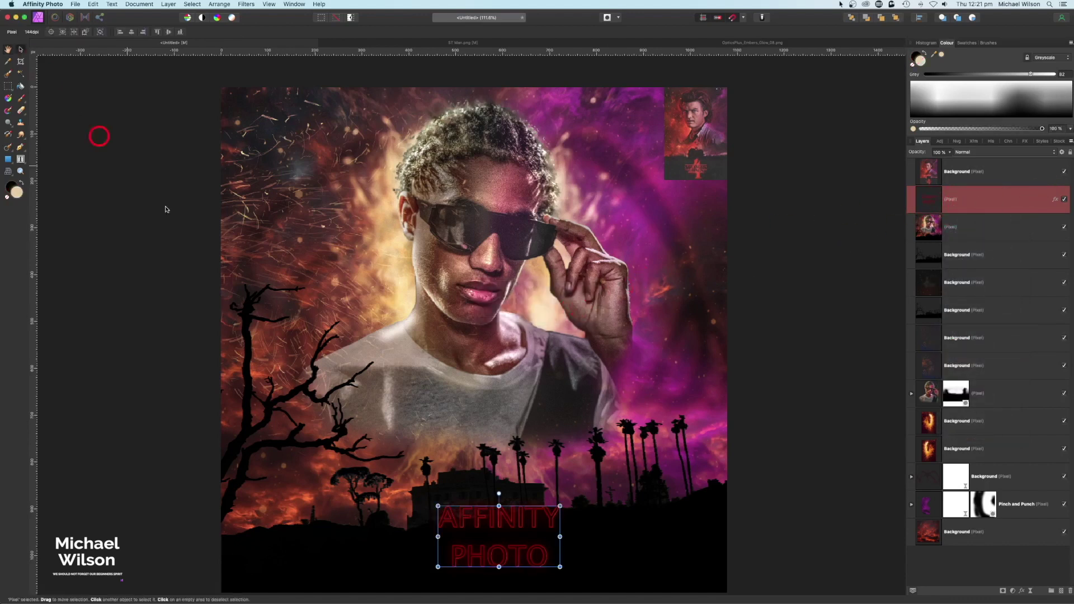
left_click(536, 529)
left_click_drag(536, 528, 520, 539)
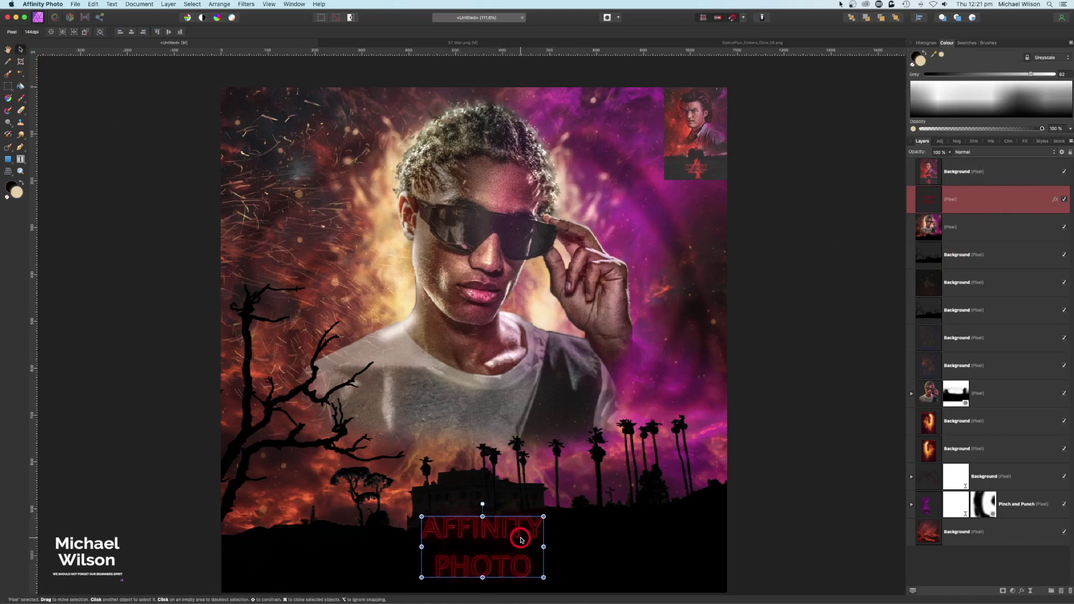
Step: Raise the title's Outer Glow intensity to about 87% in its layer effects
left_click(1054, 199)
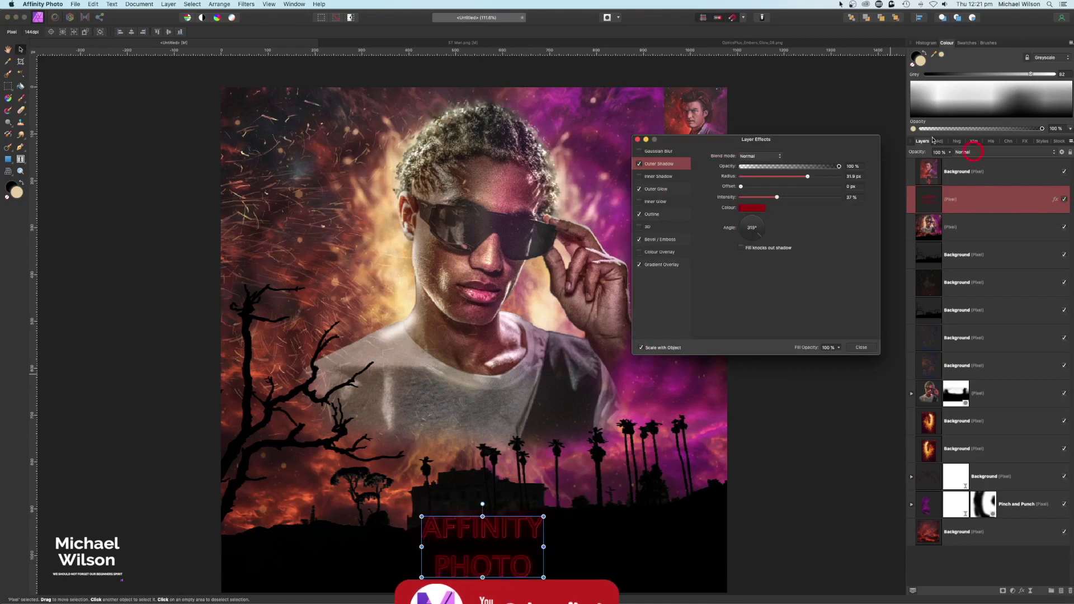
left_click(664, 190)
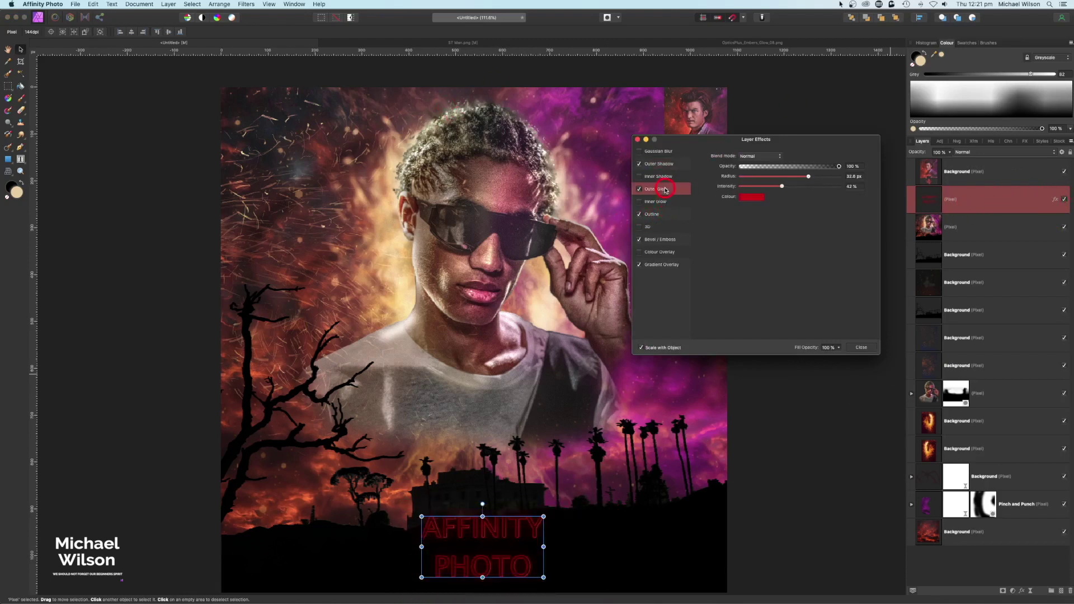
left_click(781, 187)
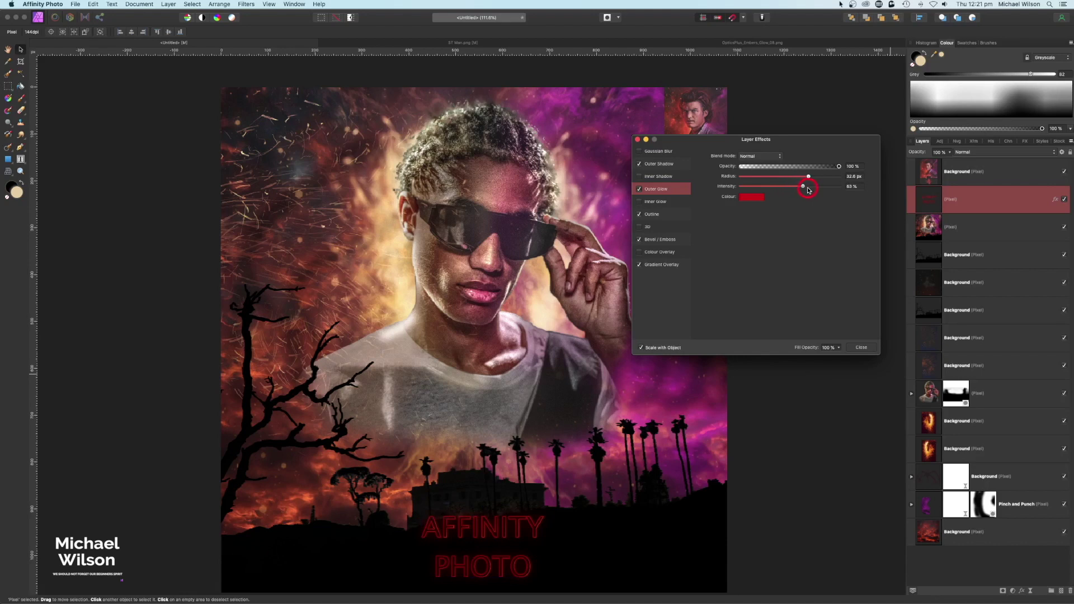
left_click_drag(807, 190, 822, 191)
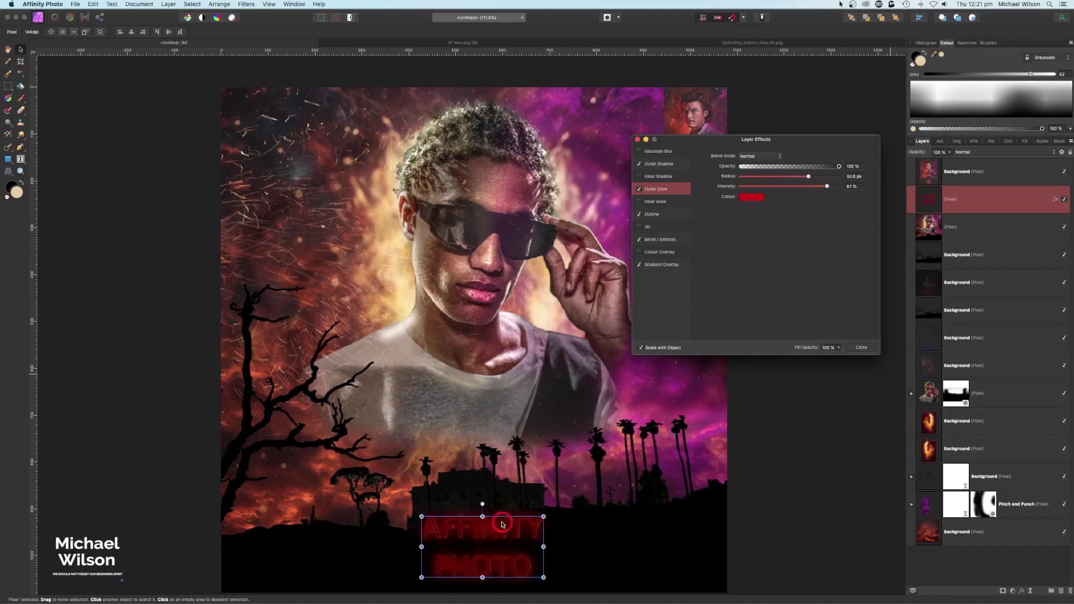
left_click(637, 156)
left_click(638, 140)
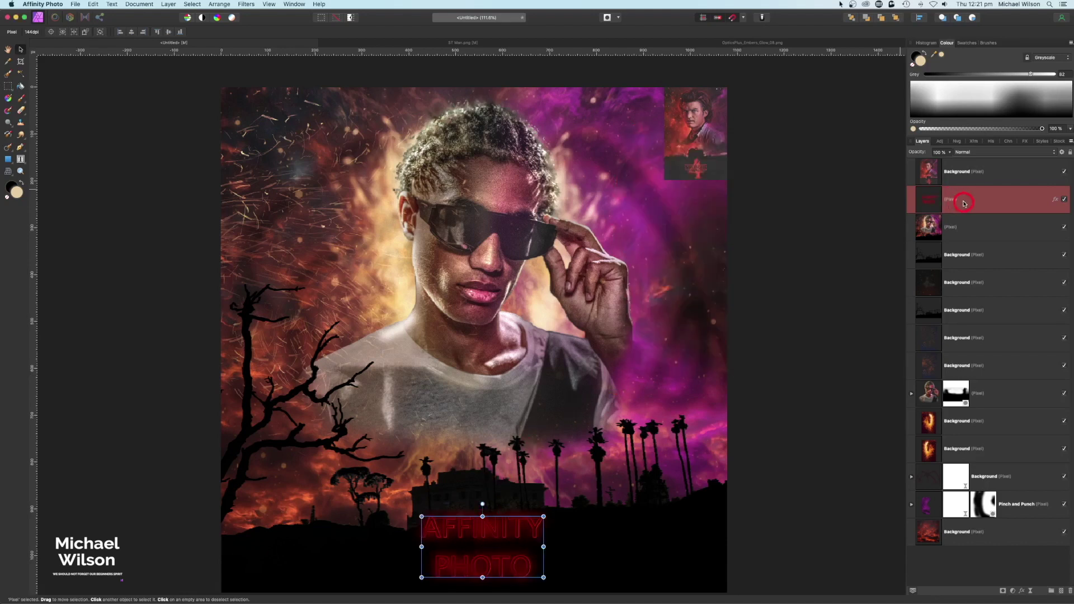
Step: Take up the Erase Brush on the title layer and reduce its width to about 53 px
left_click(21, 110)
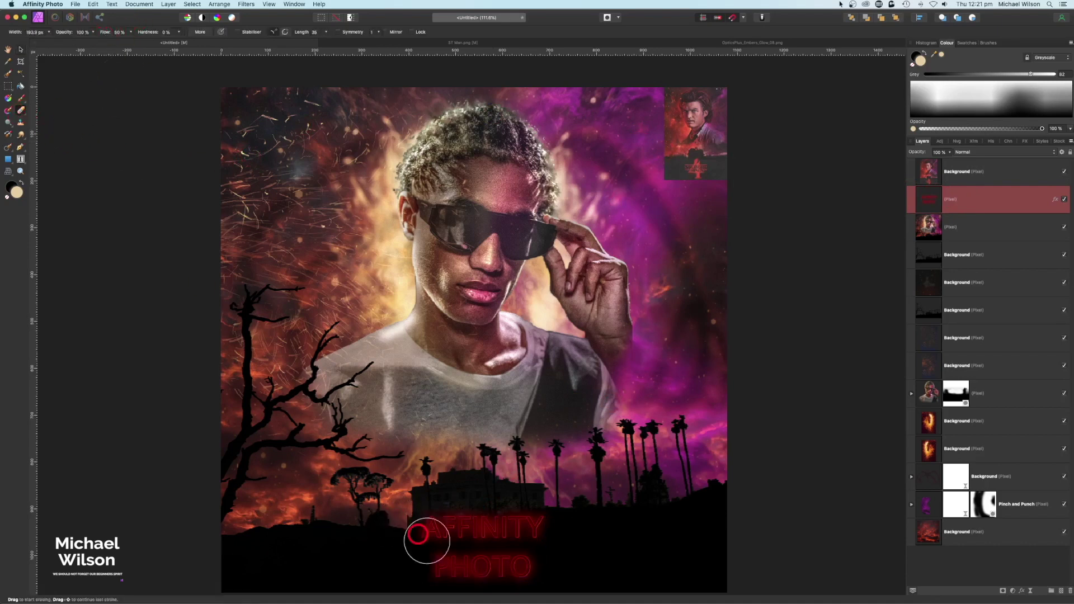
key("bracketleft")
key("bracketleft")
key("bracketleft")
key("bracketleft")
key("bracketleft")
key("bracketleft")
key("bracketleft")
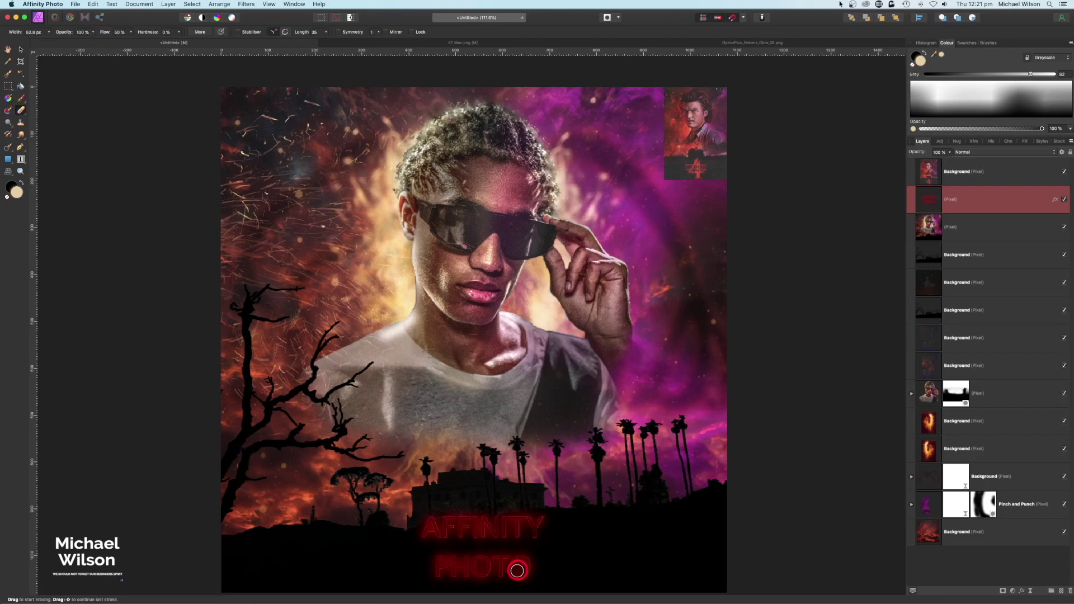
scroll(436, 529, "down", 1)
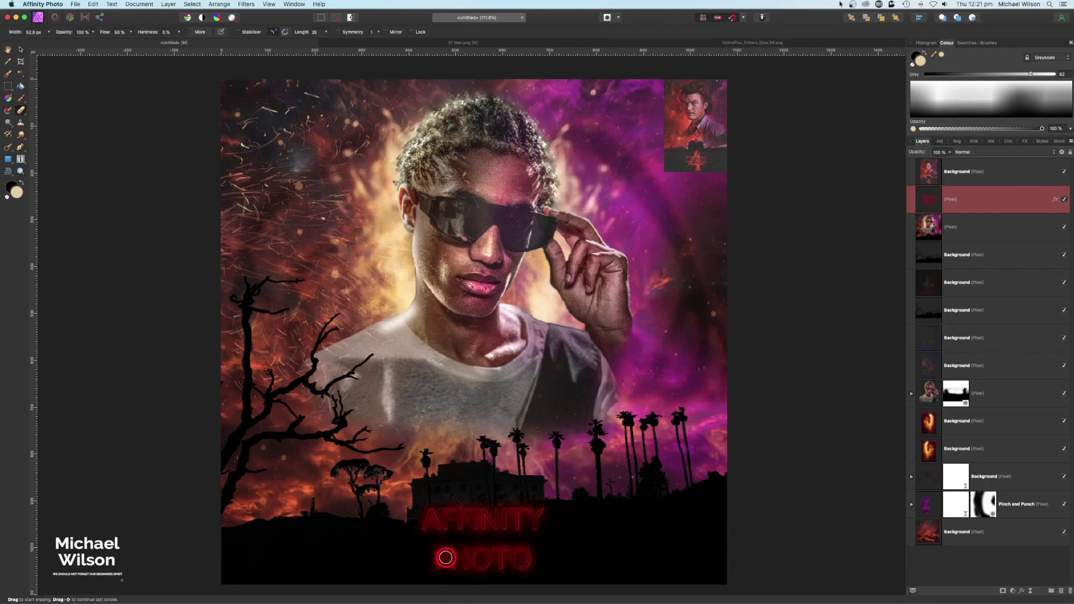
Step: Add an empty pixel layer above the title and choose the hard 4 px Basic brush for painting
left_click(1061, 591)
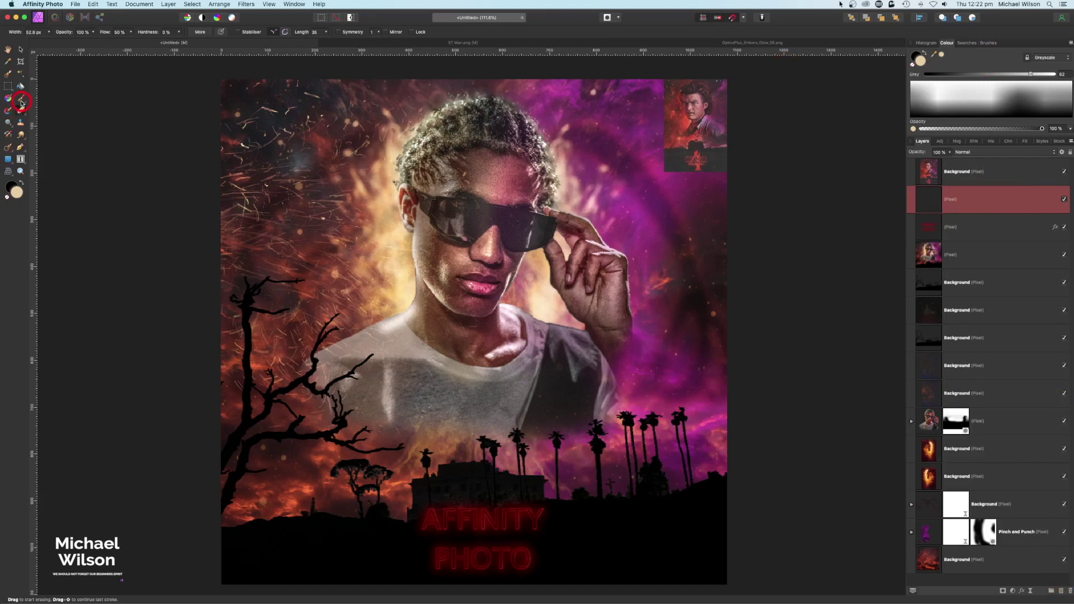
left_click(22, 101)
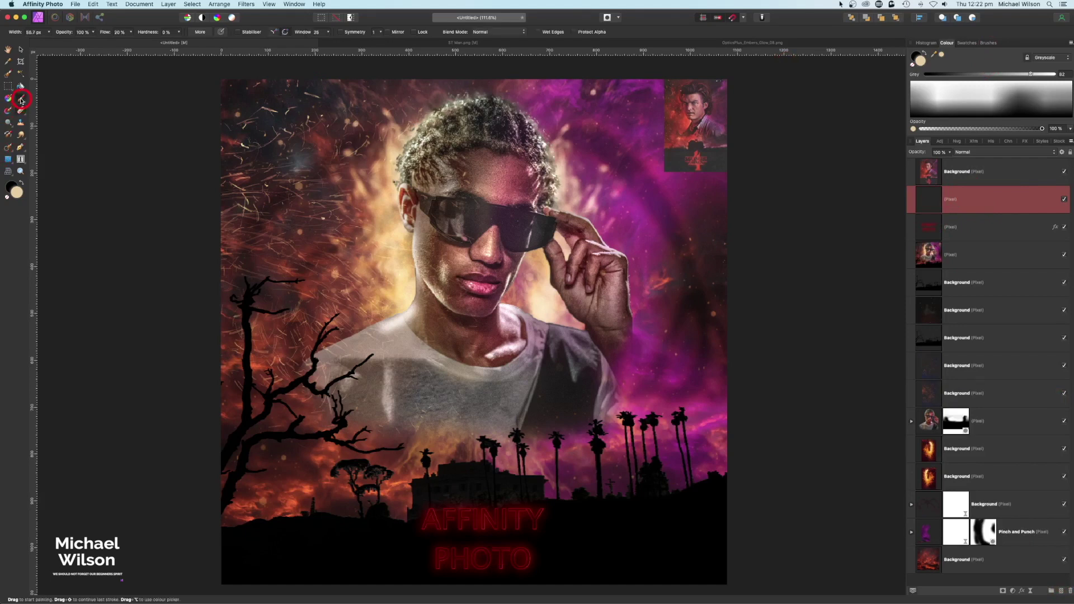
left_click(995, 45)
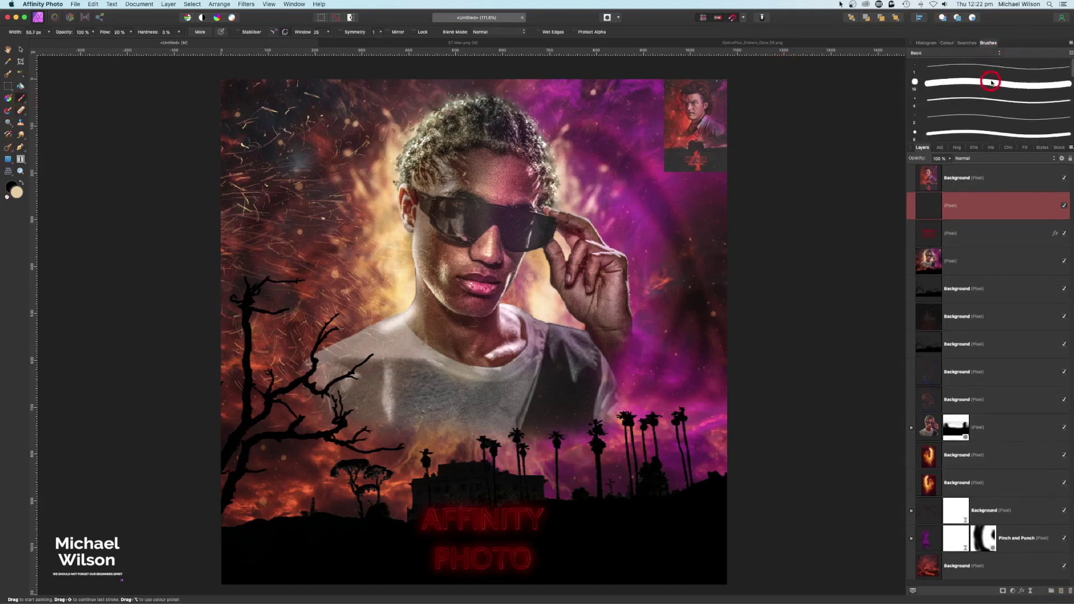
scroll(986, 99, "down", 1)
left_click(954, 92)
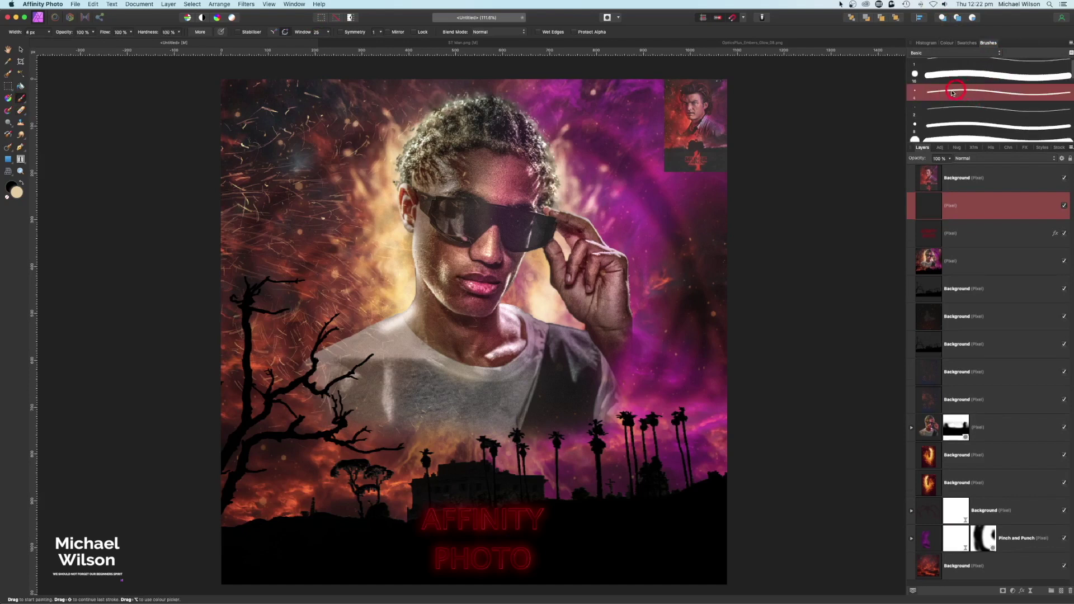
Step: Sample the dark red of the title lettering and make it the painting colour
left_click(948, 43)
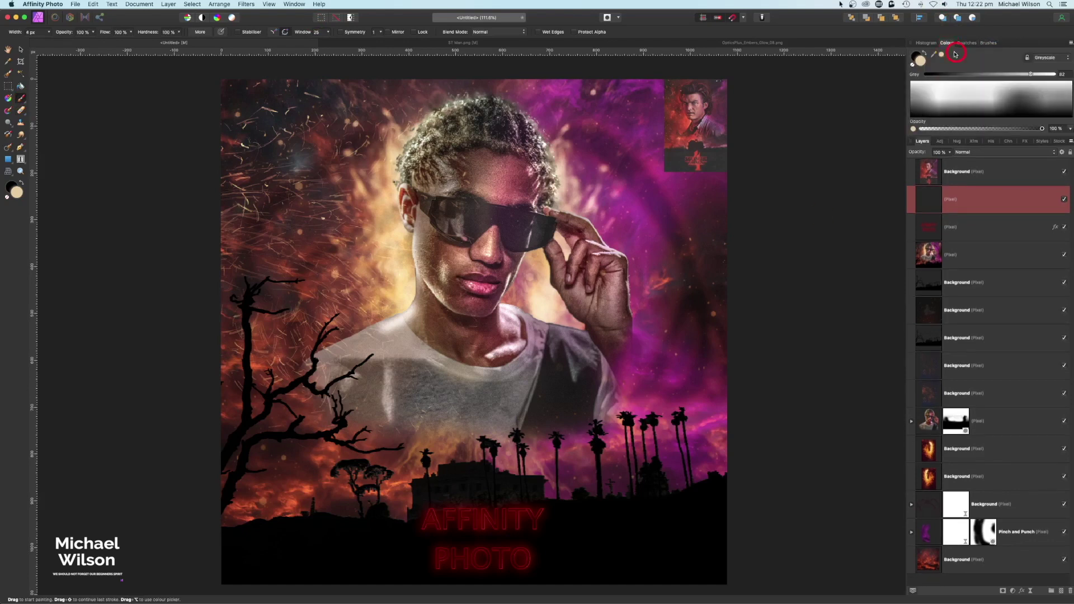
left_click_drag(936, 54, 488, 519)
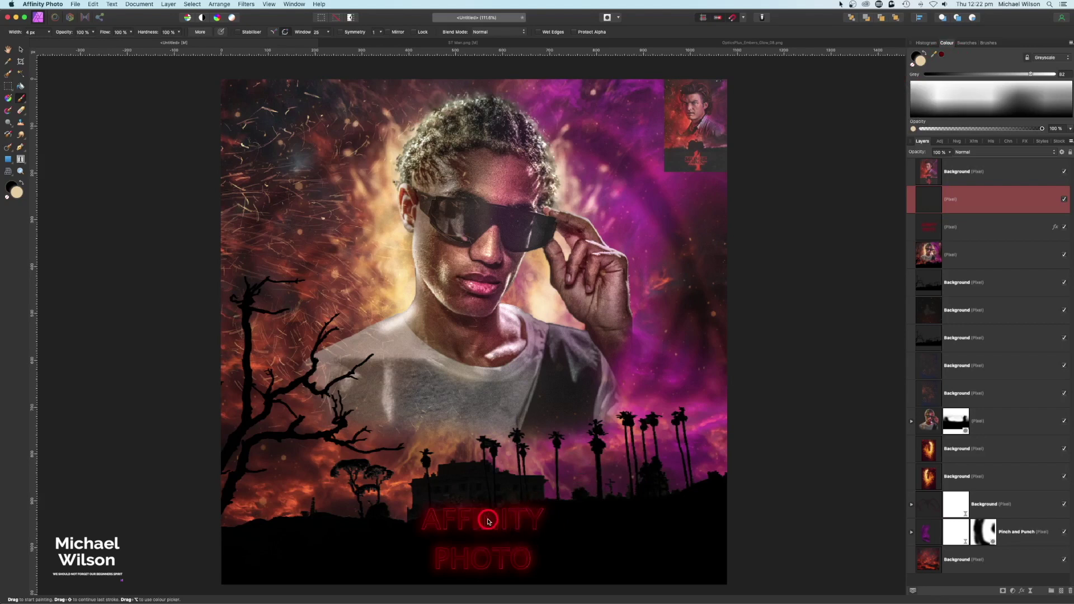
left_click(944, 56)
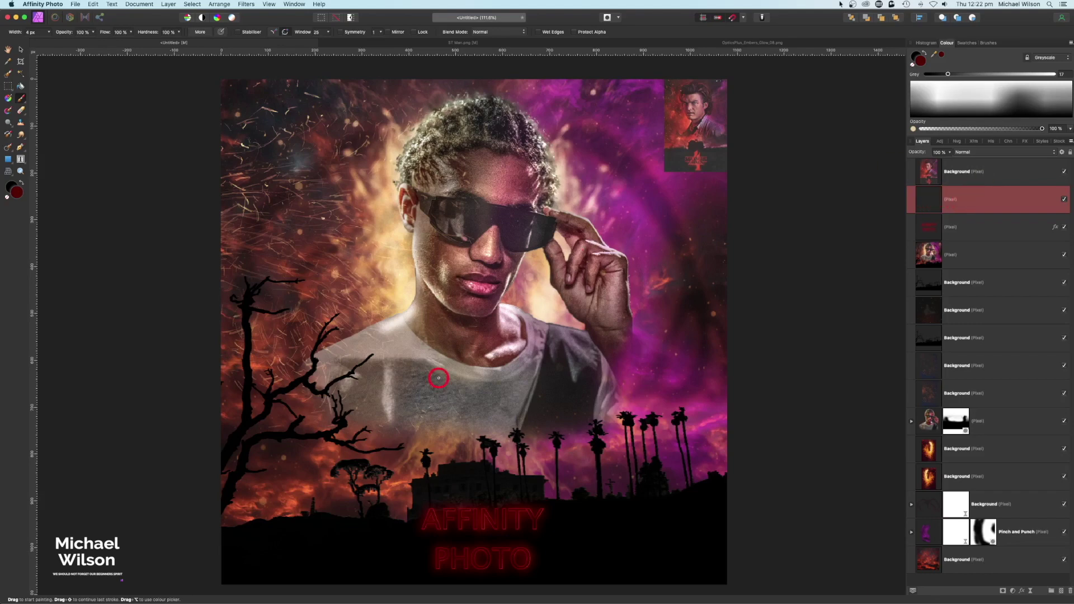
Step: Paint thin straight red lines above AFFINITY and on both sides of PHOTO, level with the tops of its letters
scroll(438, 378, "up", 5)
scroll(438, 377, "down", 8)
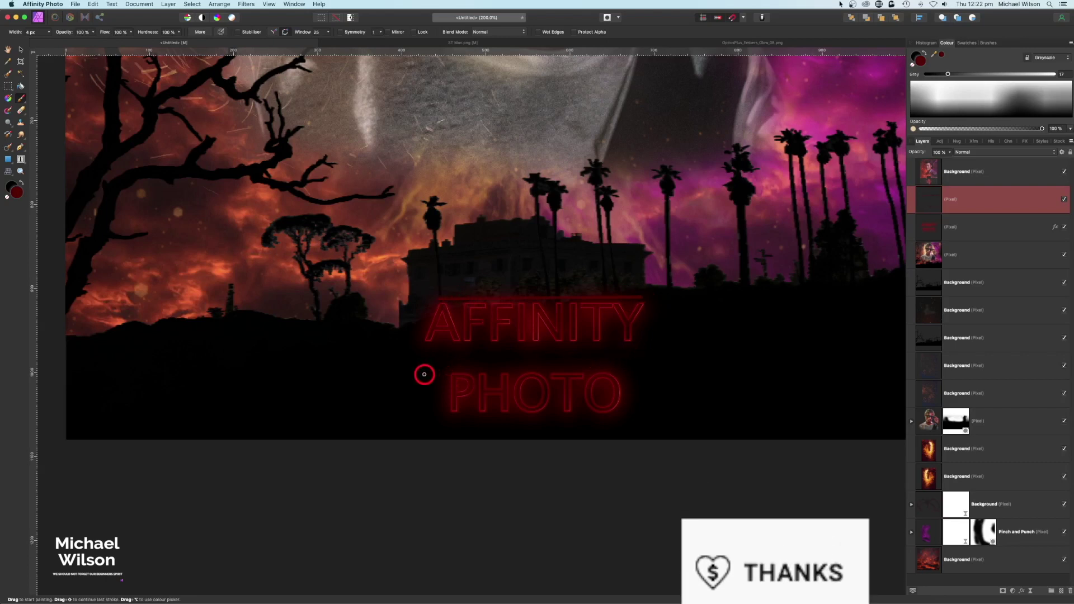
left_click_drag(429, 374, 640, 376)
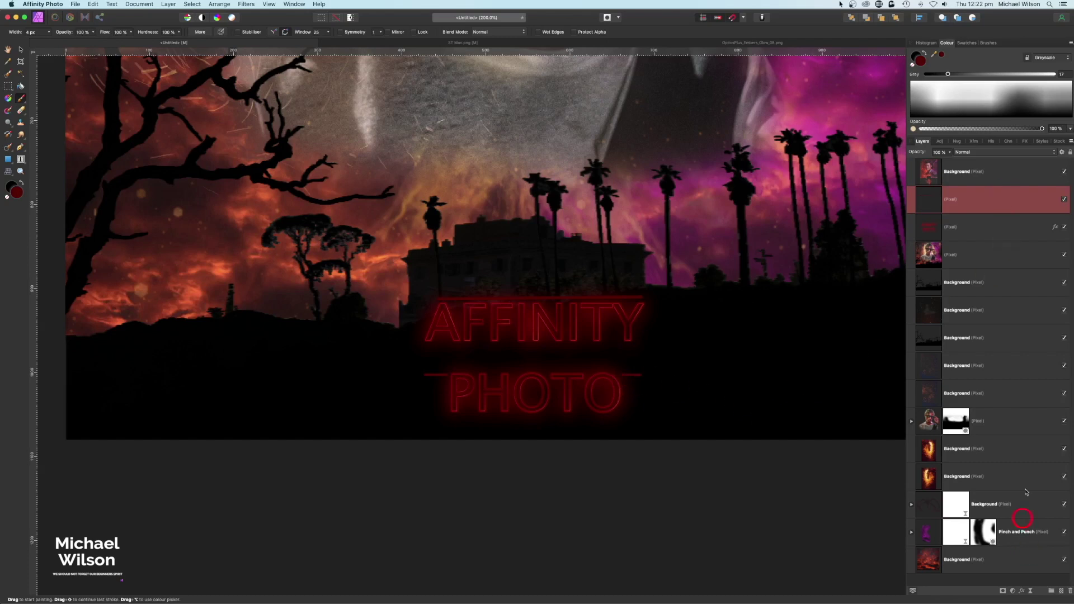
Step: Apply the Strange 2 style to the painted lines and return to the layer list with the whole poster in view
left_click(1043, 142)
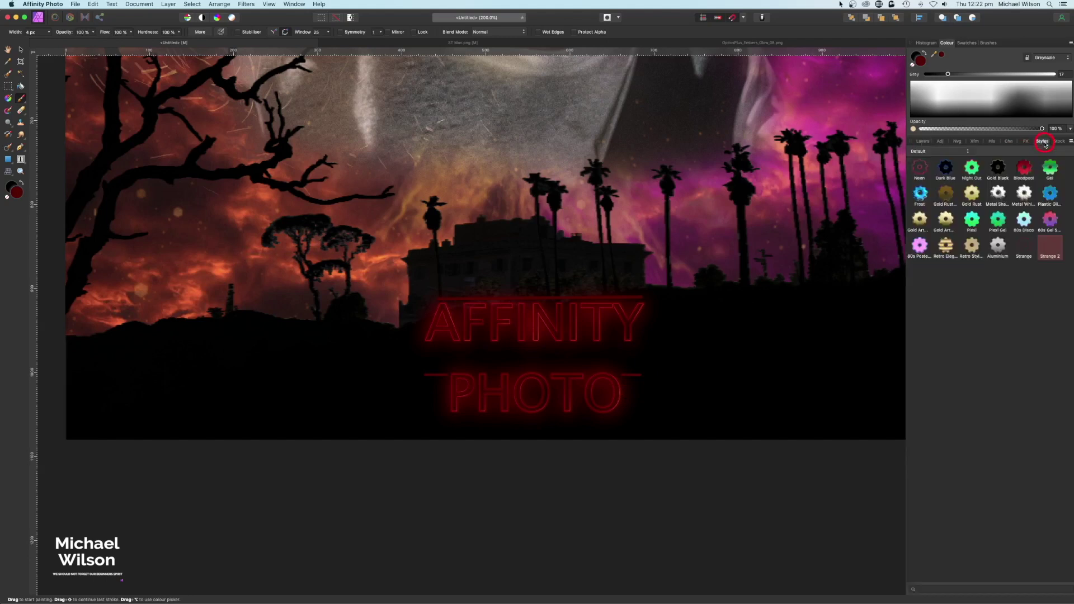
left_click(1049, 247)
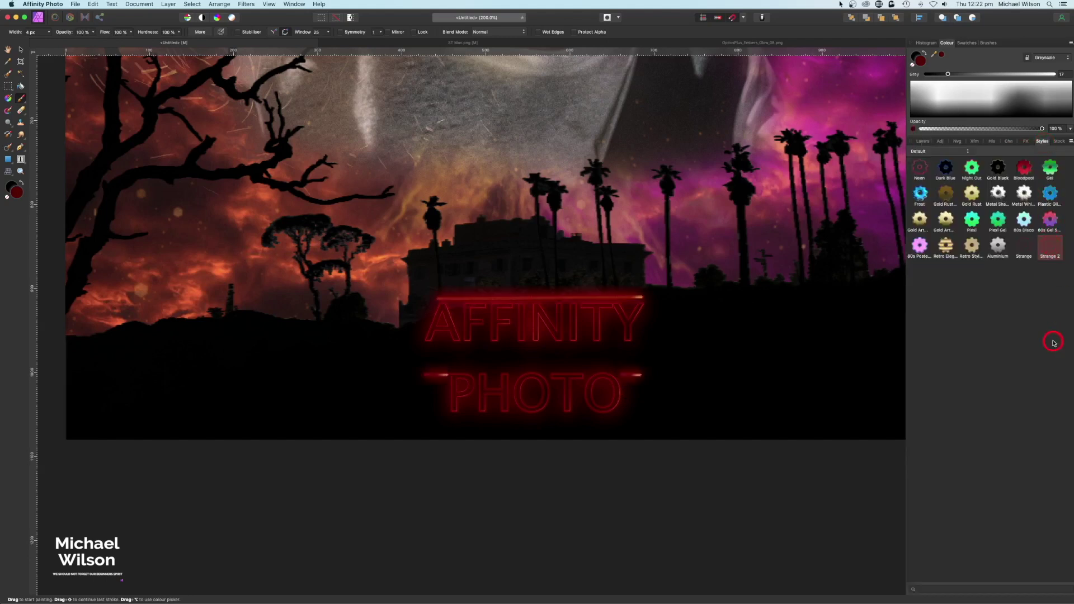
key("super+0")
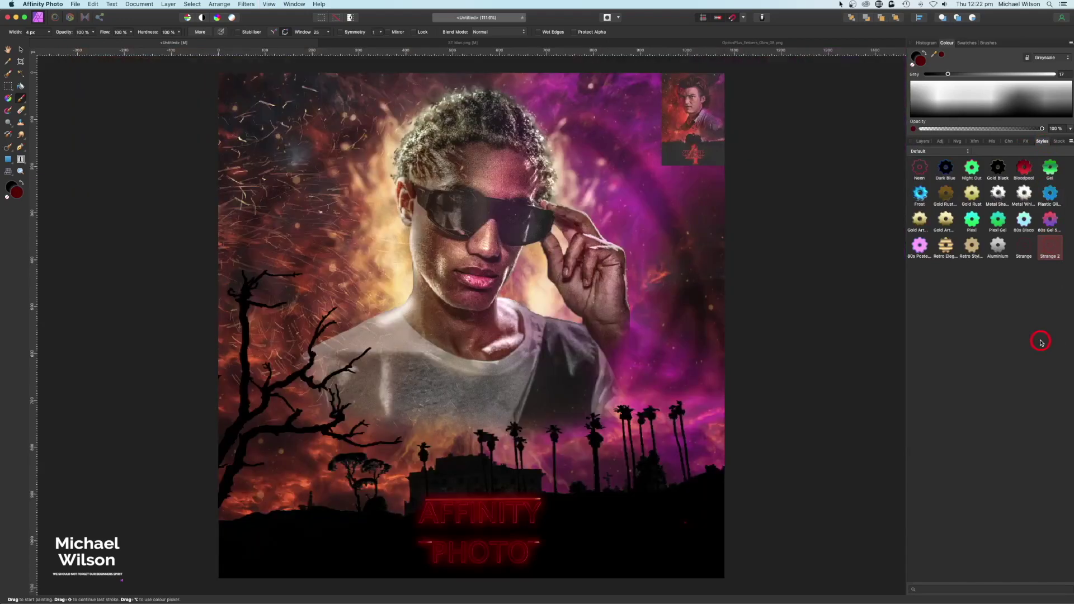
left_click(926, 144)
scroll(798, 221, "up", 1)
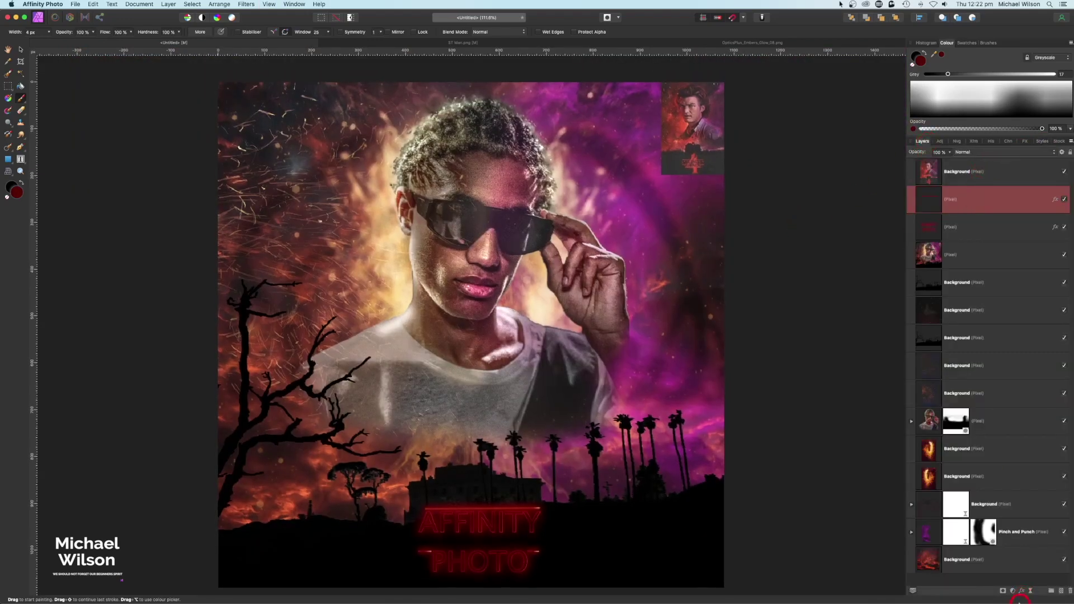
Step: Add a Curves adjustment above the line layer, slightly lowering the midtones, lifting the highlights and adjusting the black point
left_click(1011, 592)
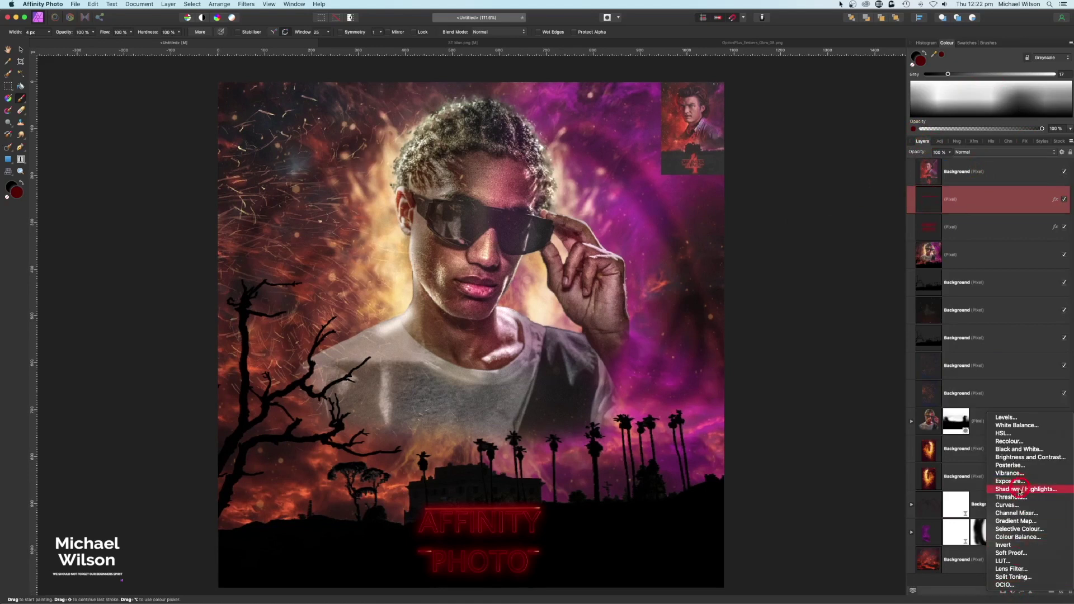
left_click(1017, 506)
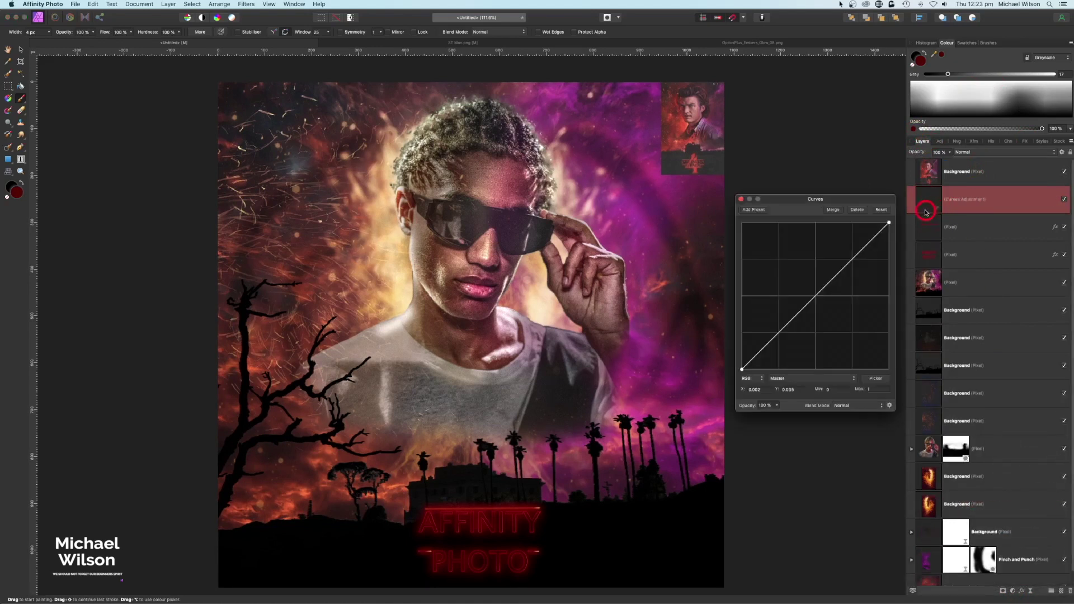
left_click(817, 299)
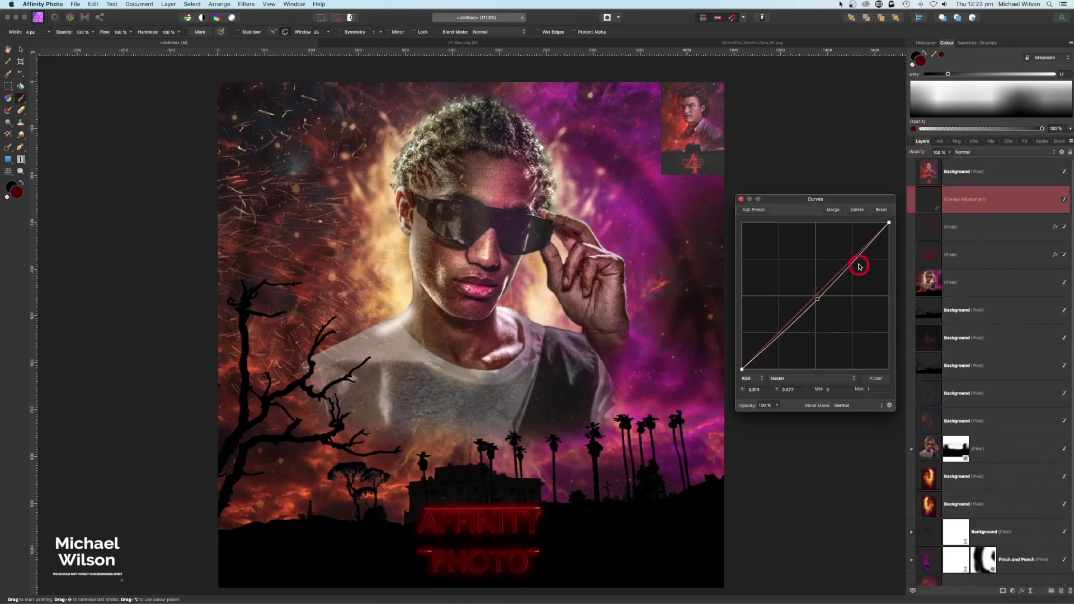
left_click_drag(855, 260, 853, 257)
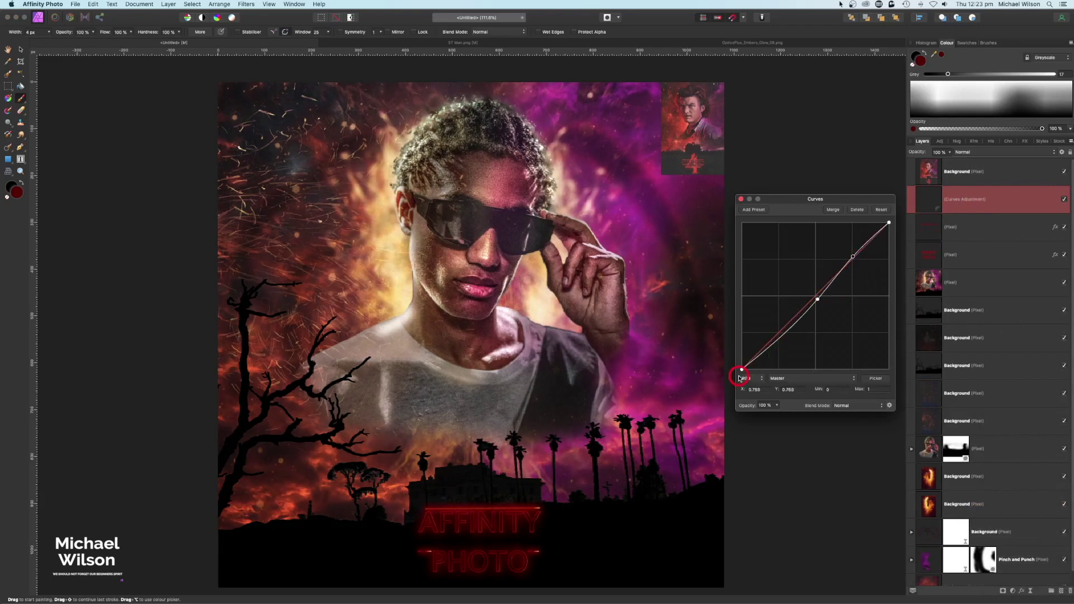
left_click_drag(743, 371, 743, 367)
left_click(741, 199)
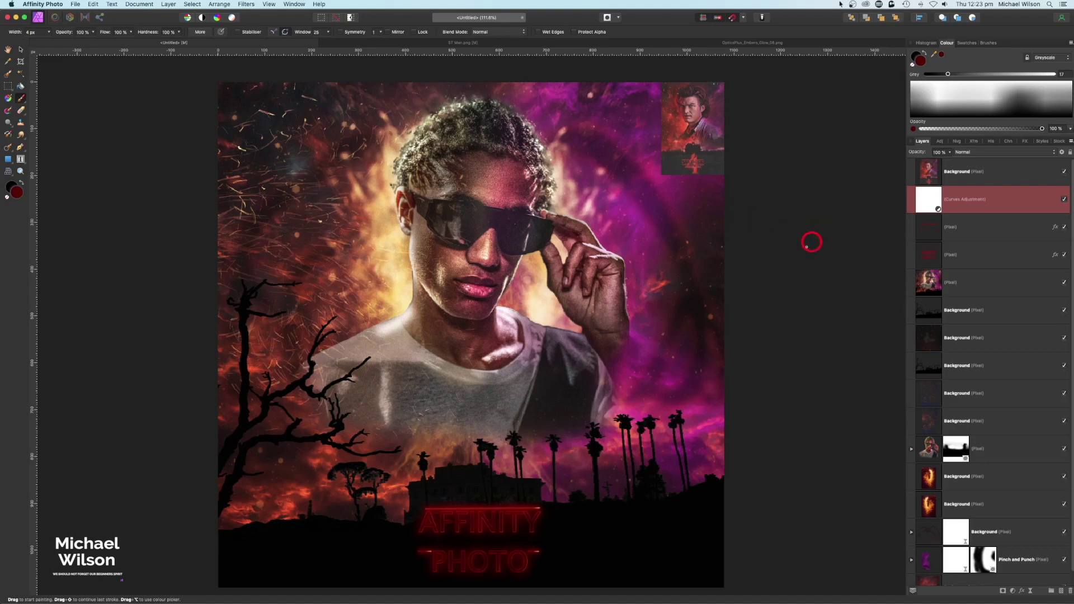